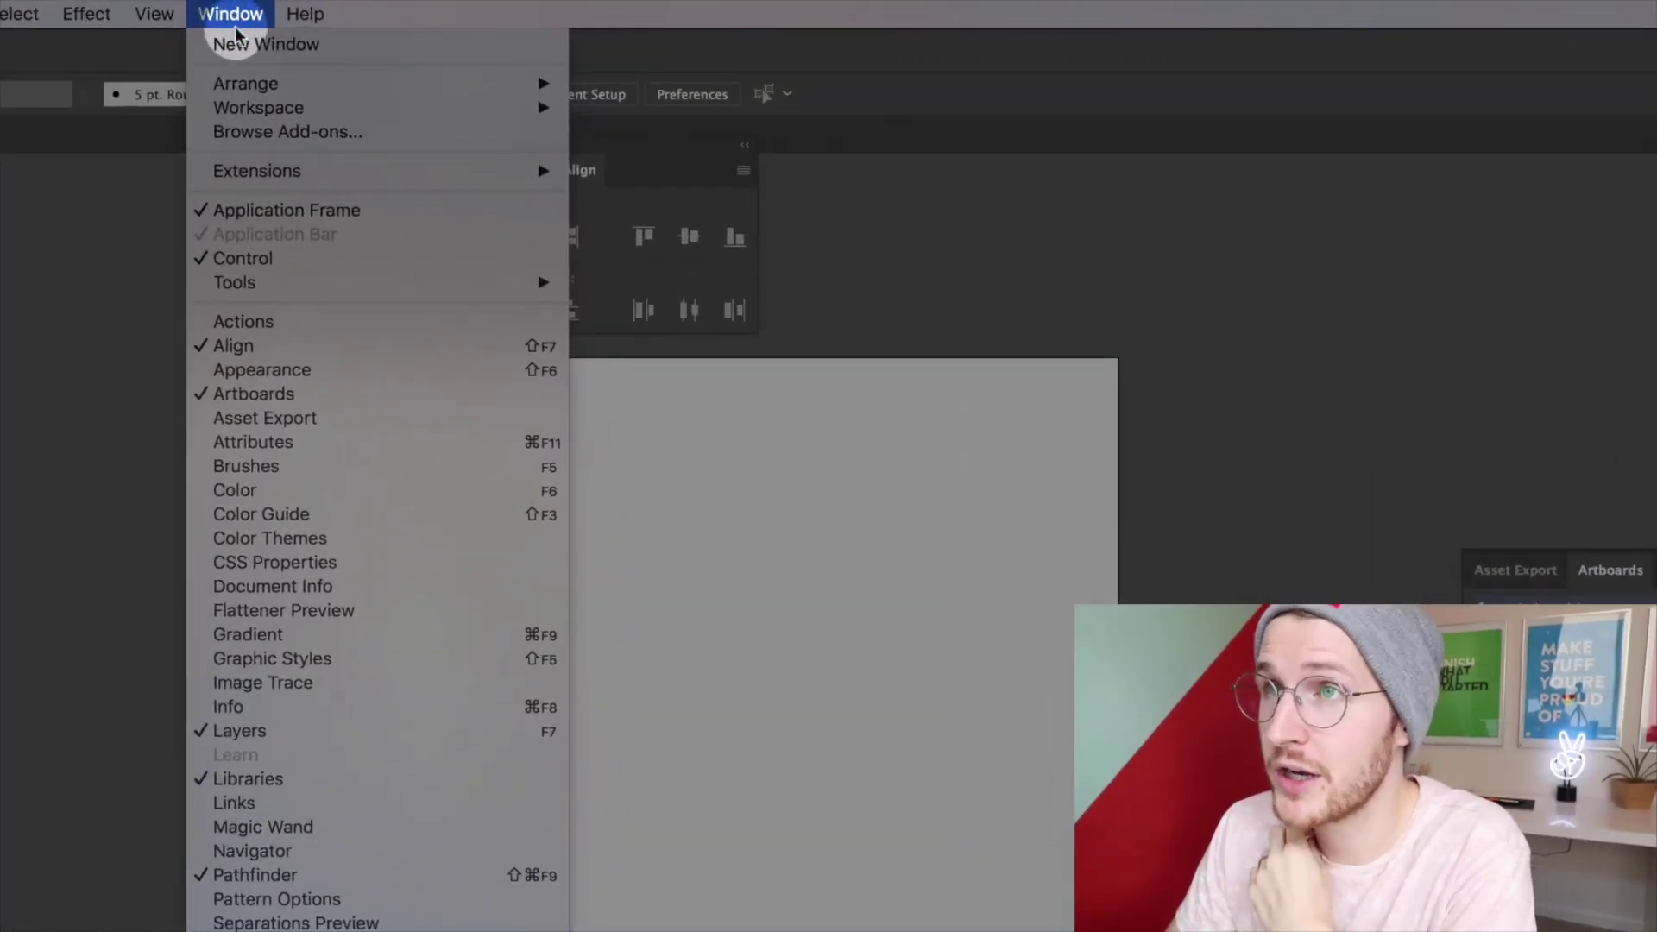
# Save the current panel arrangement as a new workspace named after yourself
pyautogui.moveTo(447, 107)
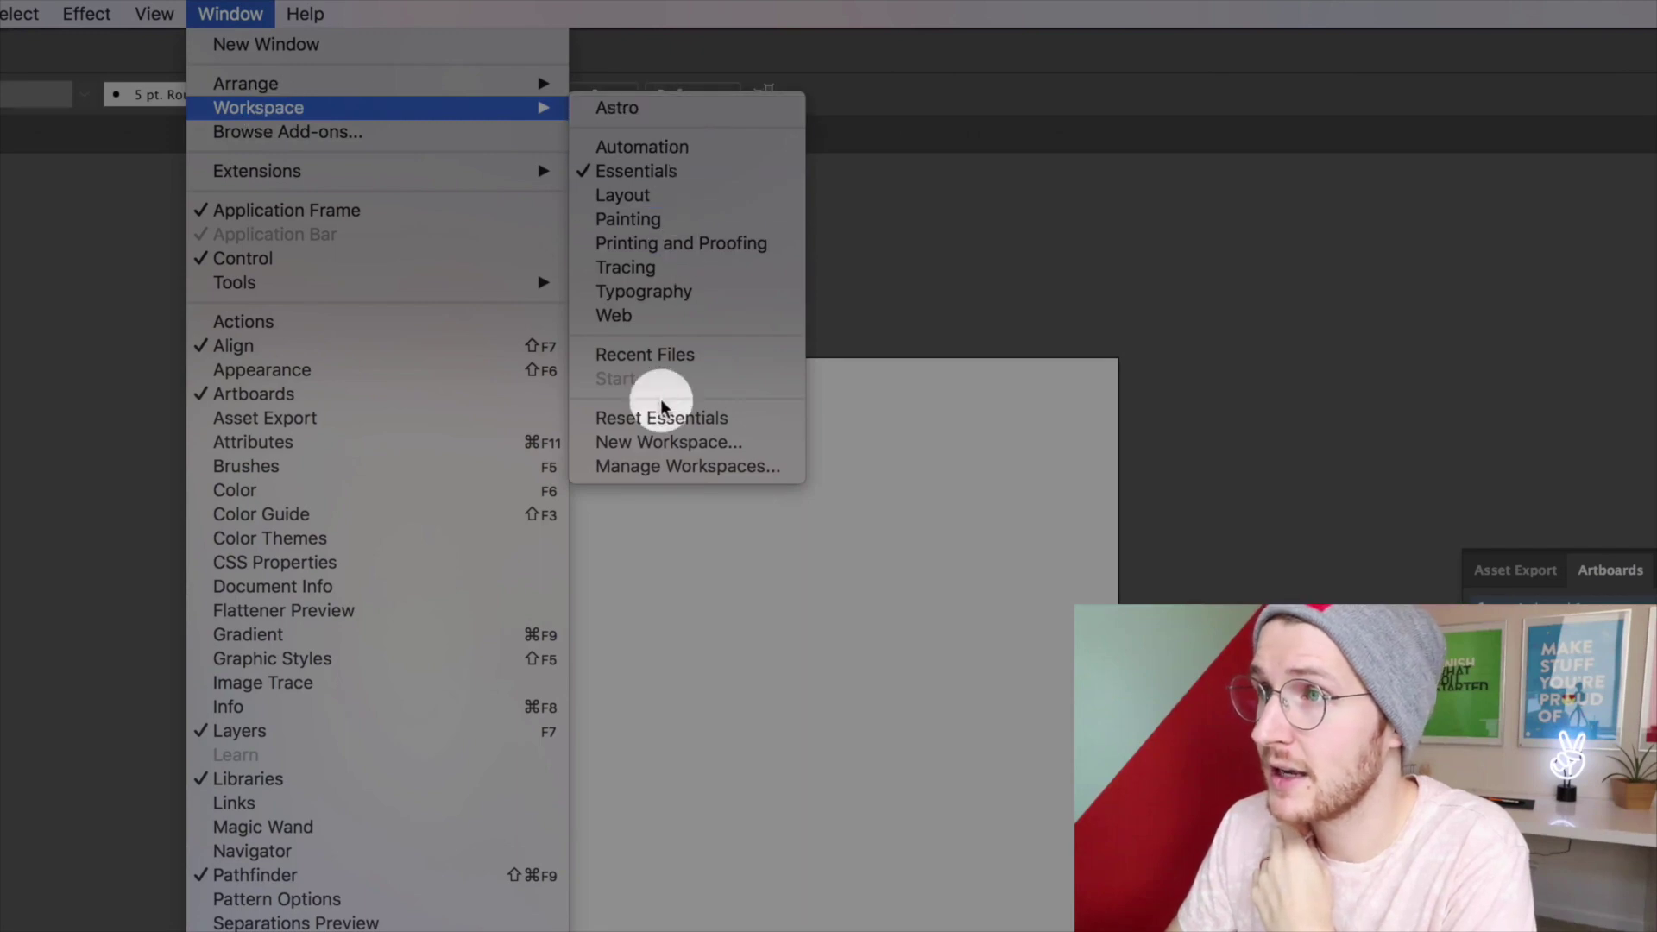
pyautogui.click(649, 442)
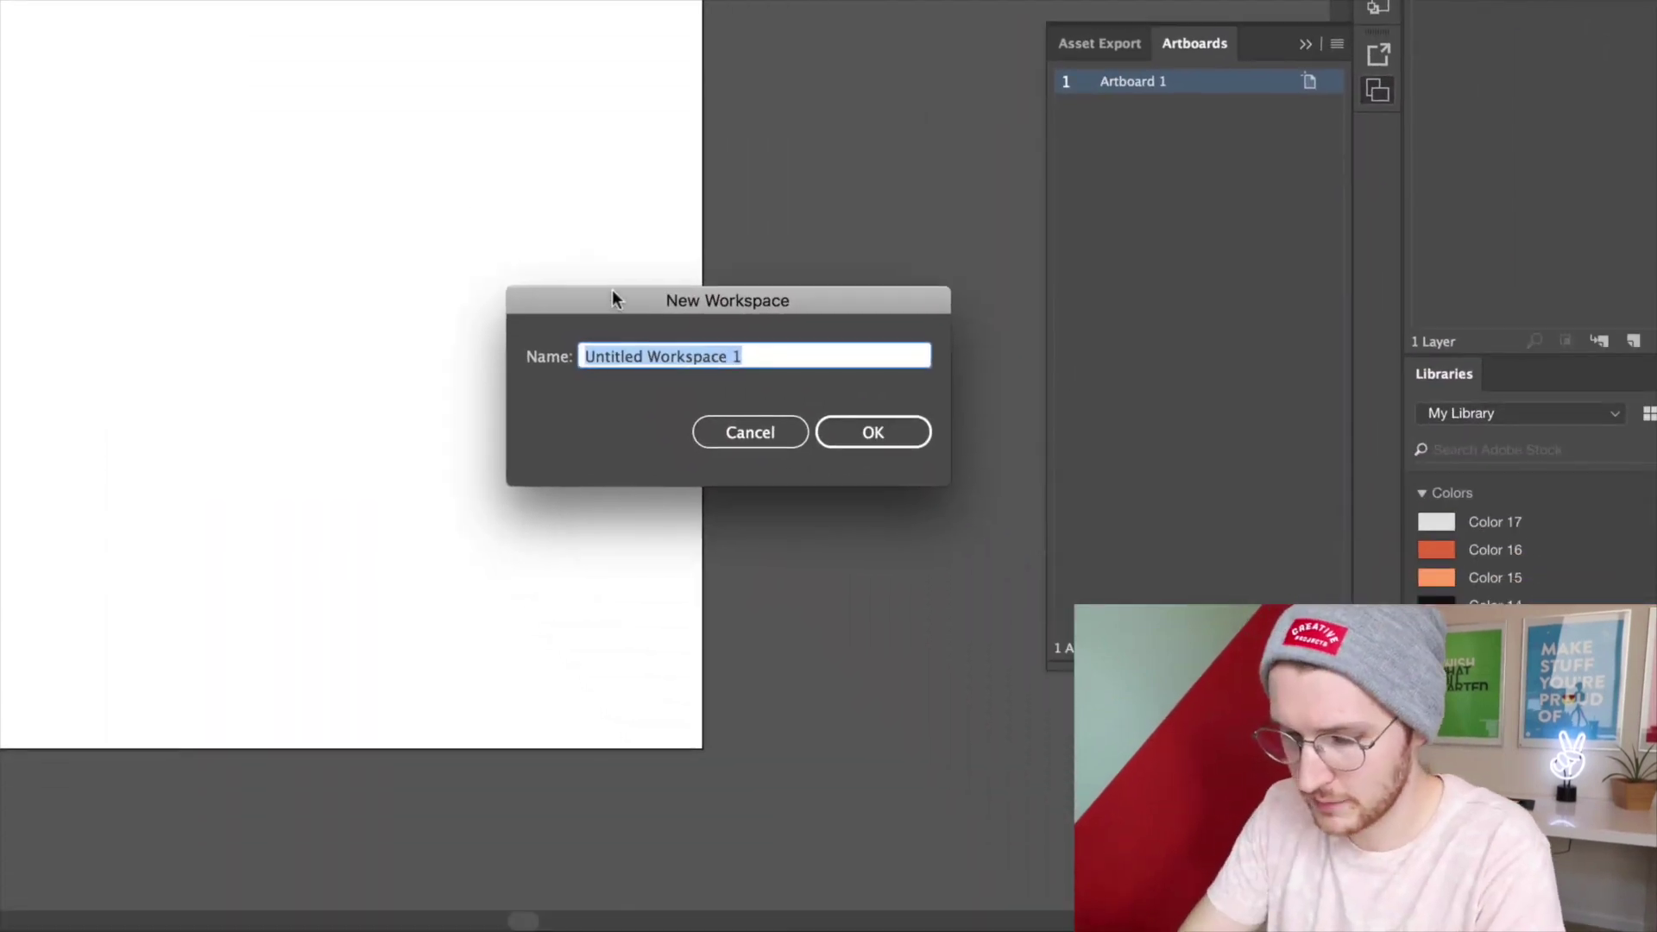
pyautogui.write("Mackenzie's")
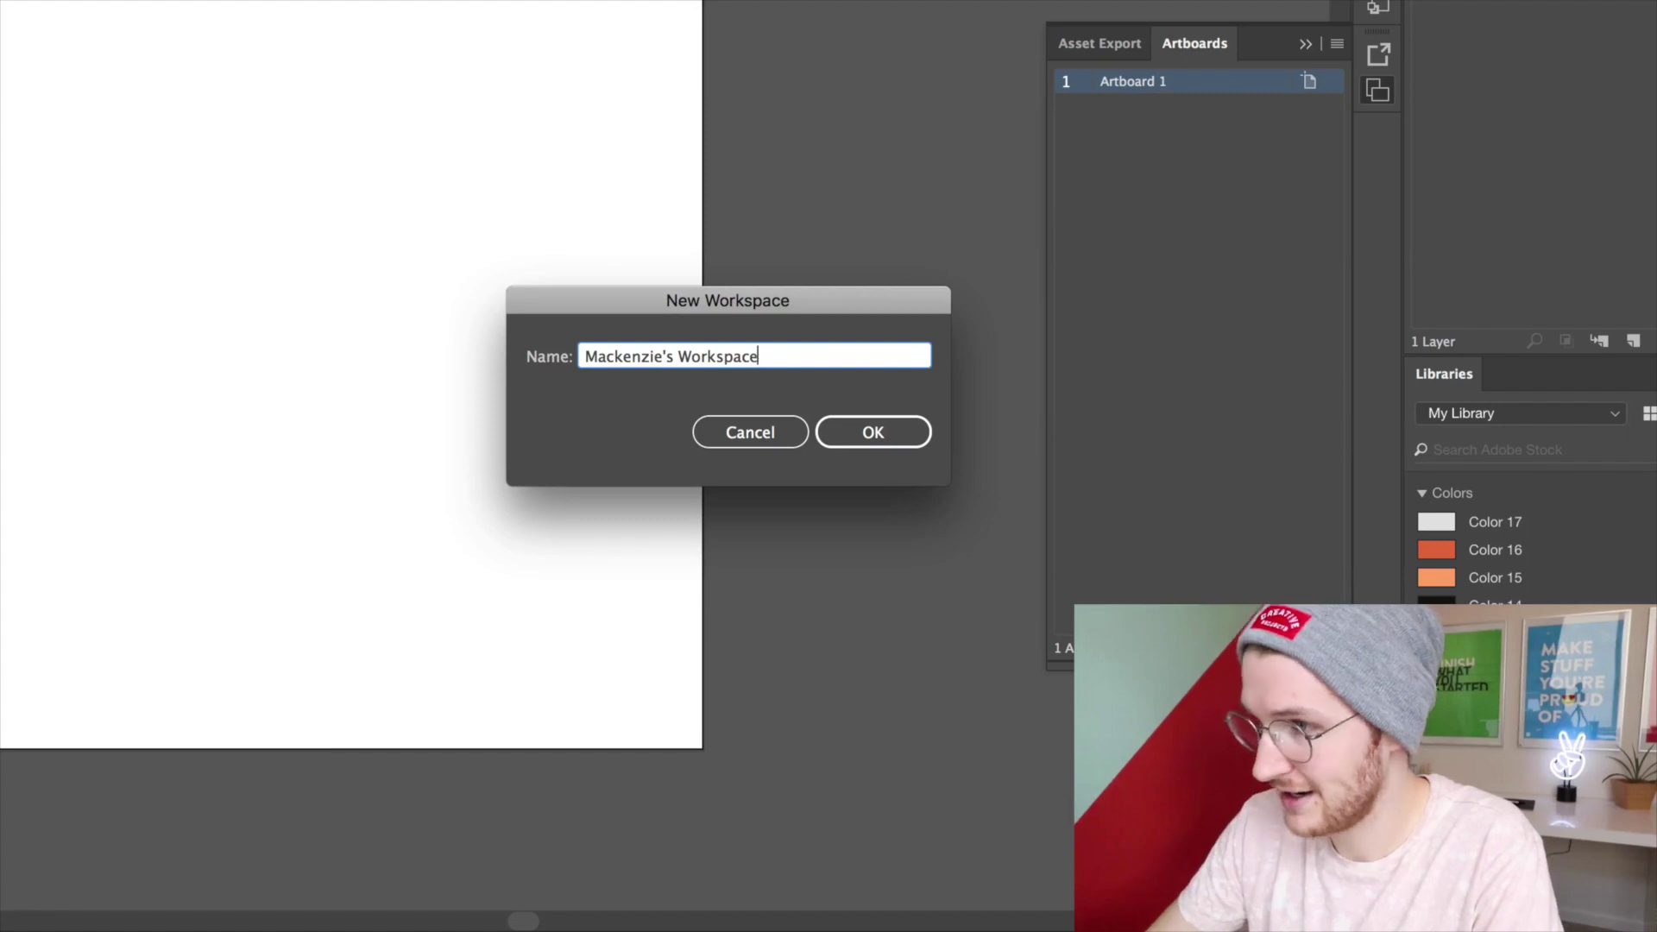
pyautogui.click(849, 427)
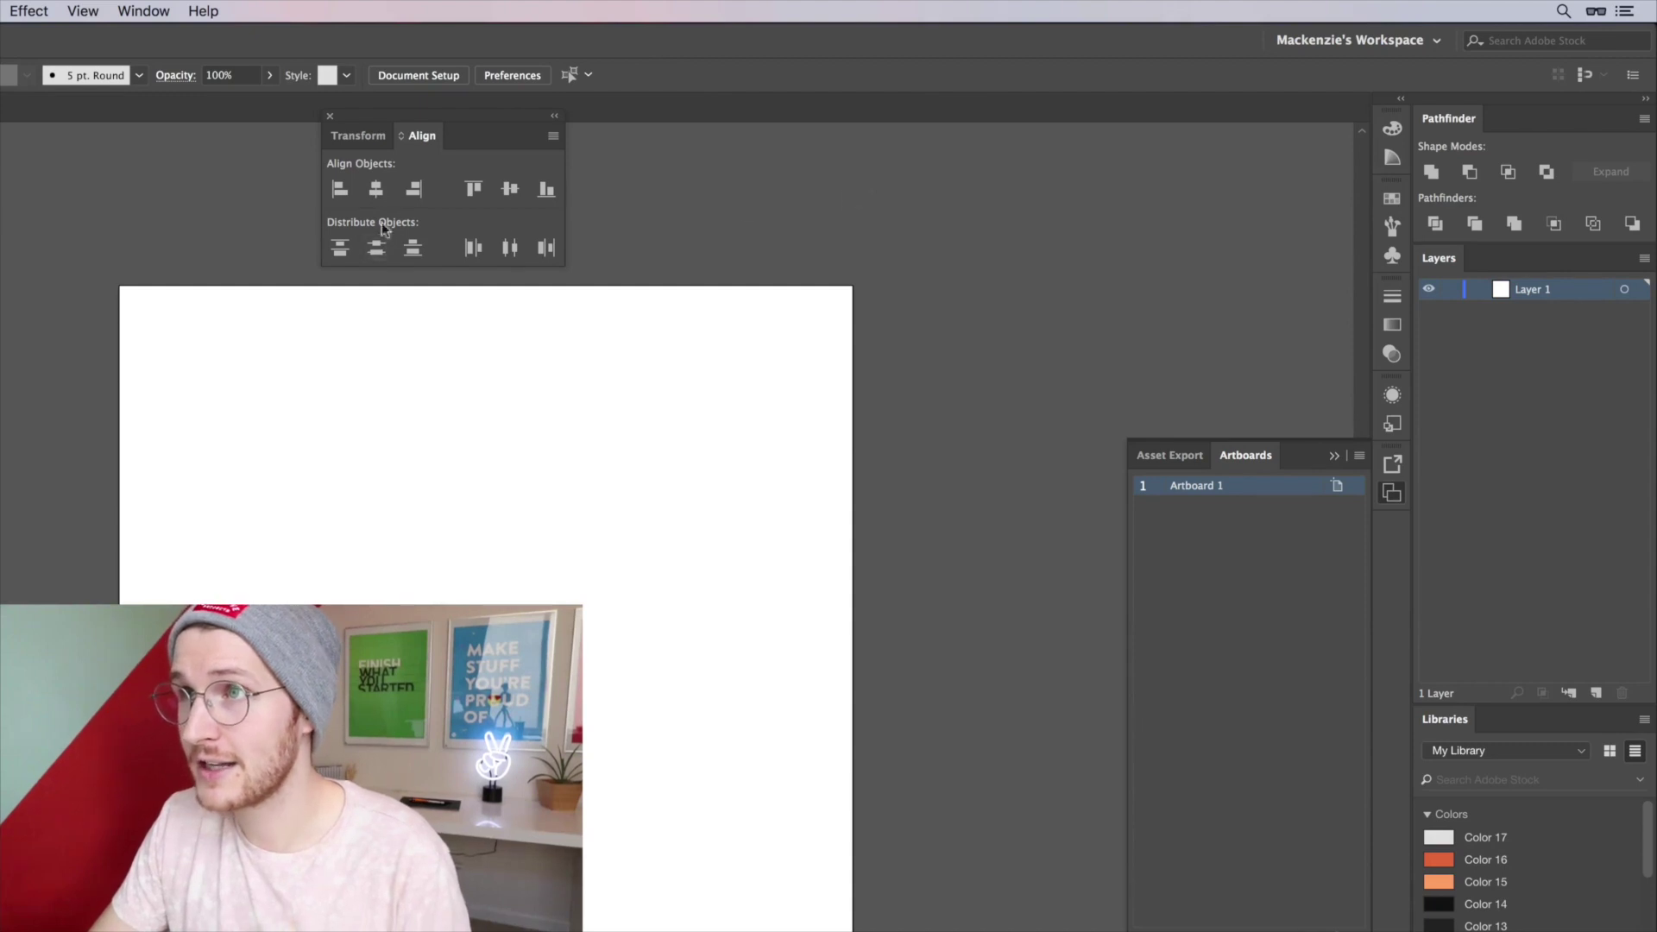
# Separate Align from the Transform group and dock it above Layers in the right column
pyautogui.moveTo(418, 140); pyautogui.dragTo(676, 339)
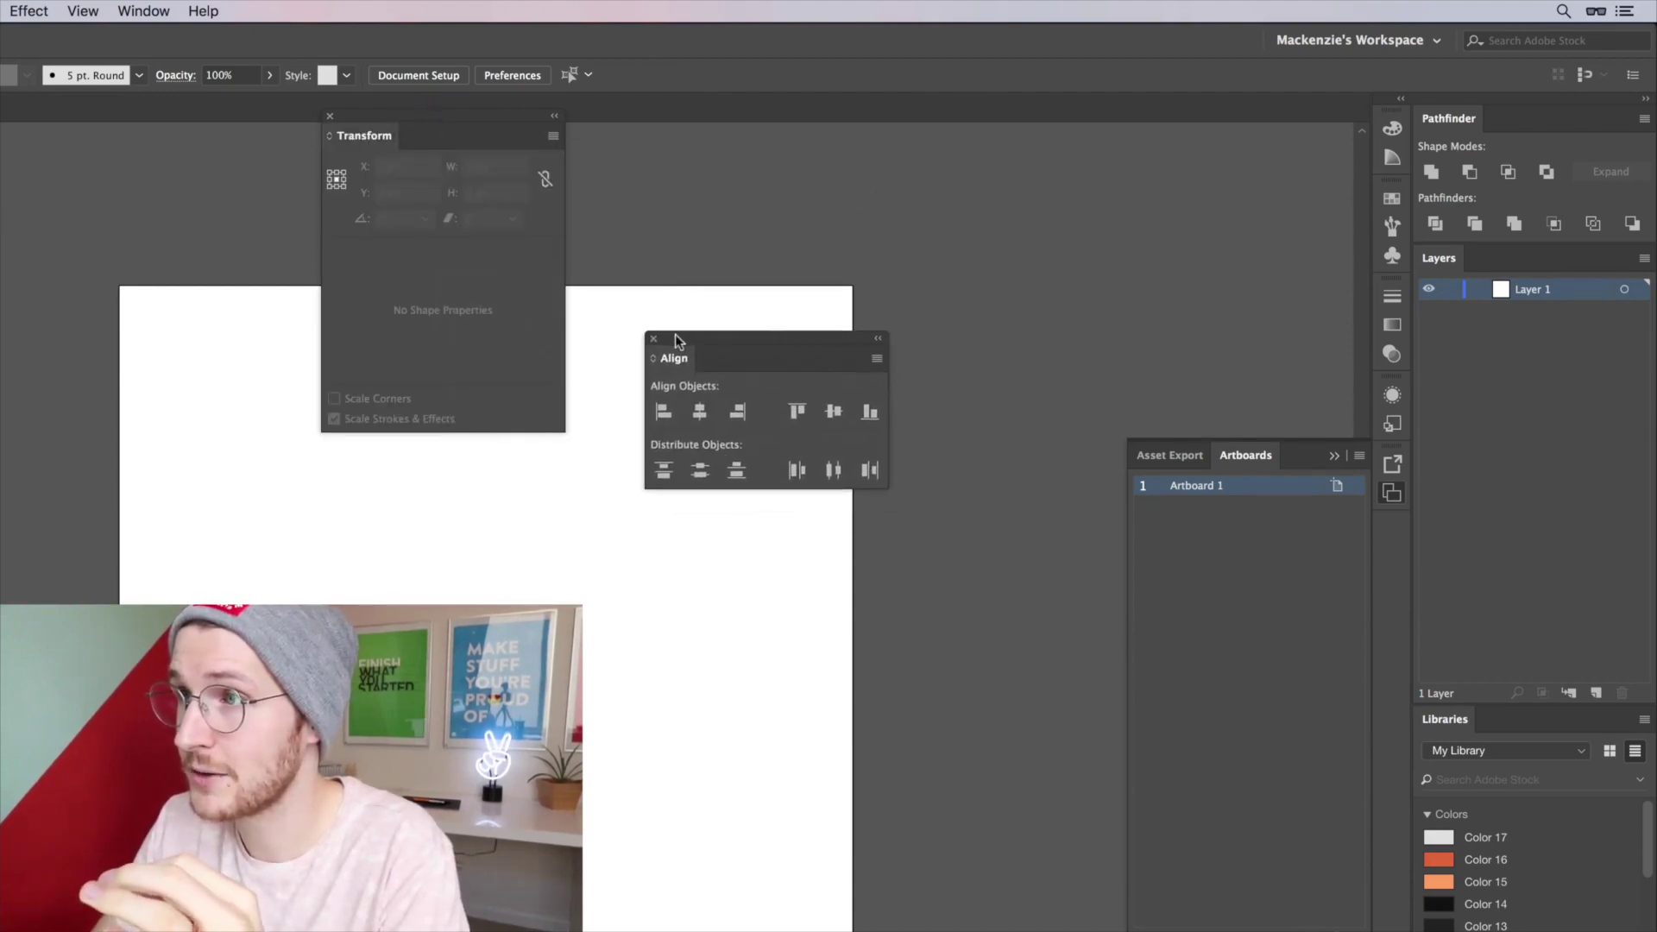
pyautogui.click(143, 10)
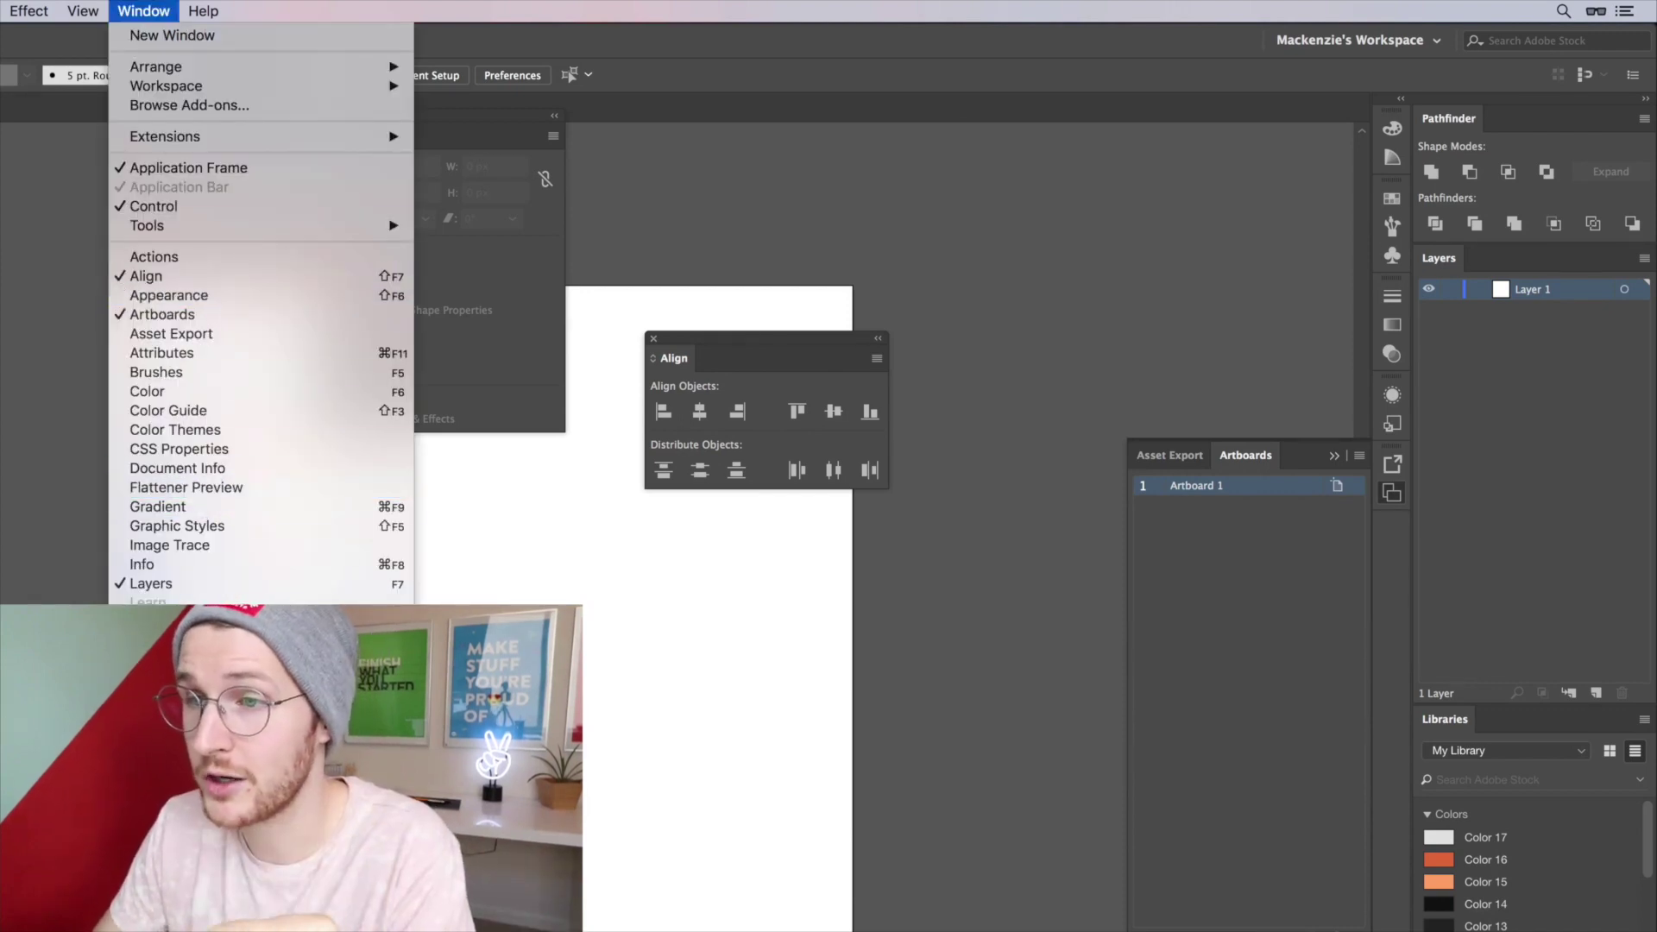
pyautogui.click(714, 451)
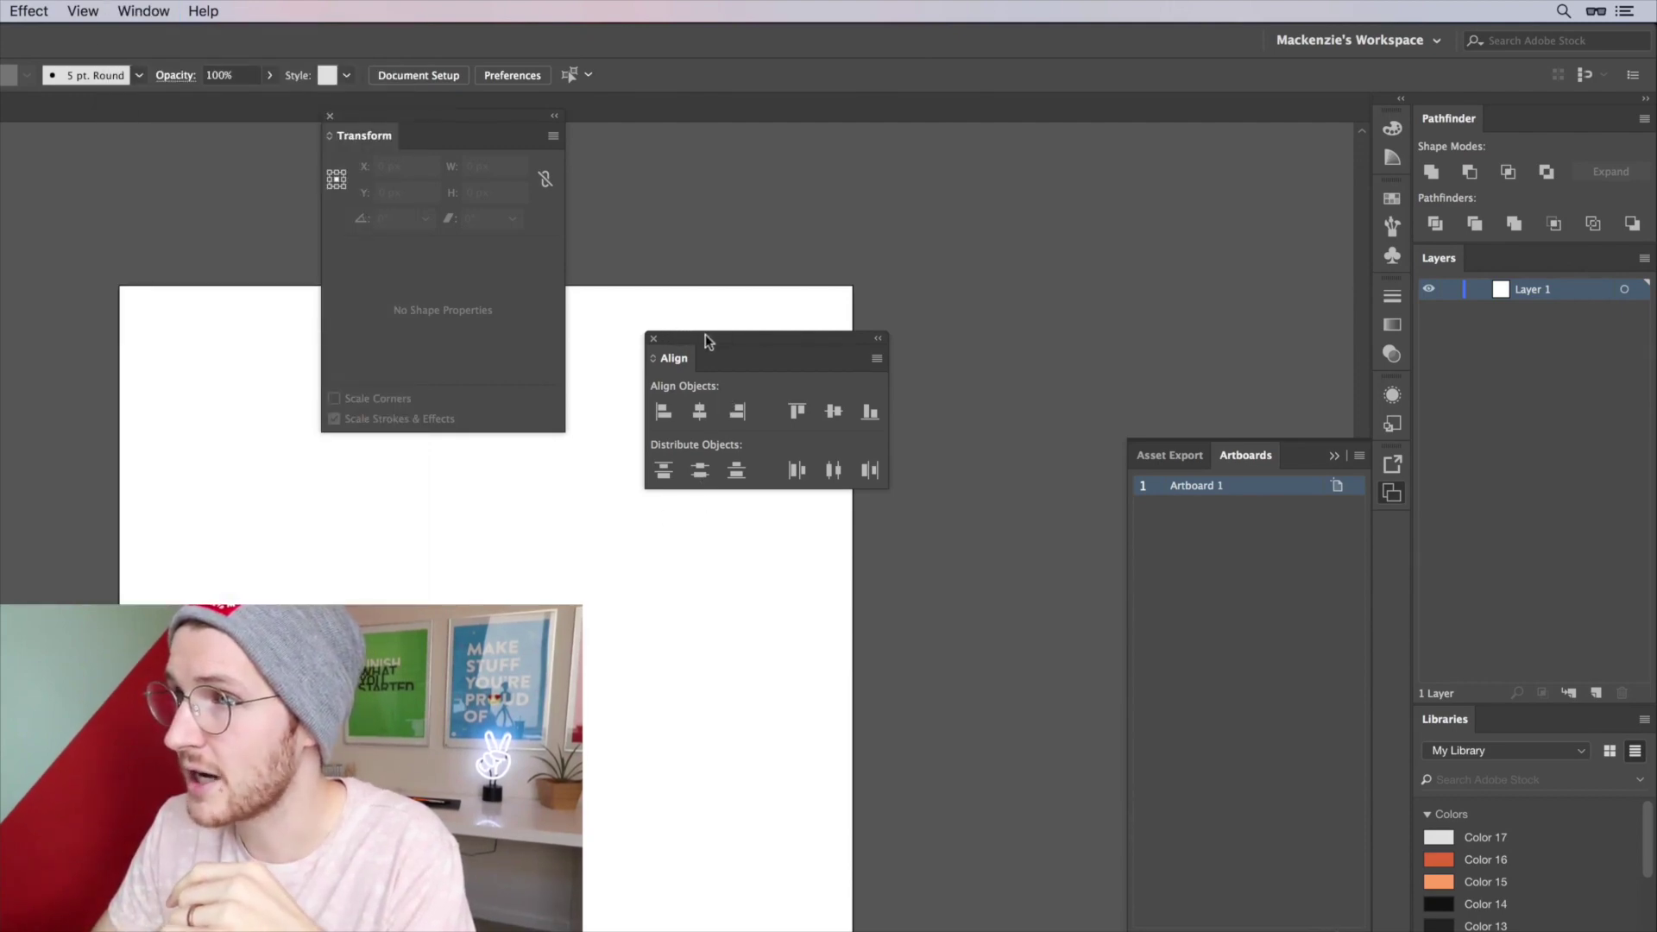
pyautogui.moveTo(704, 339); pyautogui.dragTo(1478, 242)
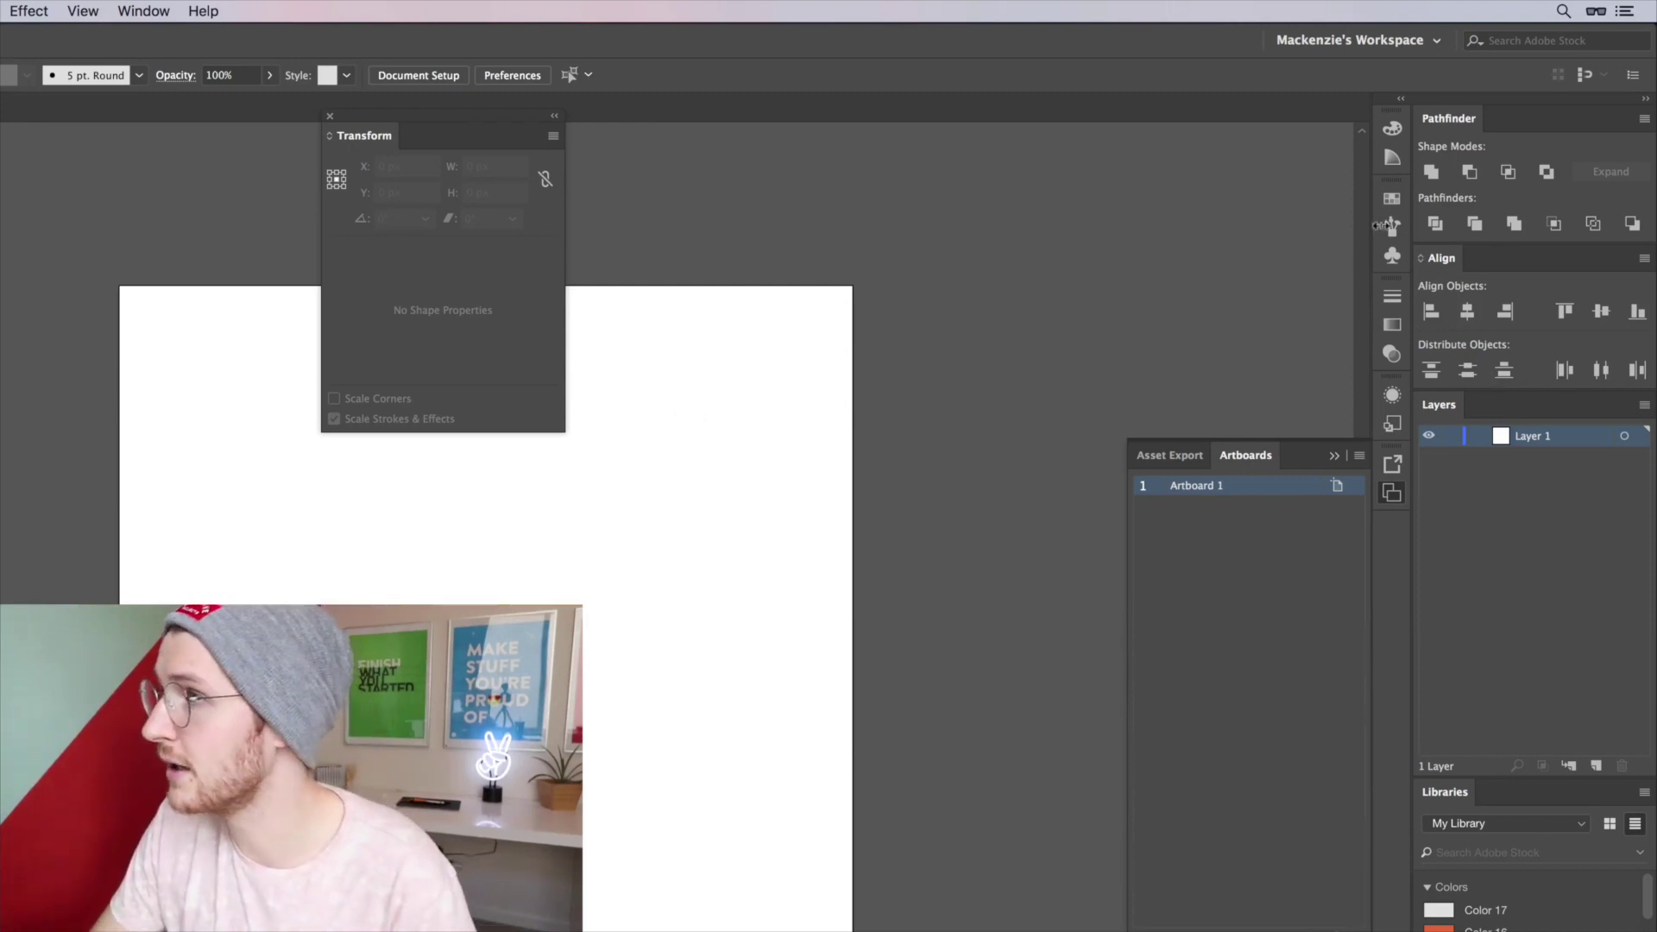
# Pull Swatches out of the Brushes/Symbols group and dock it above Layers
pyautogui.click(1392, 200)
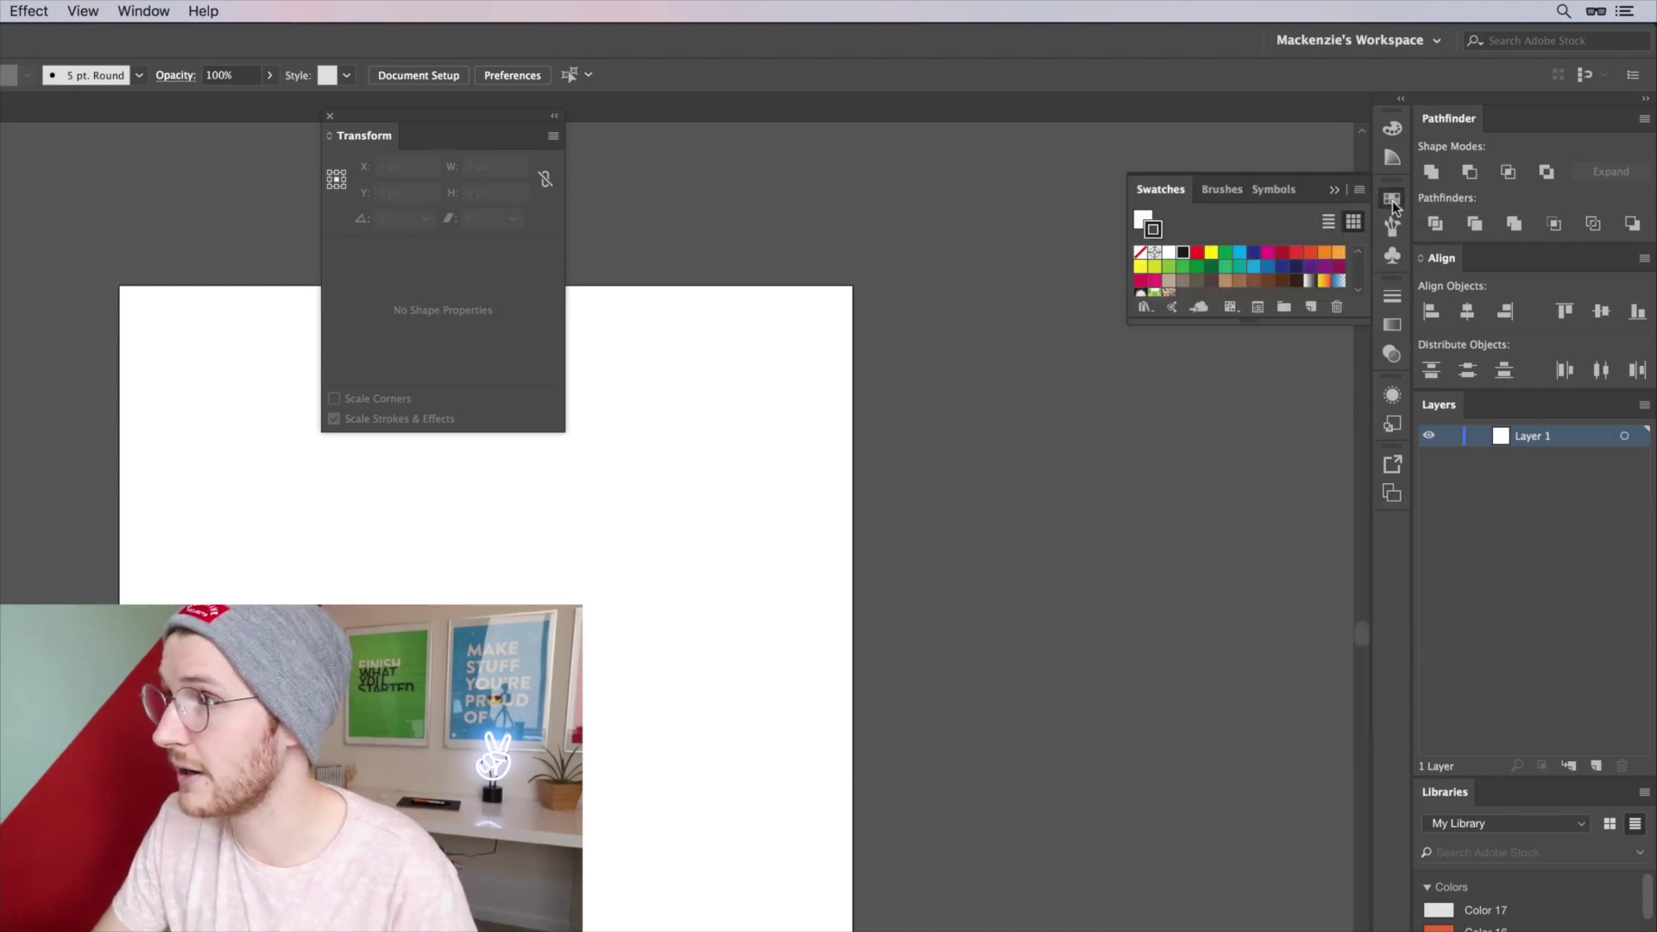
pyautogui.moveTo(1163, 198)
pyautogui.mouseDown()
pyautogui.moveTo(987, 221)
pyautogui.moveTo(749, 290)
pyautogui.mouseUp()
pyautogui.click(129, 11)
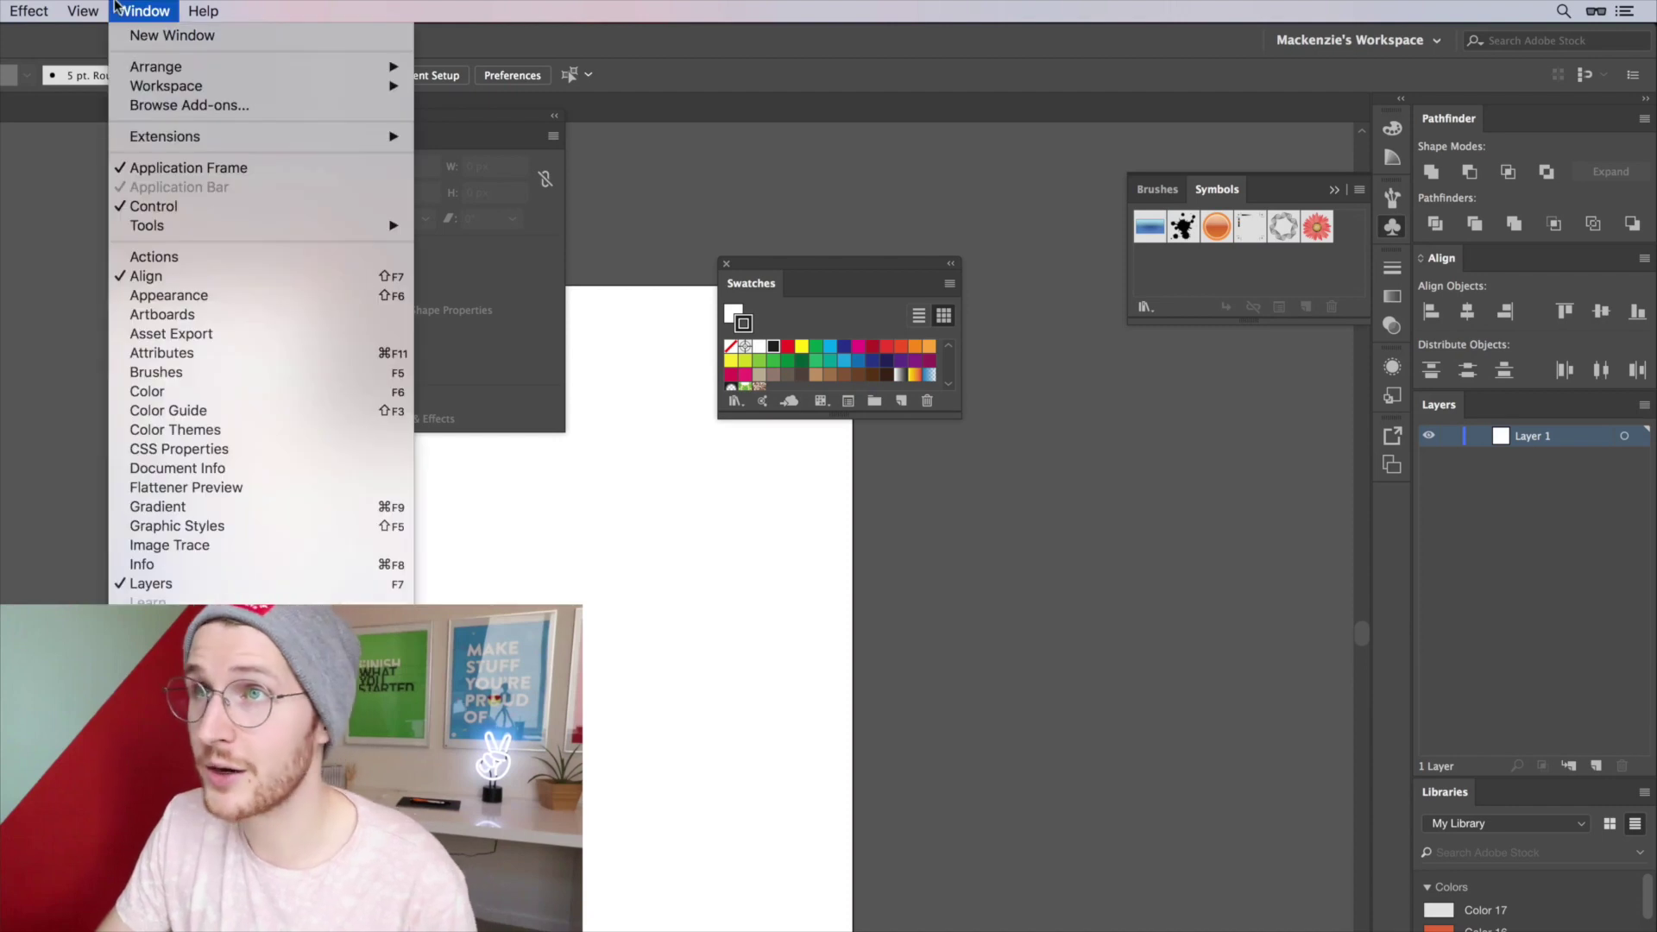
pyautogui.click(817, 684)
pyautogui.moveTo(750, 283); pyautogui.dragTo(1484, 386)
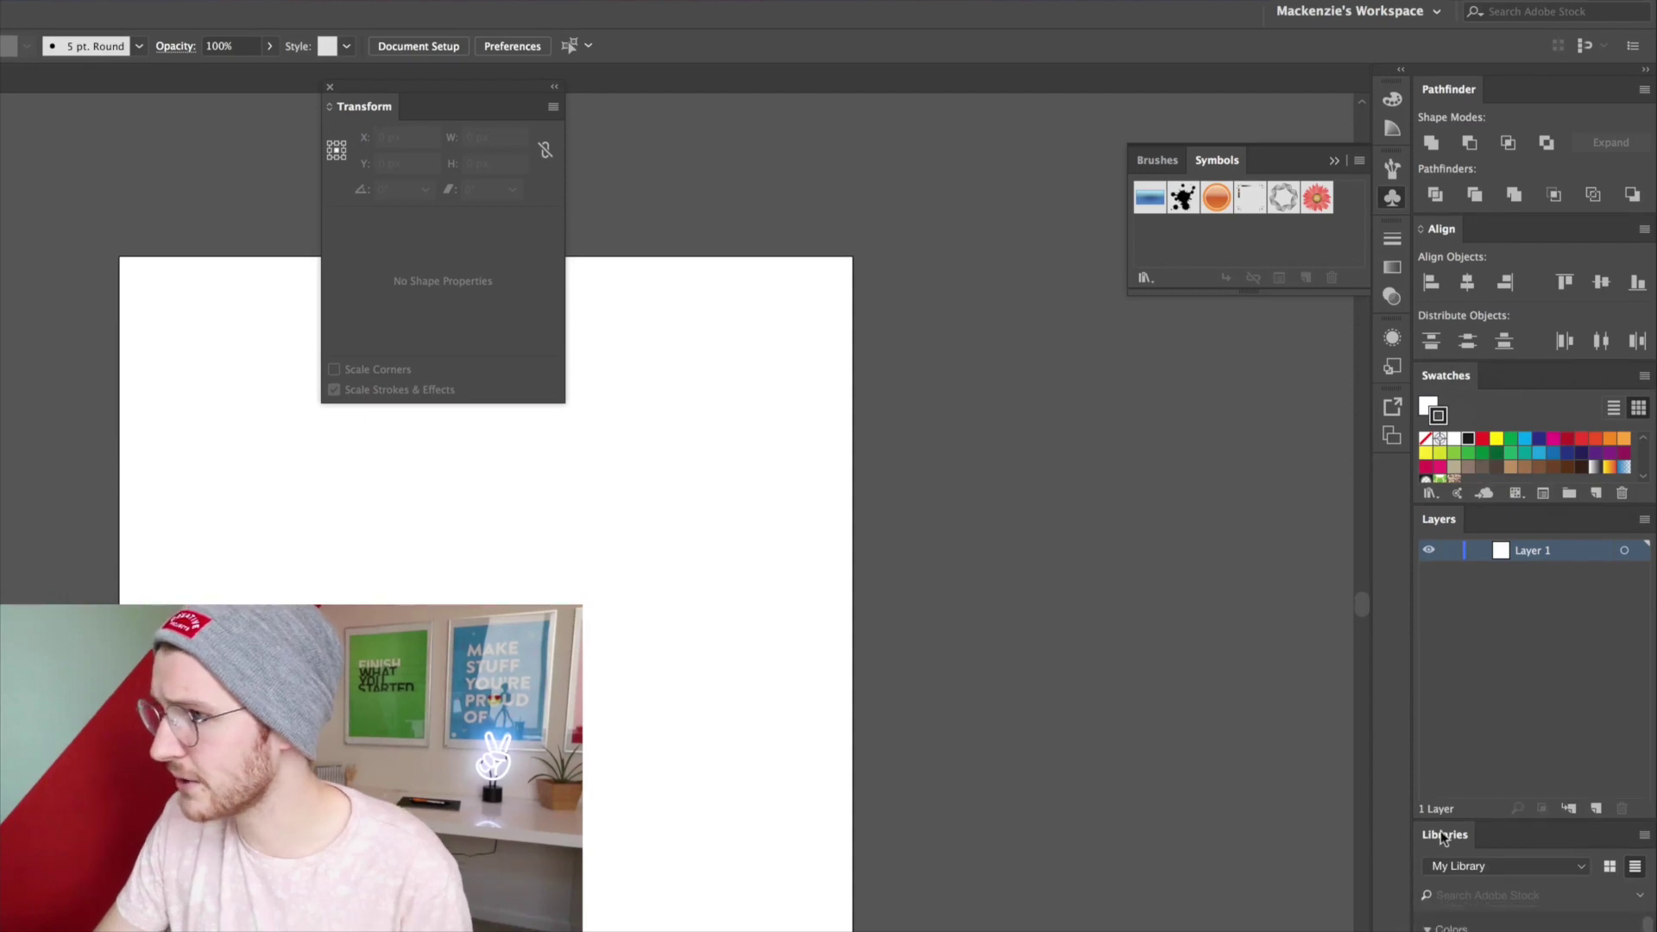
# Float the Libraries panel out of the dock and close it
pyautogui.moveTo(1441, 834); pyautogui.dragTo(855, 451)
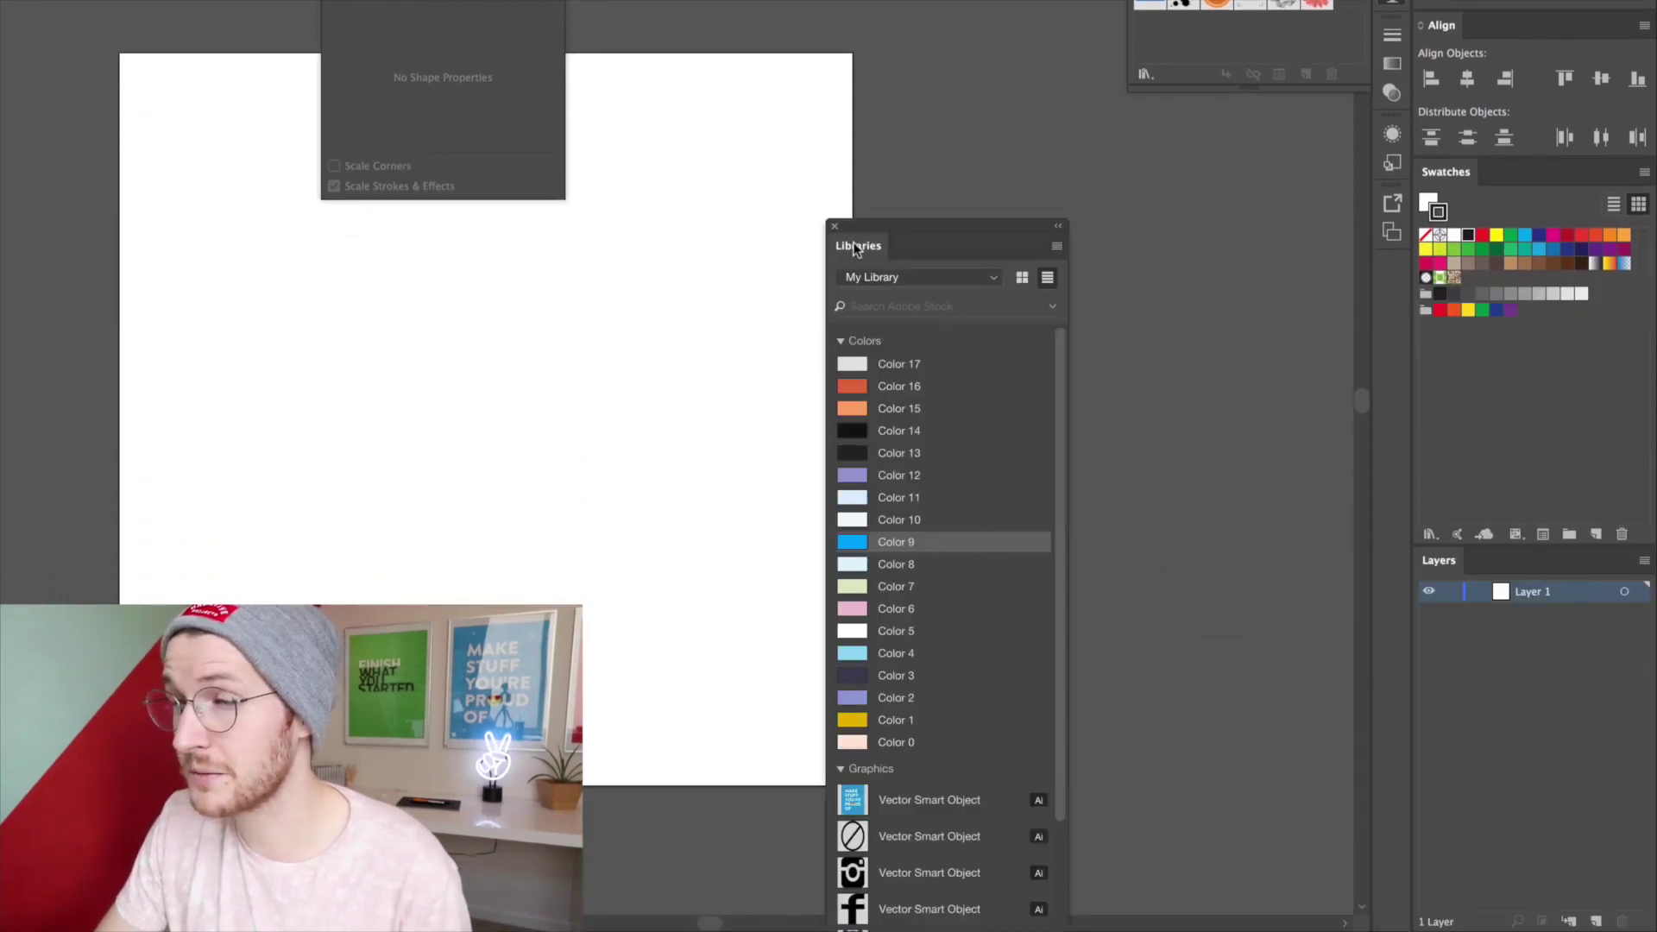
pyautogui.moveTo(906, 256); pyautogui.dragTo(876, 0)
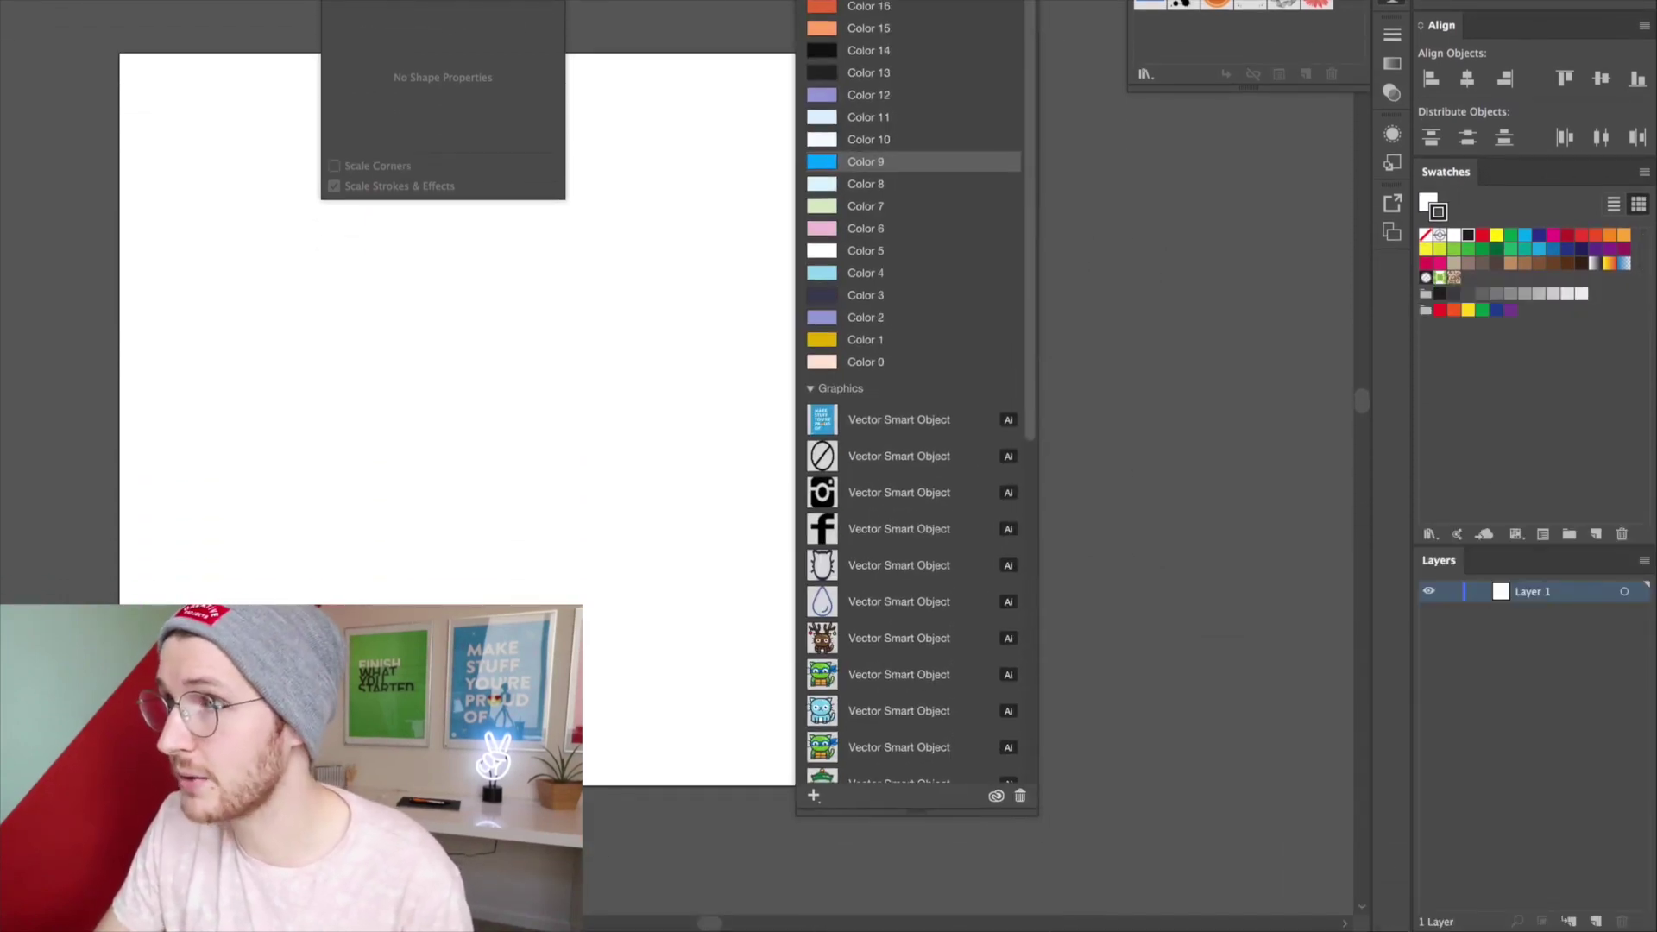
pyautogui.click(802, 0)
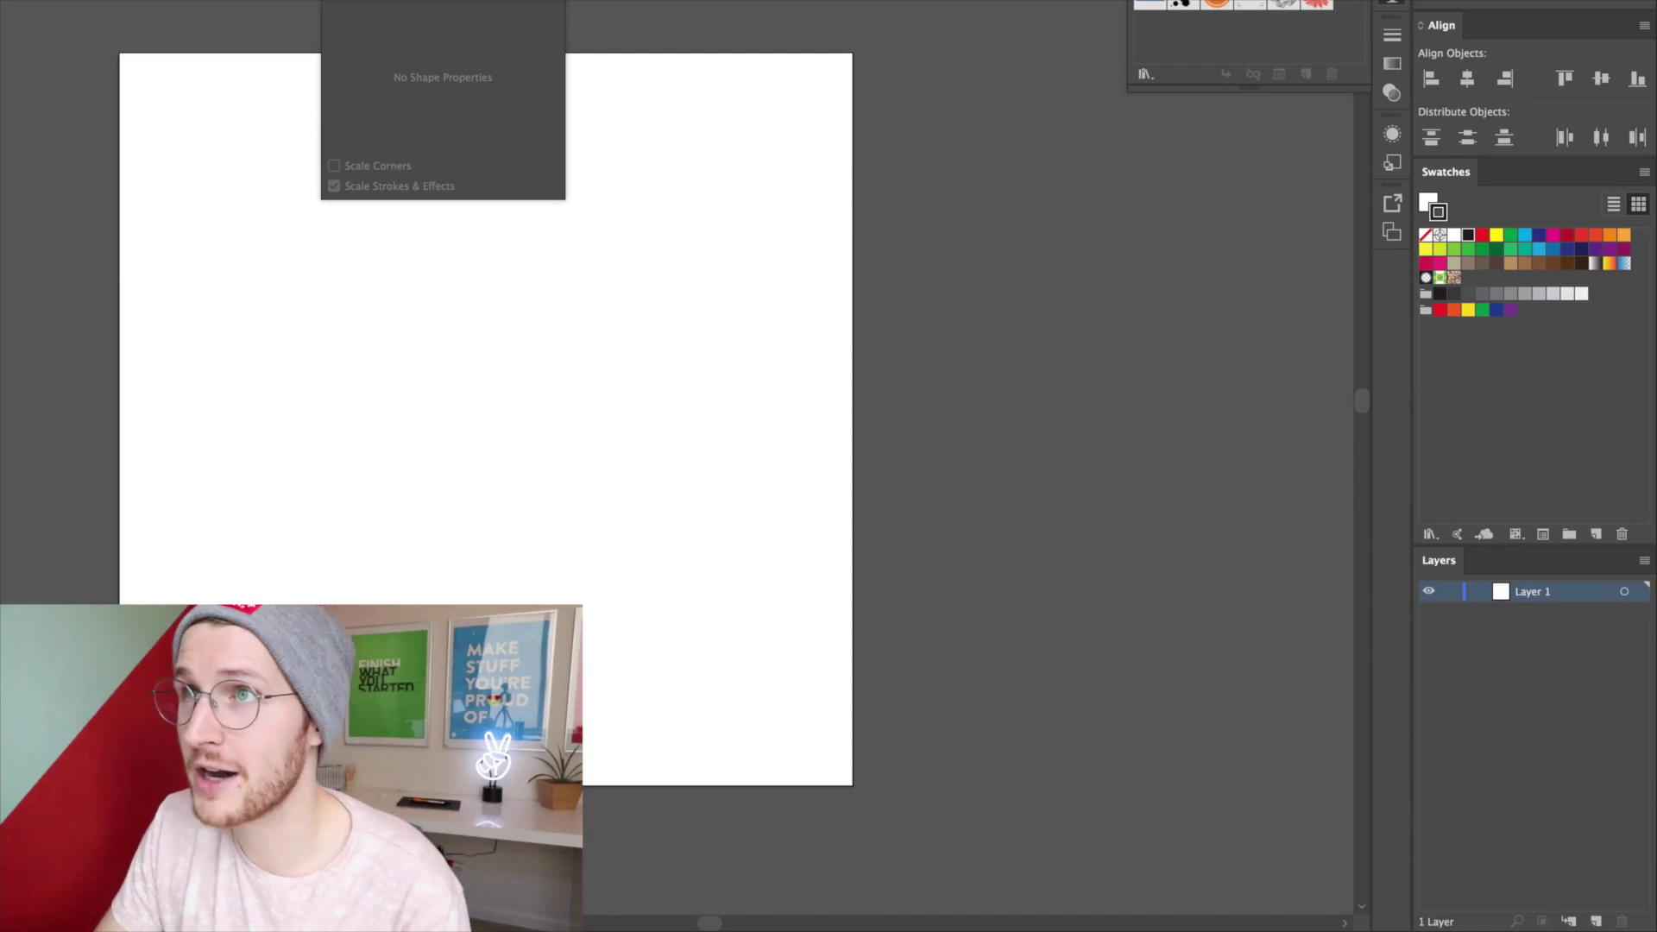
# Close the floating Transform panel and the Symbols panel
pyautogui.click(143, 0)
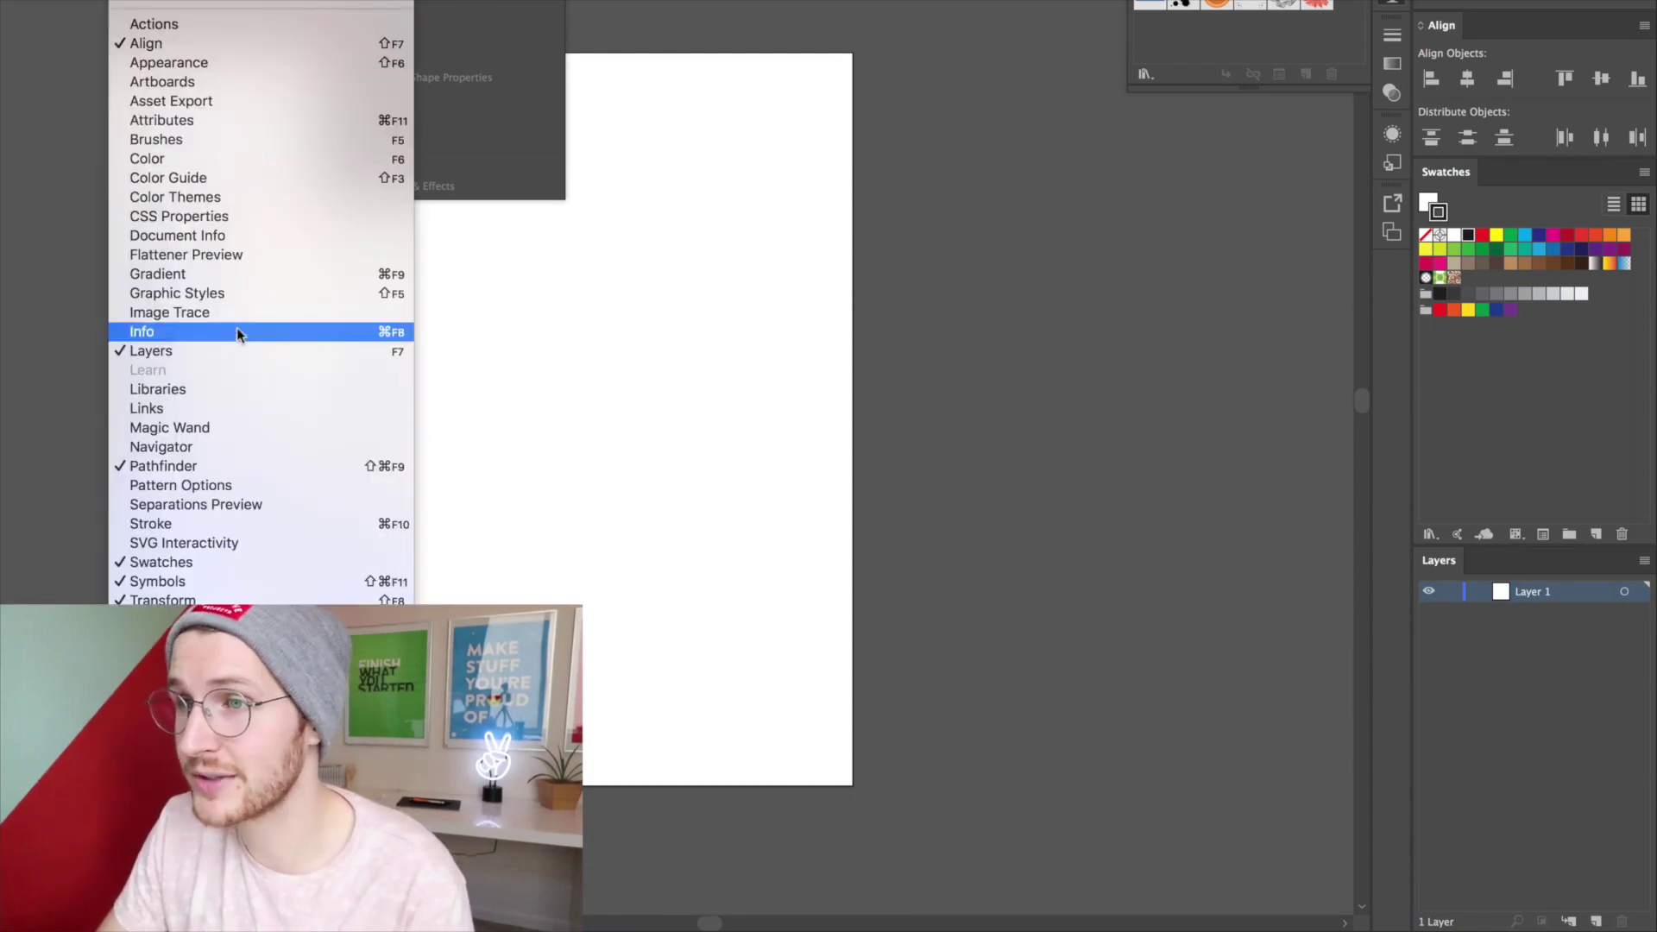
pyautogui.click(792, 382)
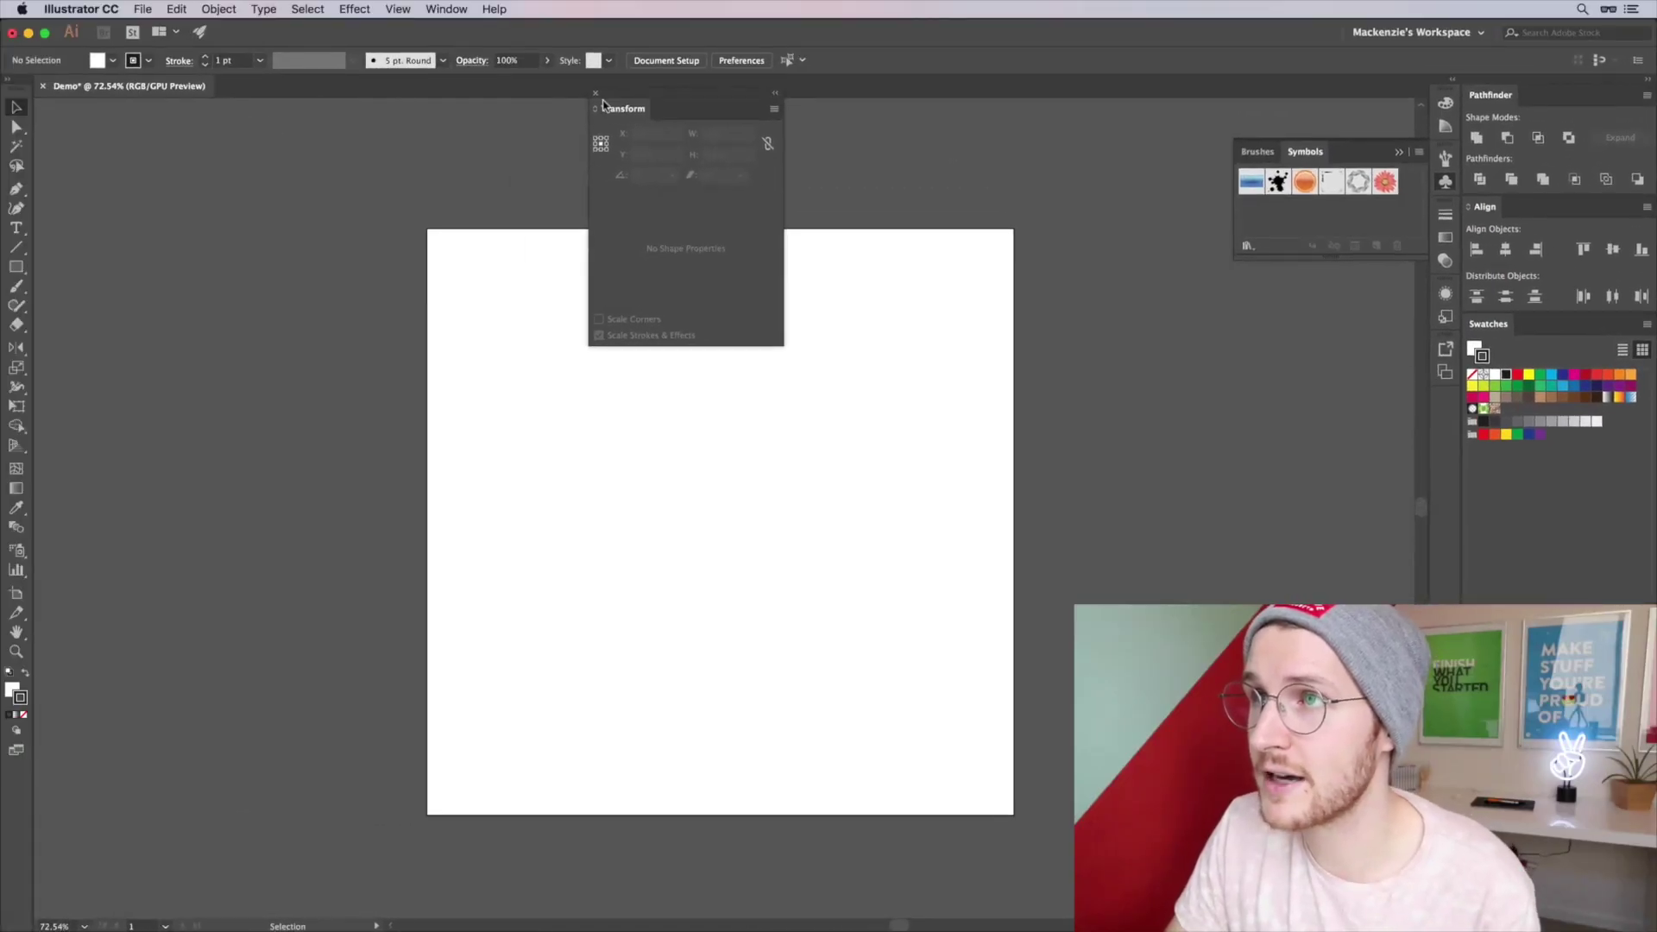
pyautogui.click(597, 94)
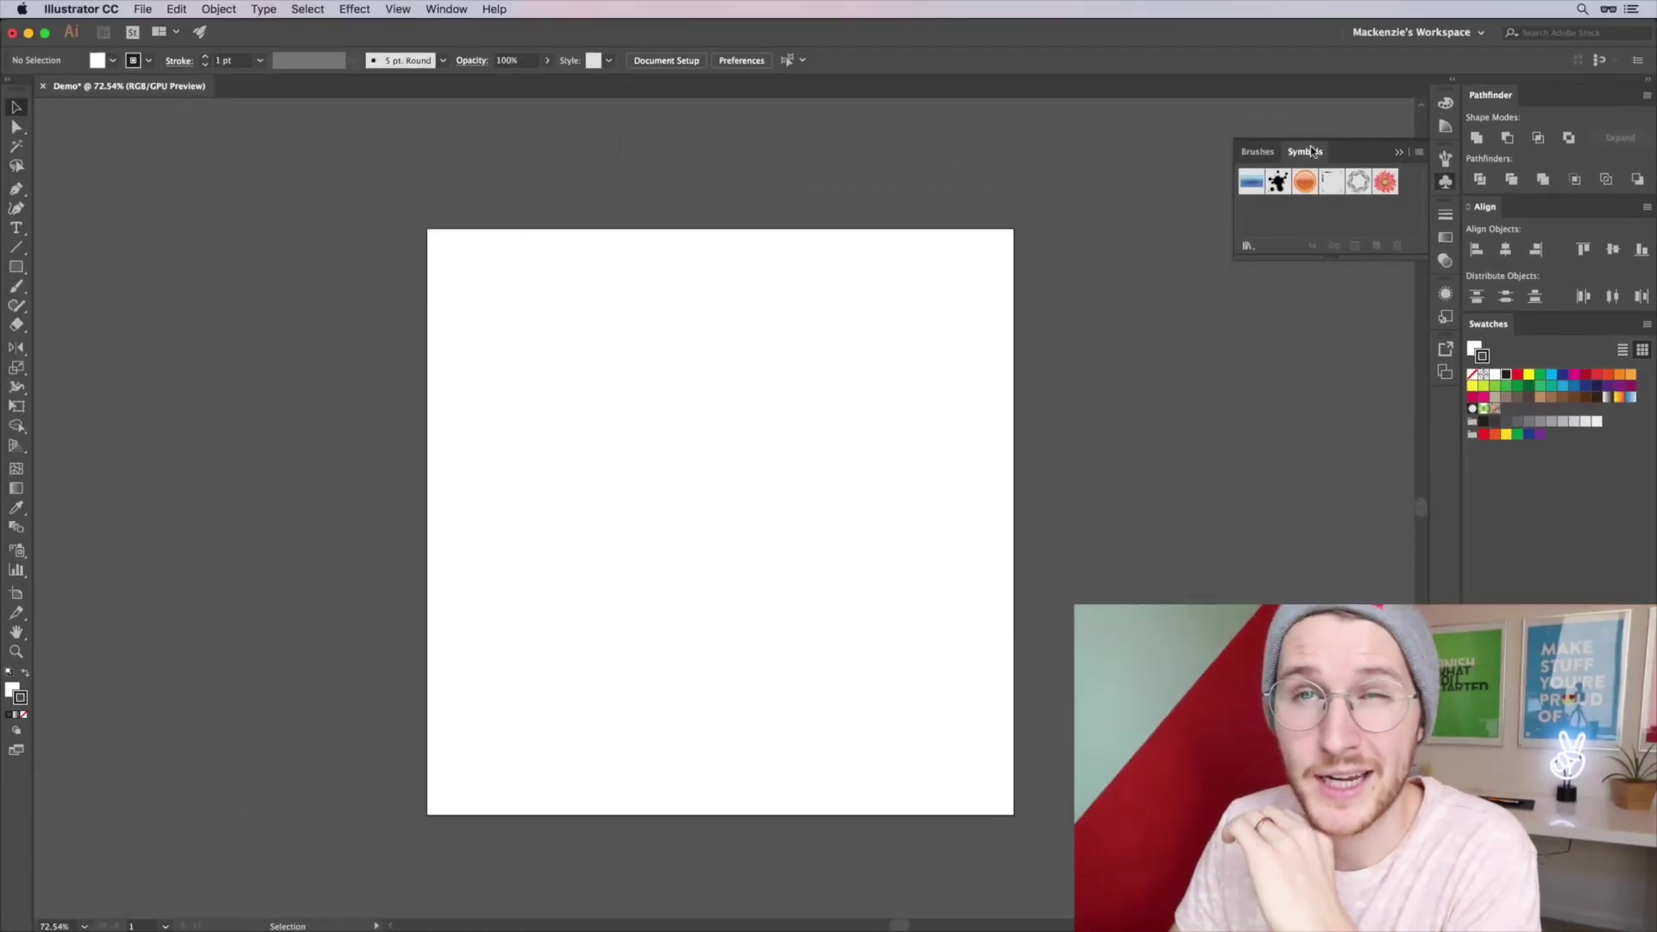
pyautogui.moveTo(1312, 152)
pyautogui.mouseDown()
pyautogui.moveTo(995, 284)
pyautogui.moveTo(942, 281)
pyautogui.mouseUp()
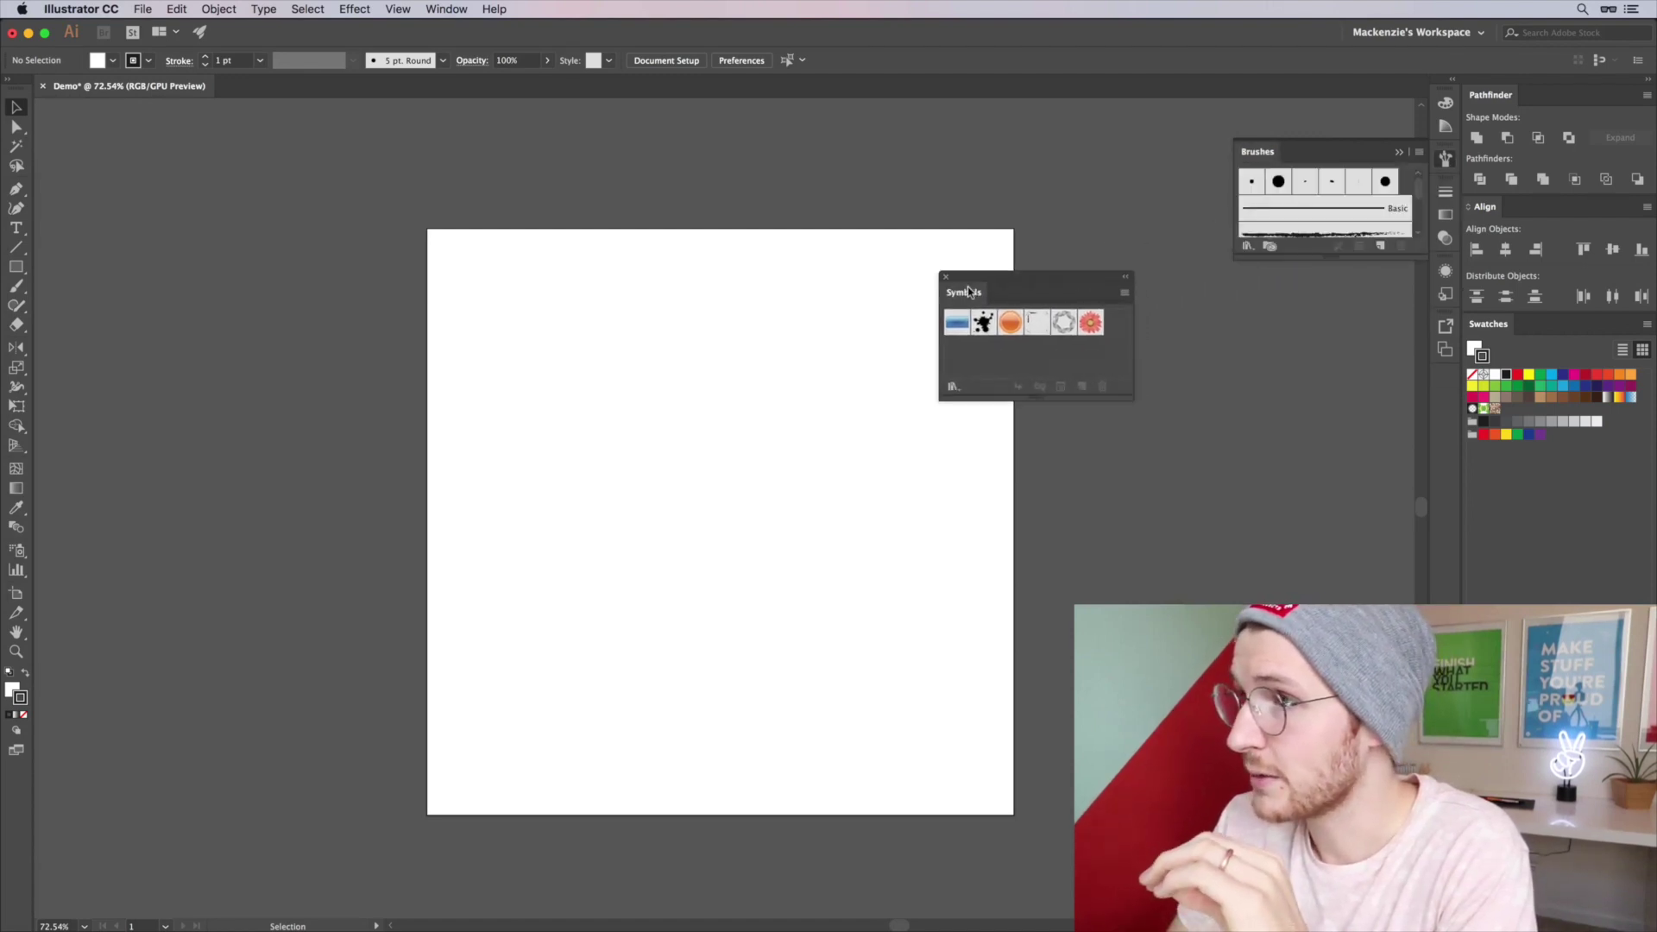
pyautogui.click(944, 278)
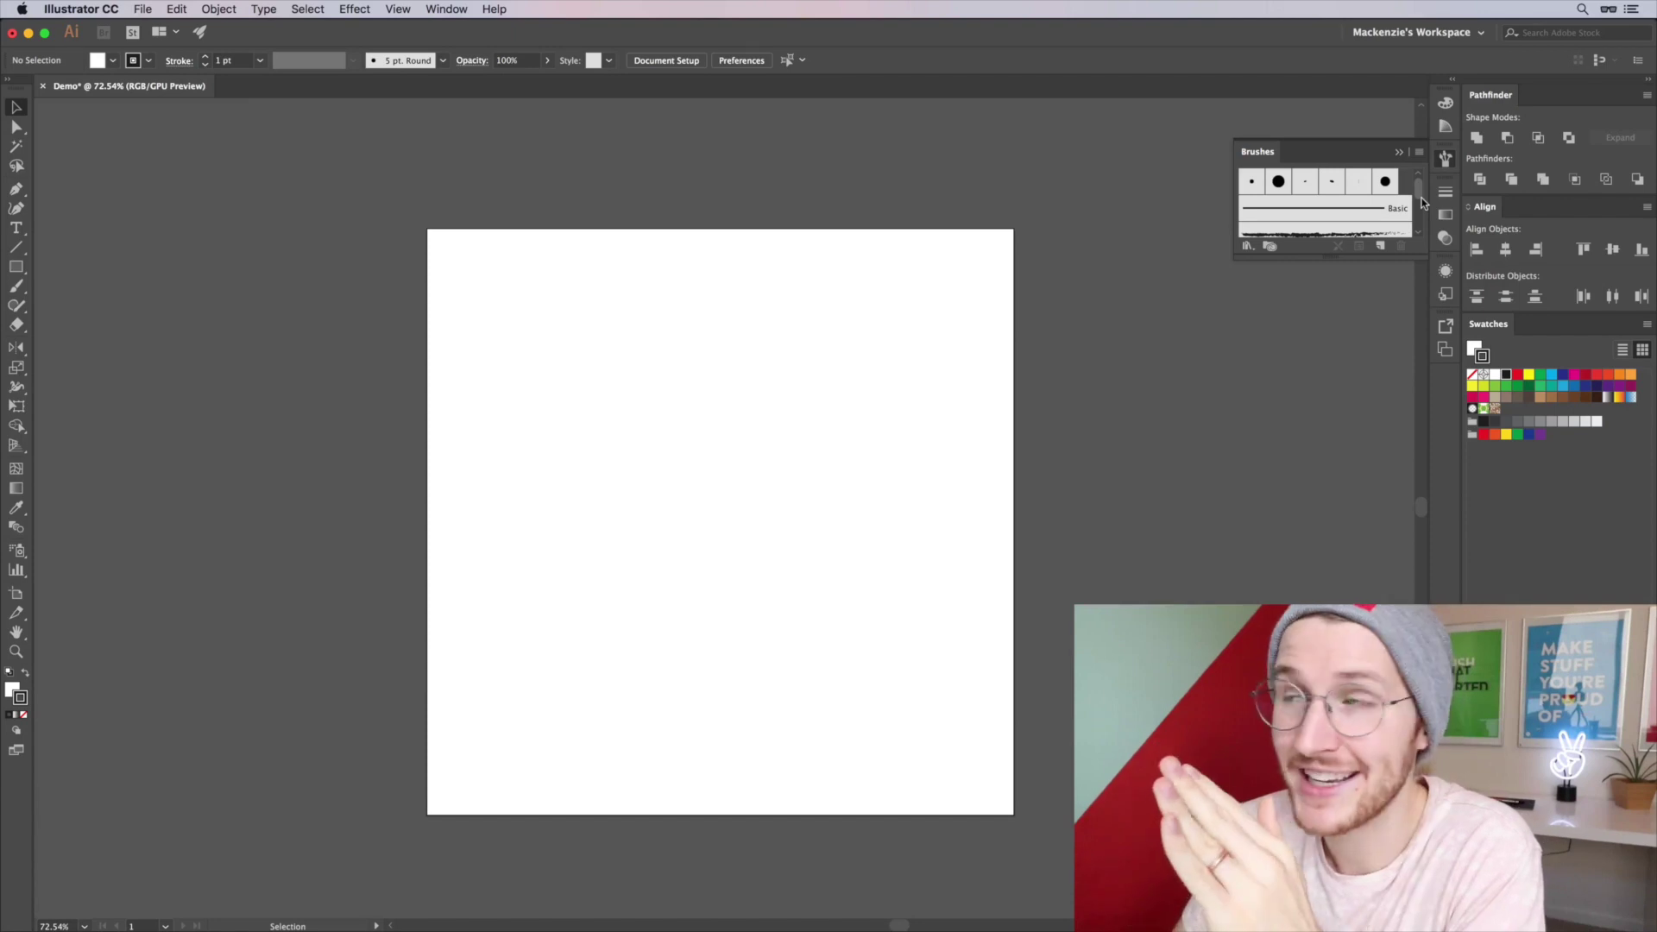
# Show the Color panel beside the dock, checking its Color Guide tab
pyautogui.click(1445, 102)
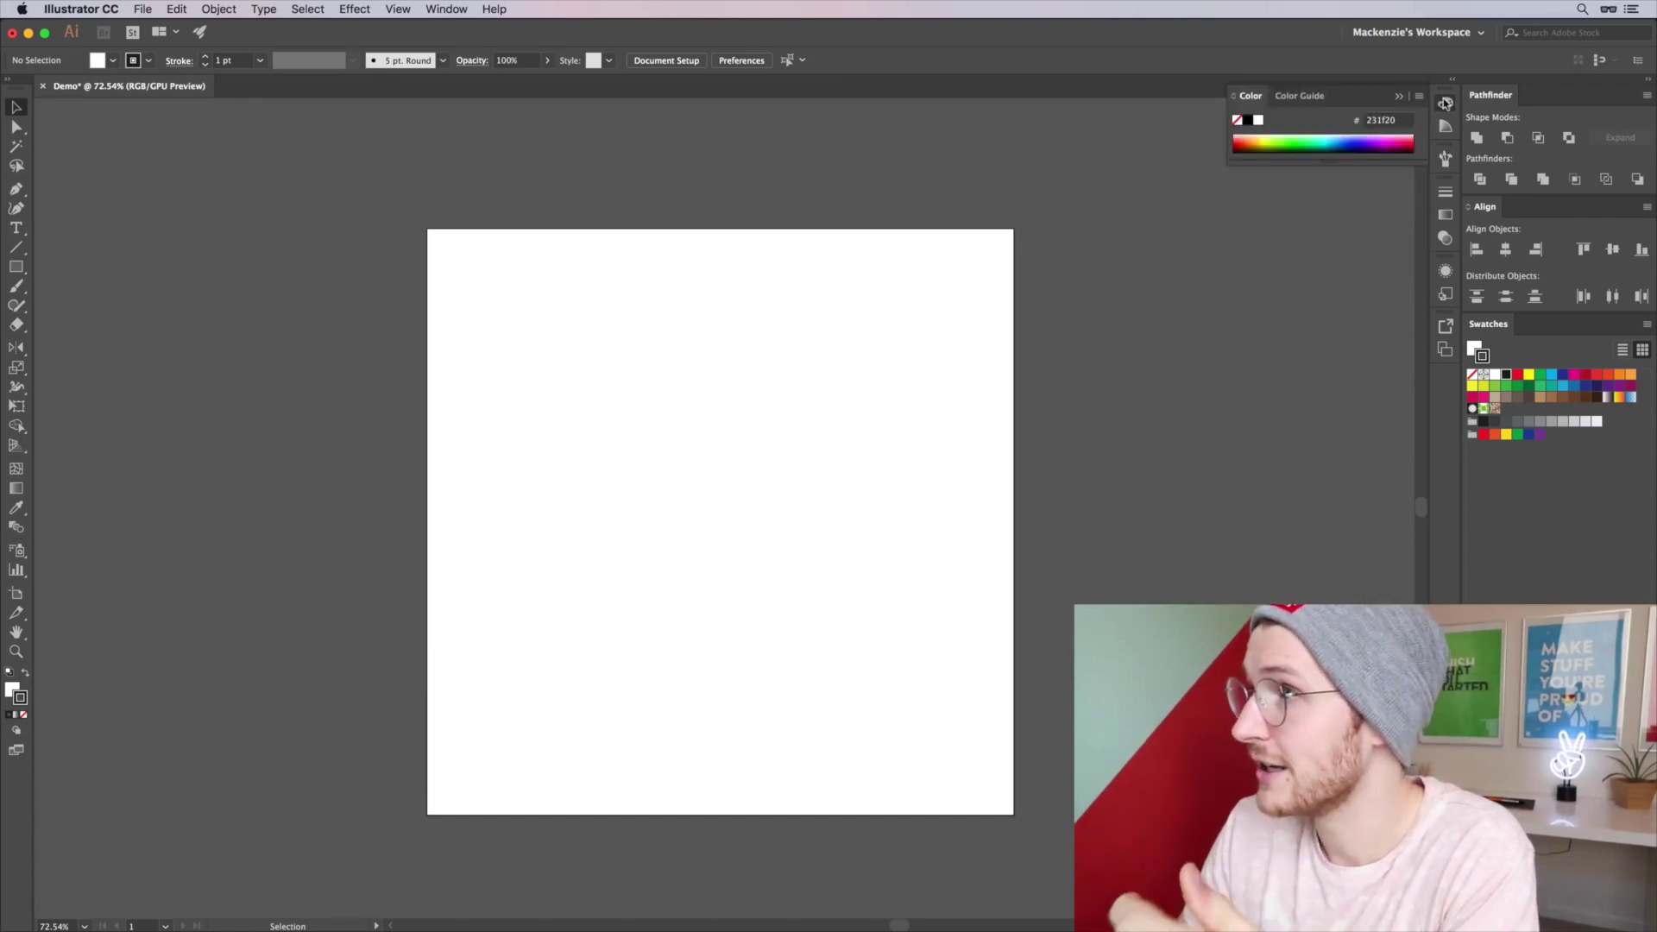
pyautogui.click(1299, 96)
pyautogui.click(1251, 97)
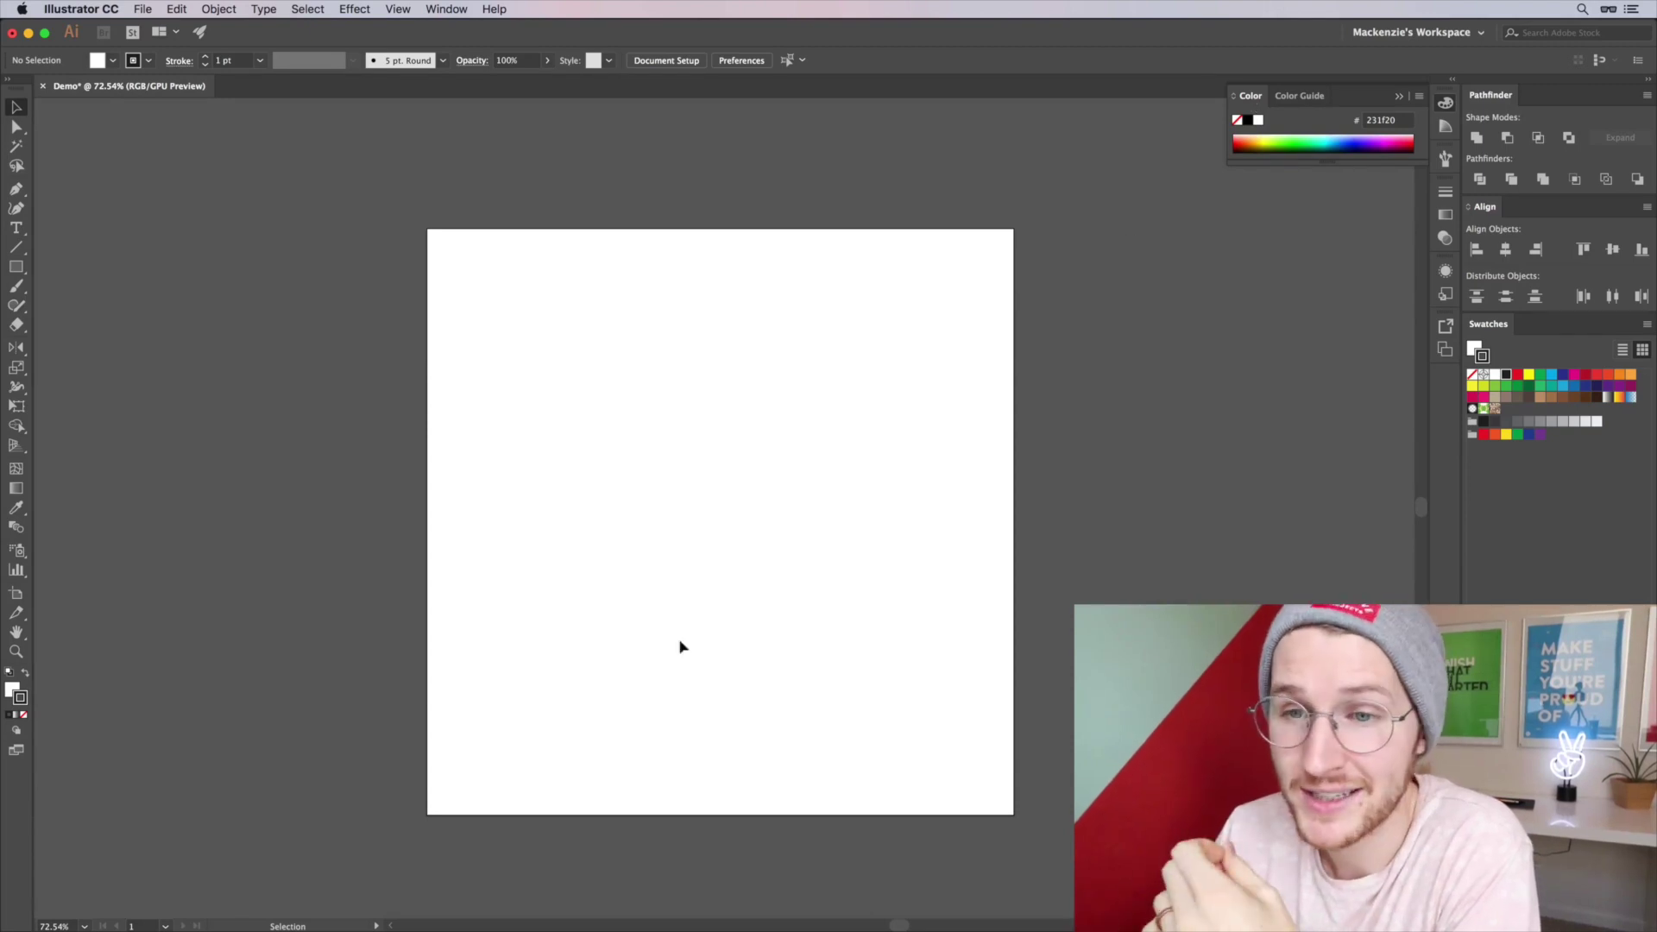
# Try a dark red in the fill colour picker, then cancel to keep the white fill
pyautogui.click(11, 691)
pyautogui.doubleClick(11, 690)
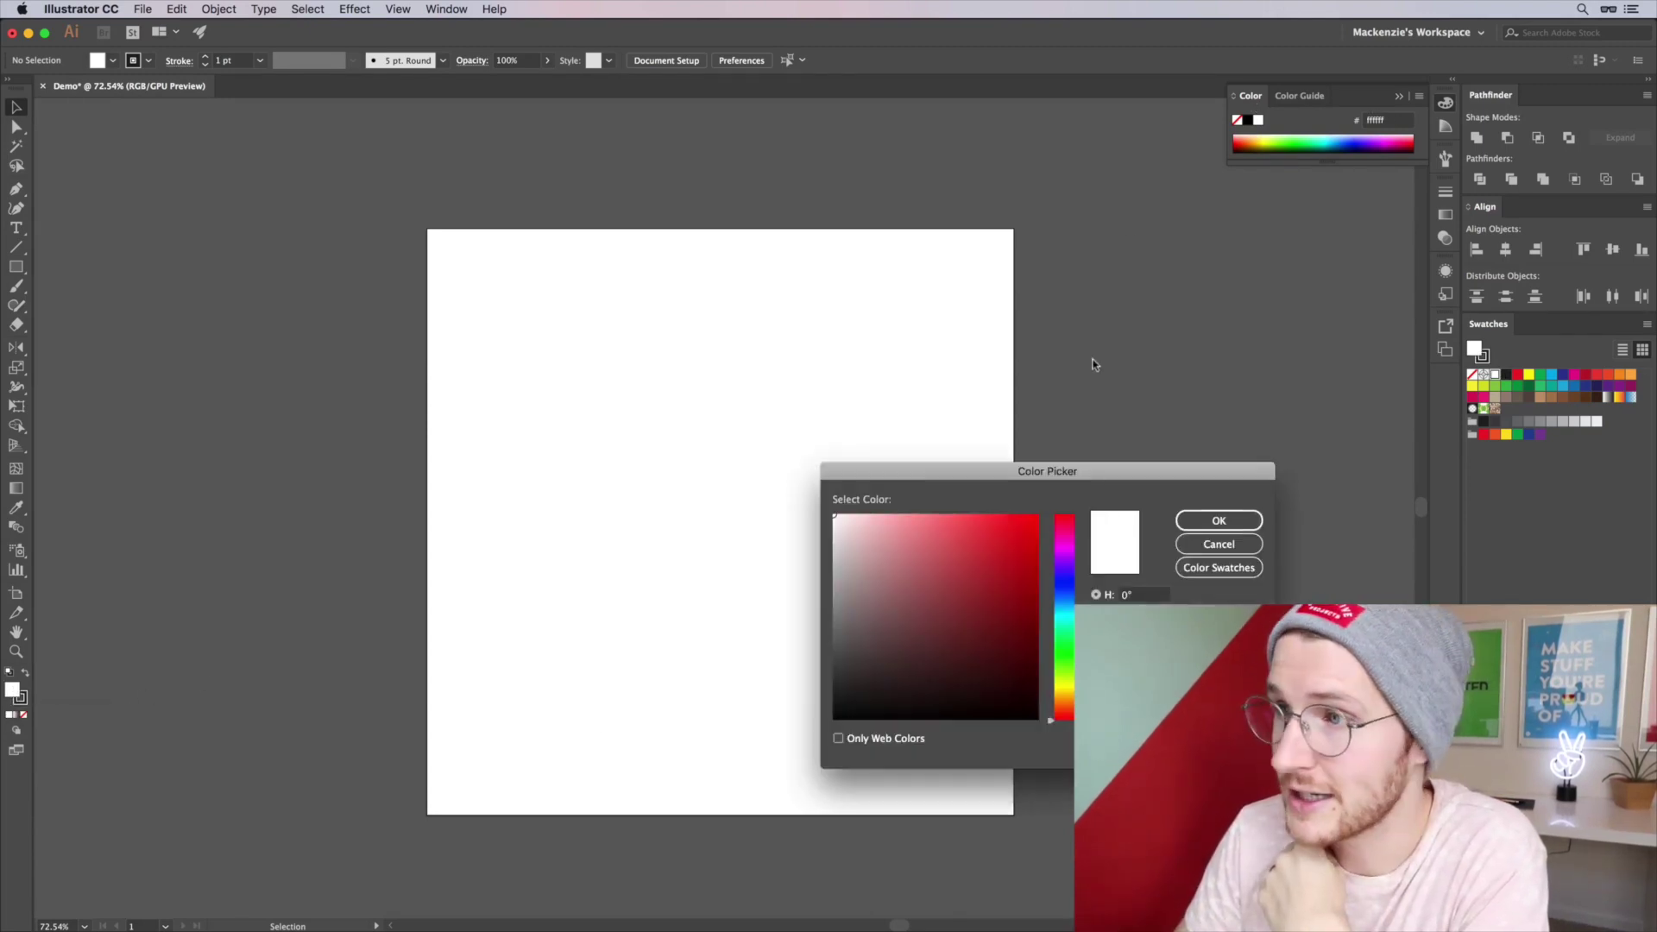
pyautogui.moveTo(890, 471); pyautogui.dragTo(573, 245)
pyautogui.click(680, 343)
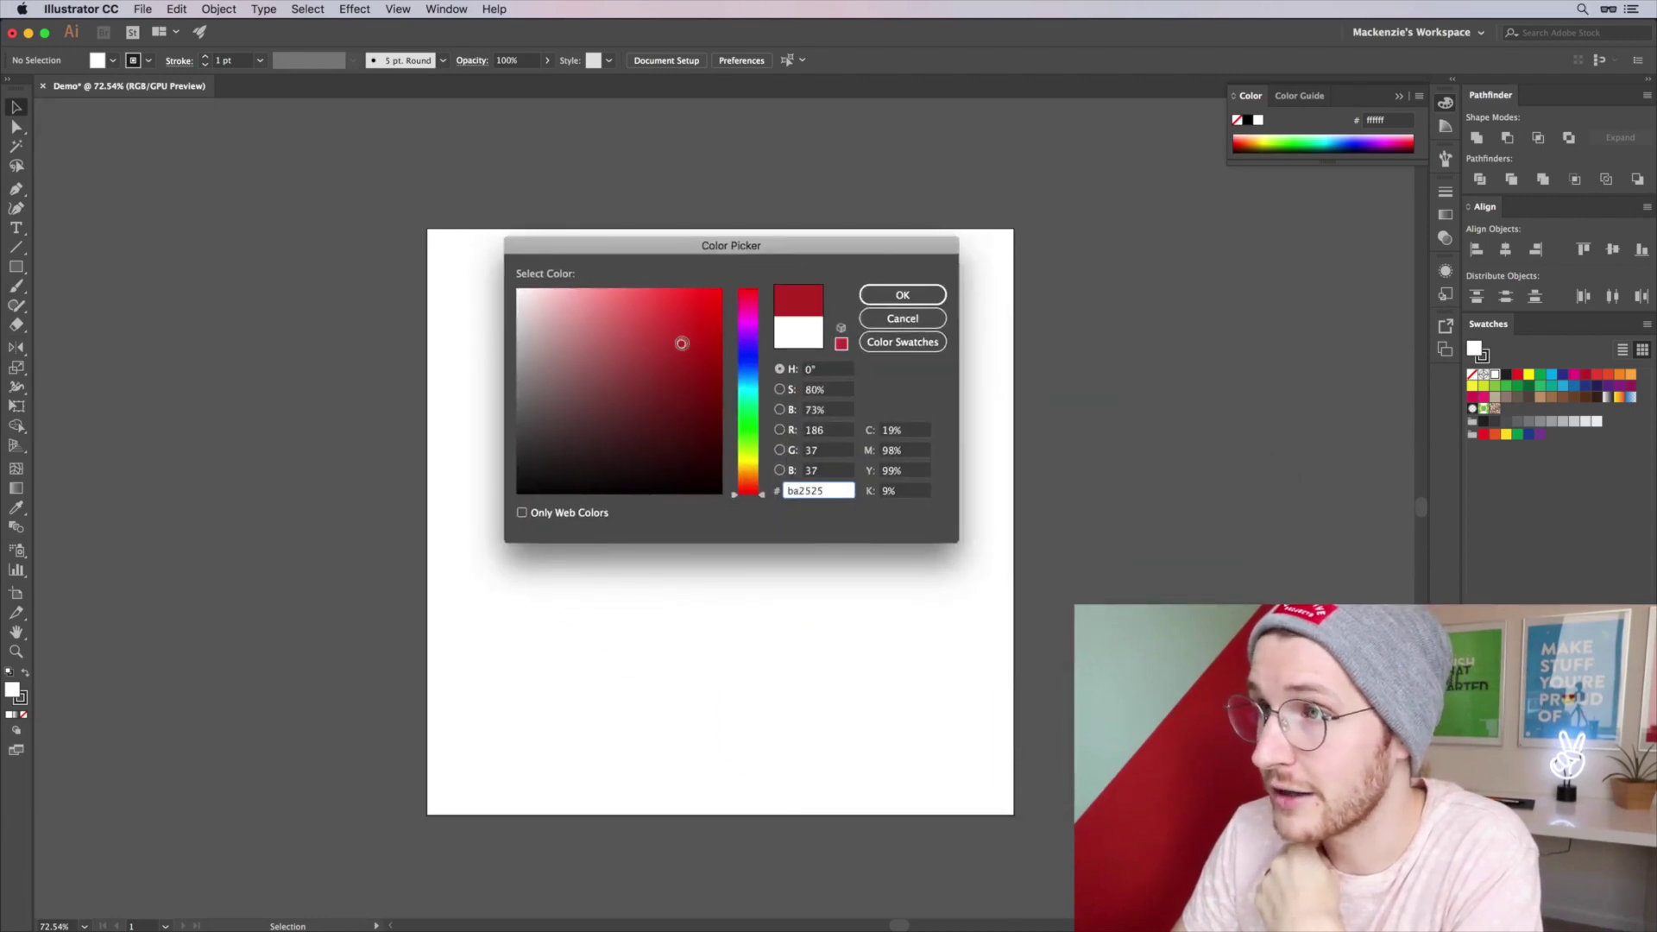
pyautogui.click(885, 332)
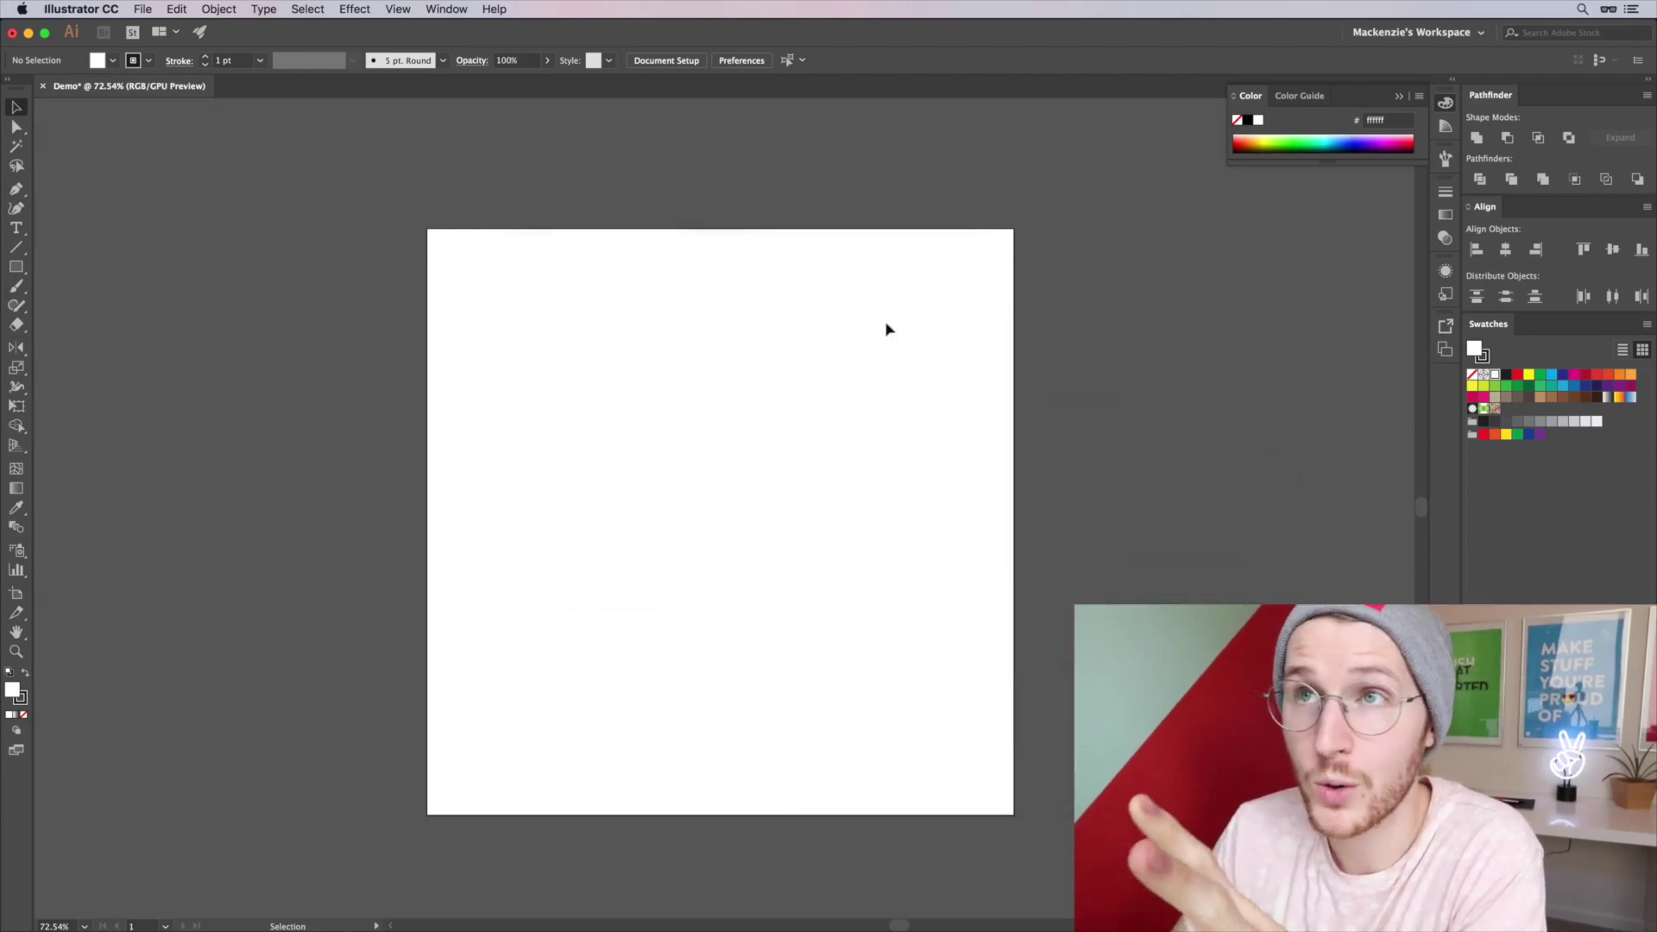
# Open the PANTONE+ Solid Coated swatch library, enlarged and placed beside the artboard
pyautogui.click(436, 9)
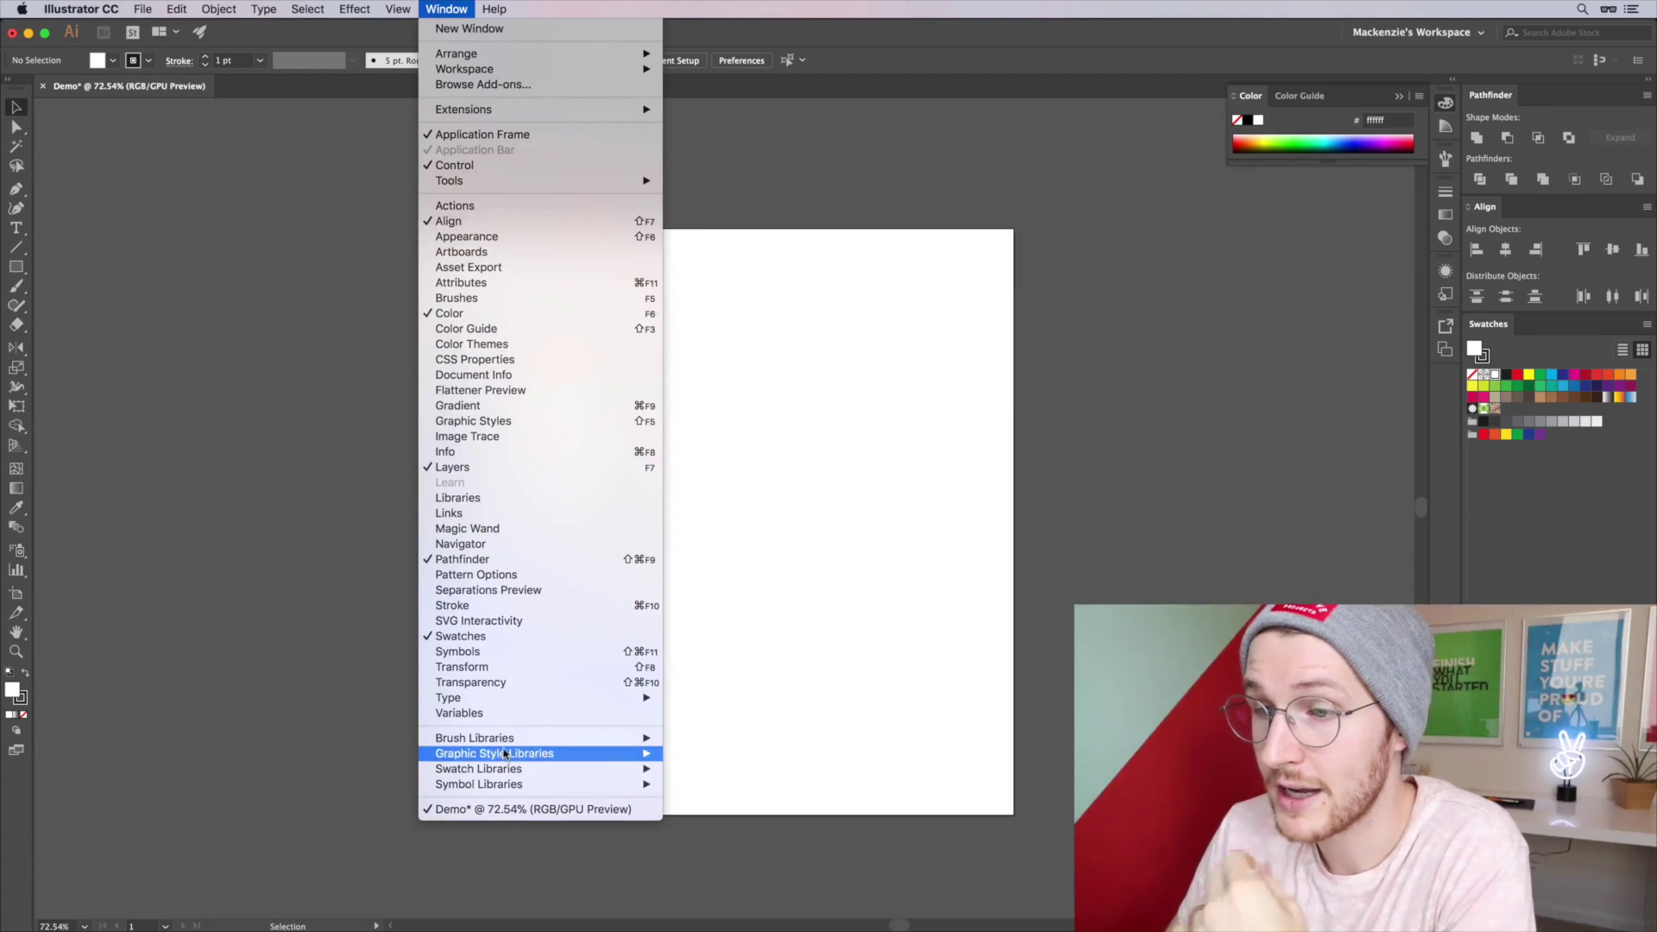
pyautogui.moveTo(507, 769)
pyautogui.moveTo(715, 595)
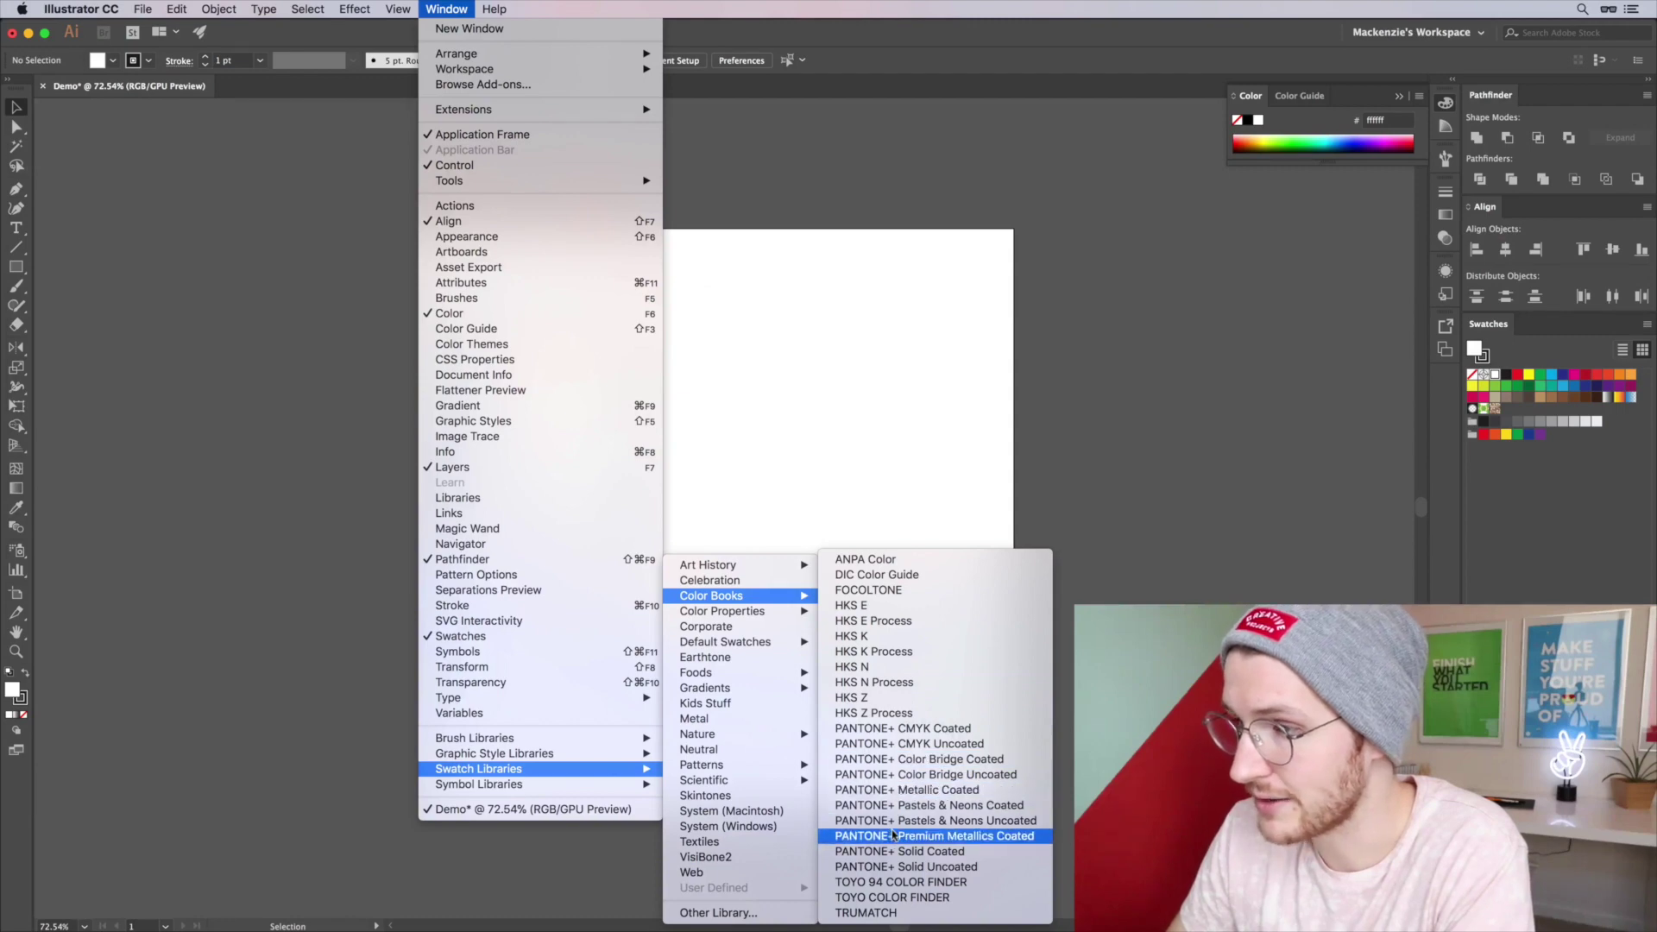
pyautogui.click(931, 852)
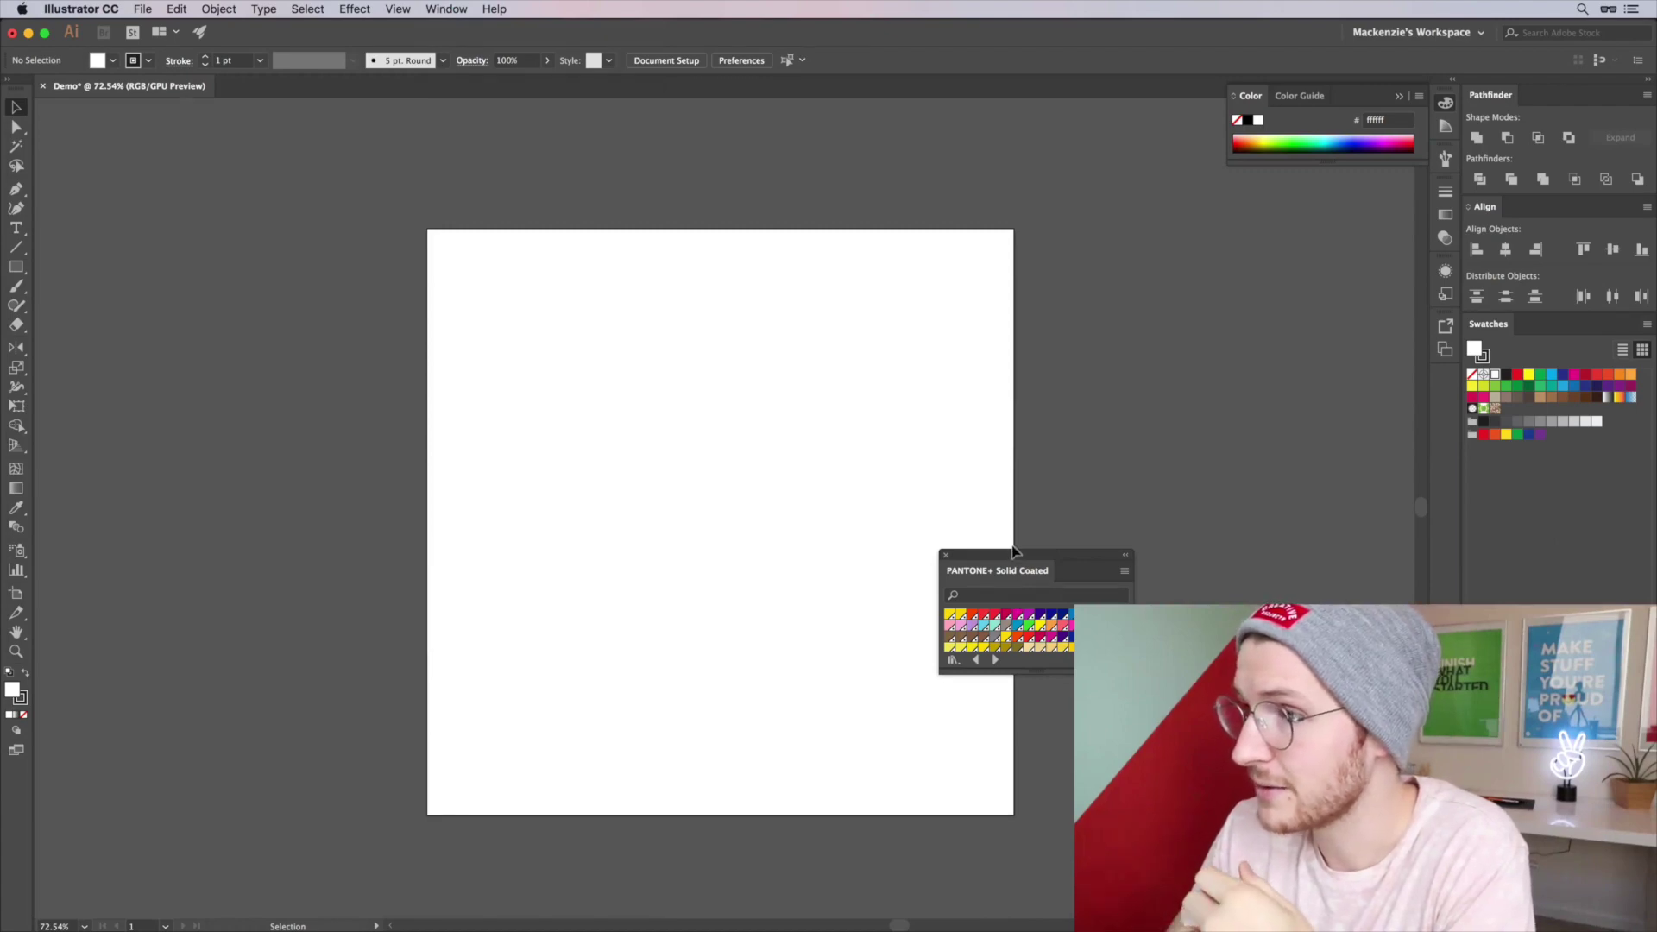
pyautogui.moveTo(1036, 679); pyautogui.dragTo(1037, 861)
pyautogui.moveTo(1044, 552); pyautogui.dragTo(986, 123)
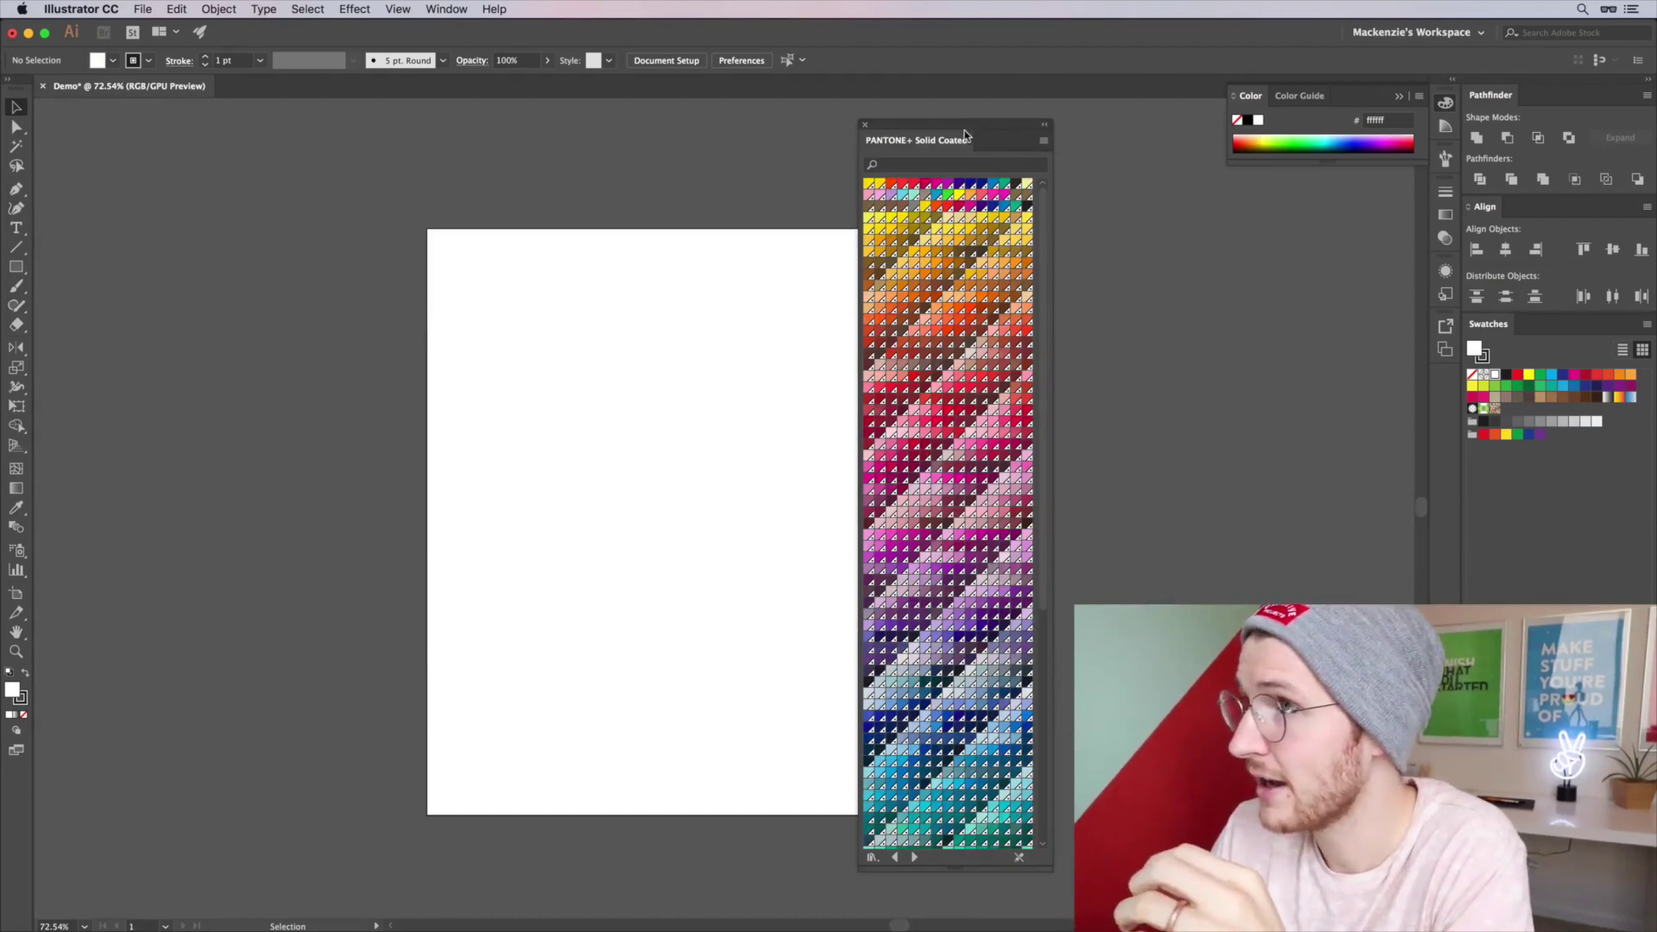
# Dock the PANTONE+ Solid Coated panel as a tab with Swatches under Align
pyautogui.moveTo(922, 143); pyautogui.dragTo(1541, 329)
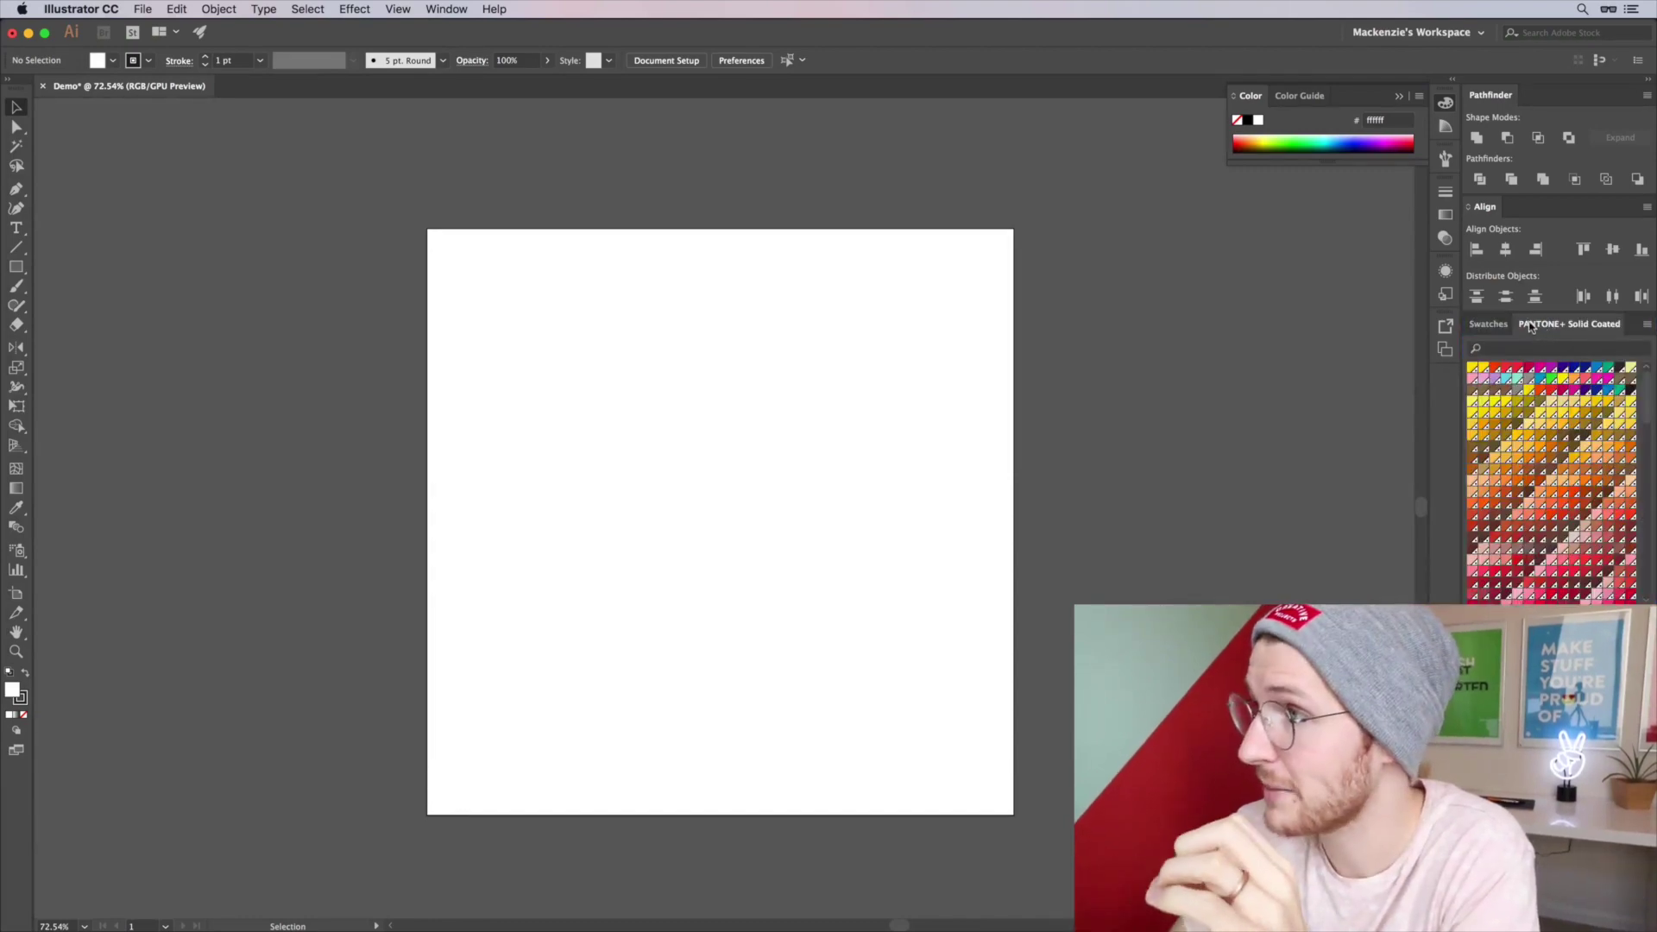
pyautogui.click(1488, 324)
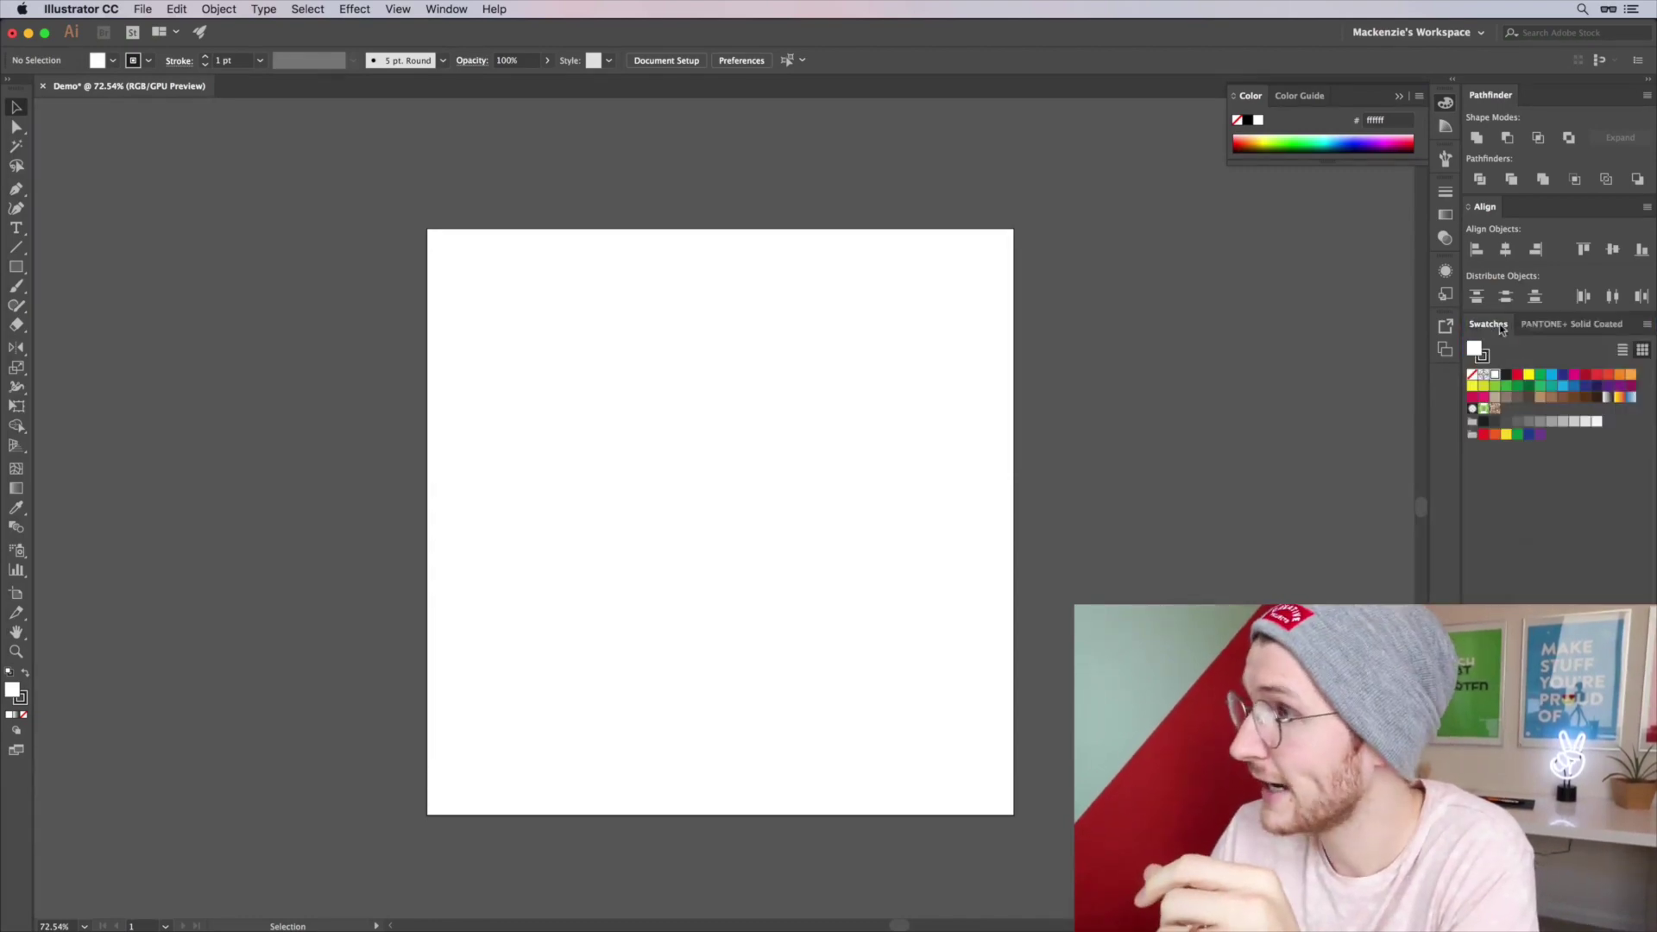
pyautogui.click(1545, 326)
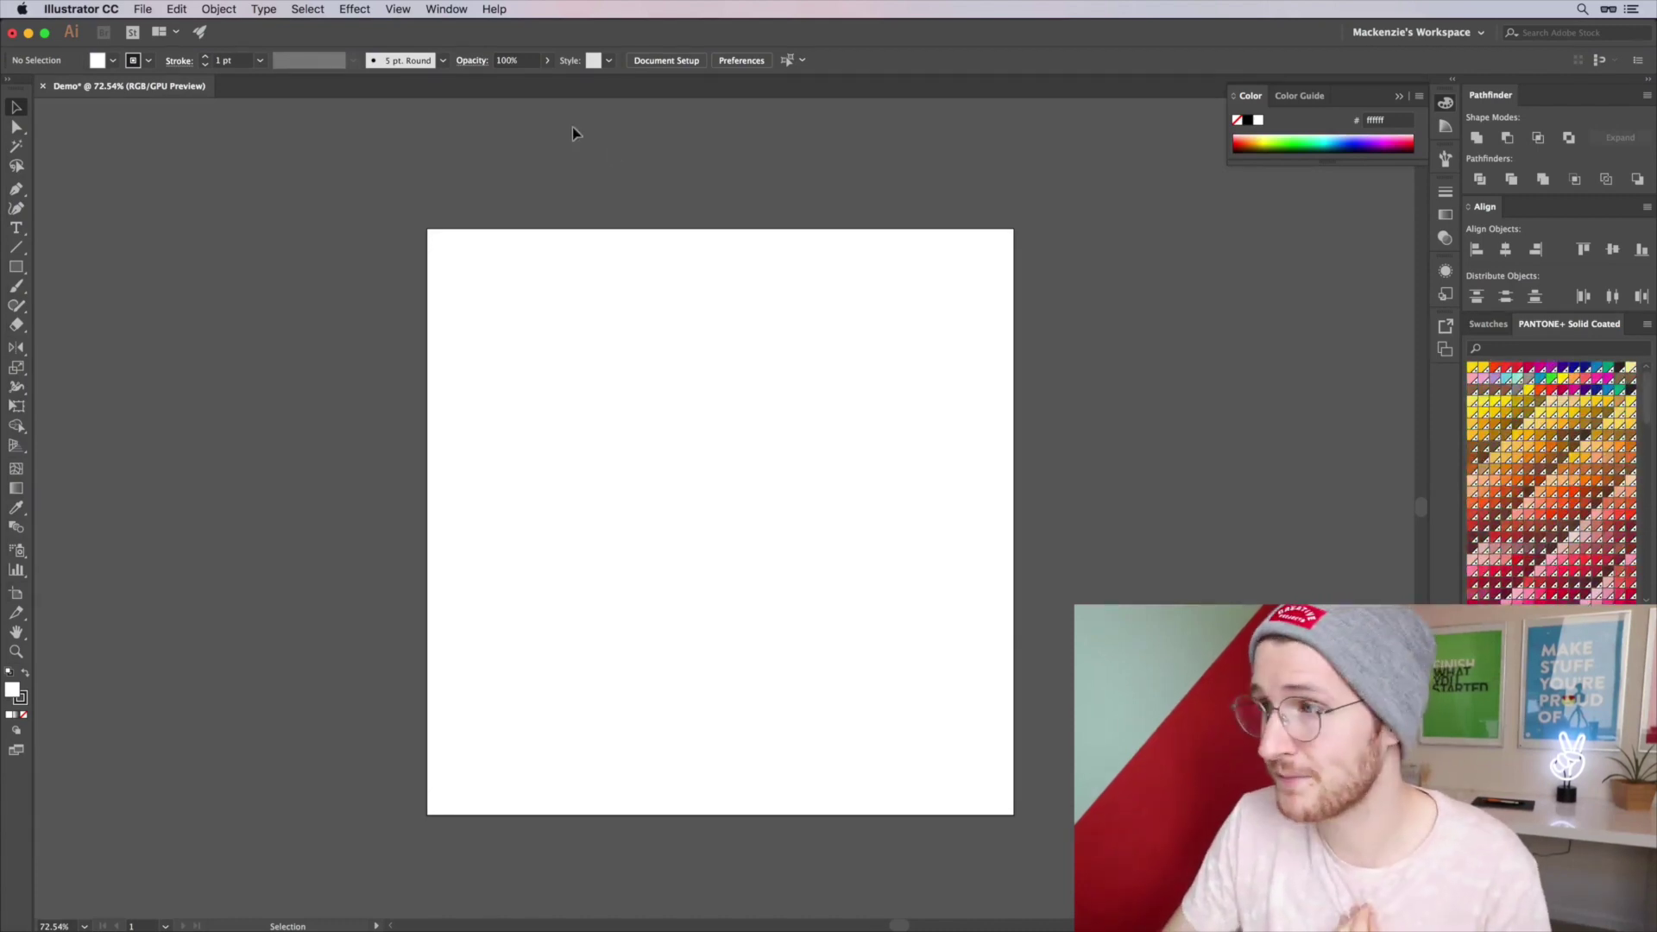
# Show the default swatches and close the Color and Color Guide panels
pyautogui.click(1498, 325)
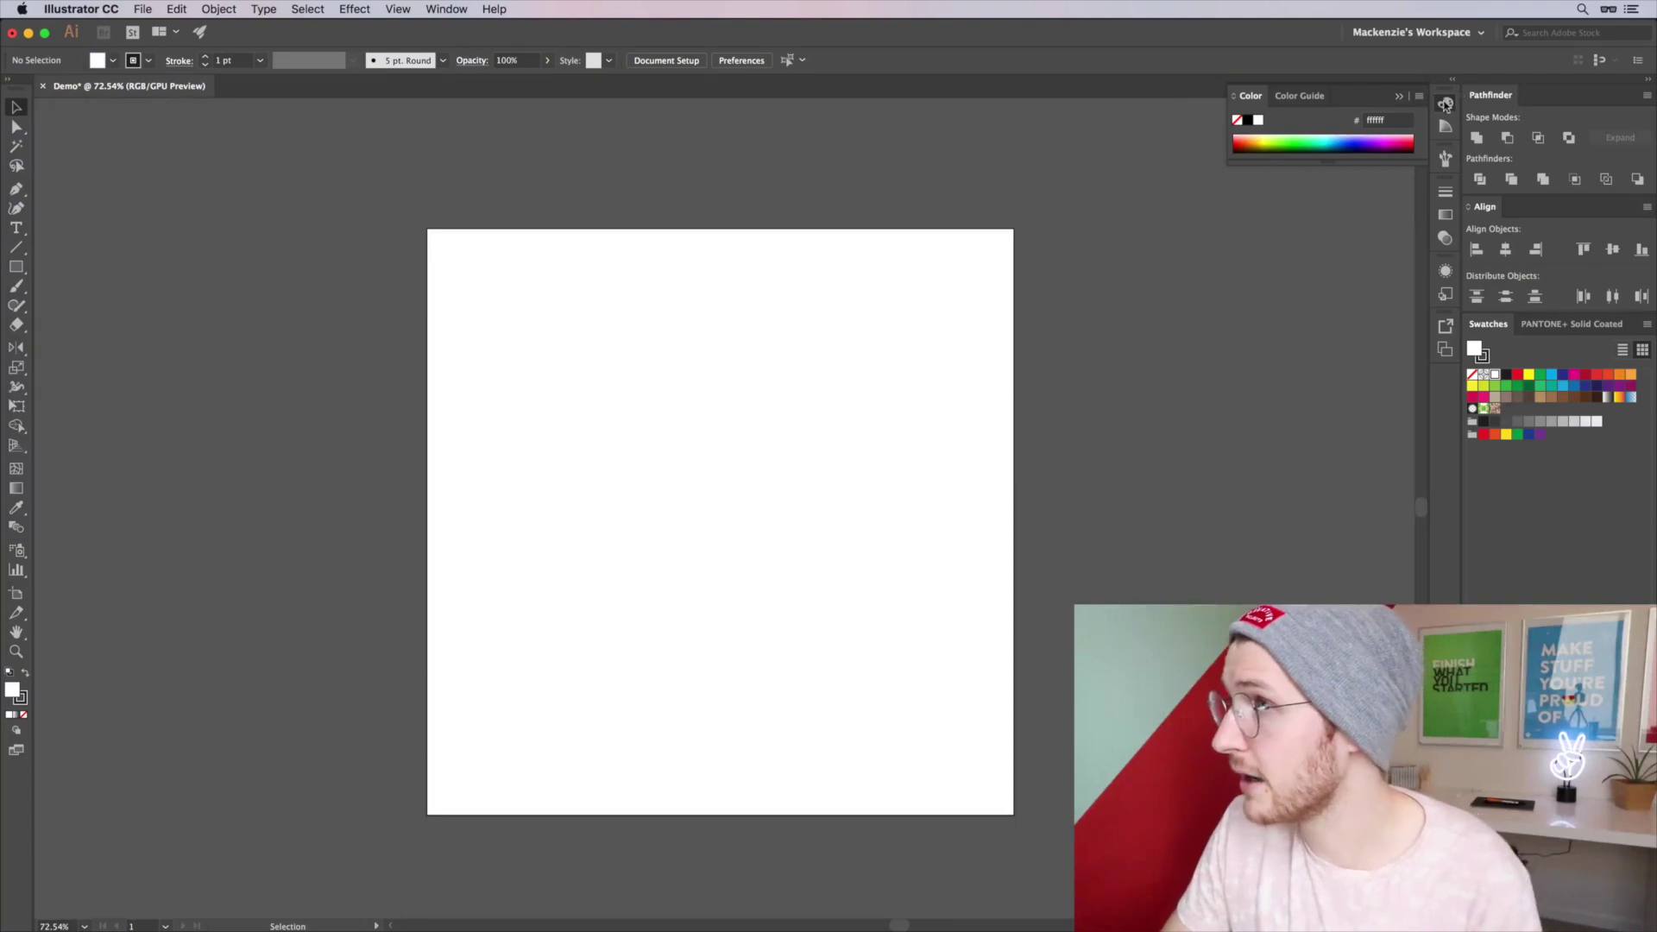
pyautogui.moveTo(1447, 102); pyautogui.dragTo(1031, 216)
pyautogui.click(1022, 191)
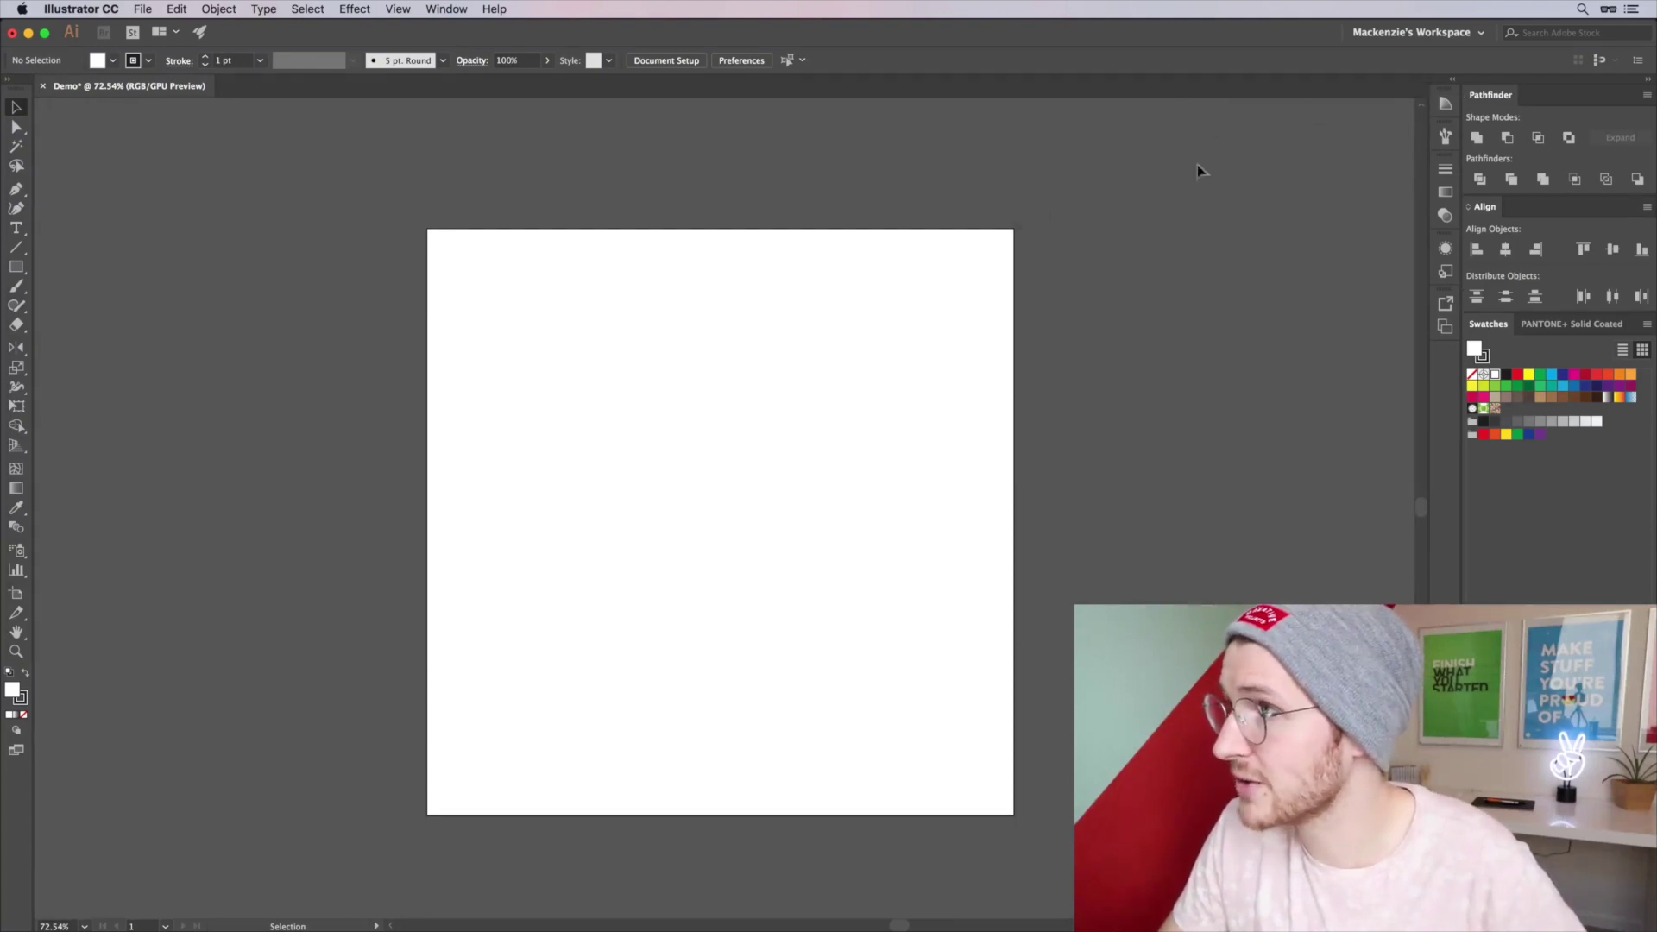
pyautogui.click(1447, 103)
pyautogui.moveTo(1447, 104); pyautogui.dragTo(936, 302)
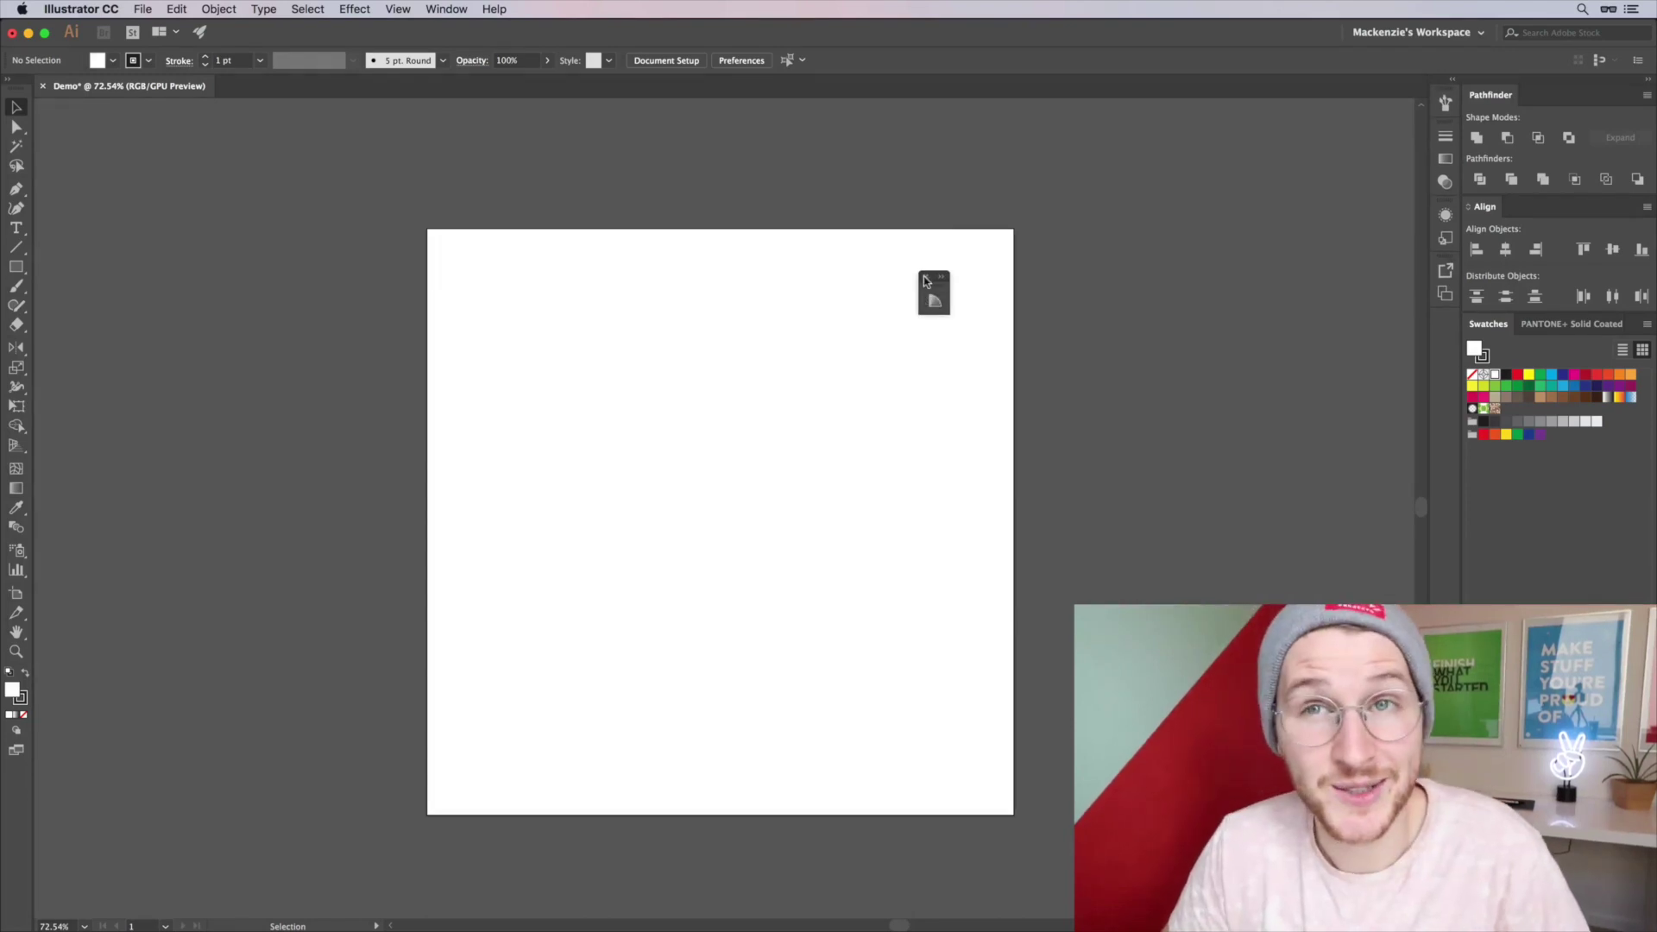
pyautogui.click(923, 277)
# Briefly check the Brushes panel, then show the Stroke panel at 1 pt weight
pyautogui.click(1447, 104)
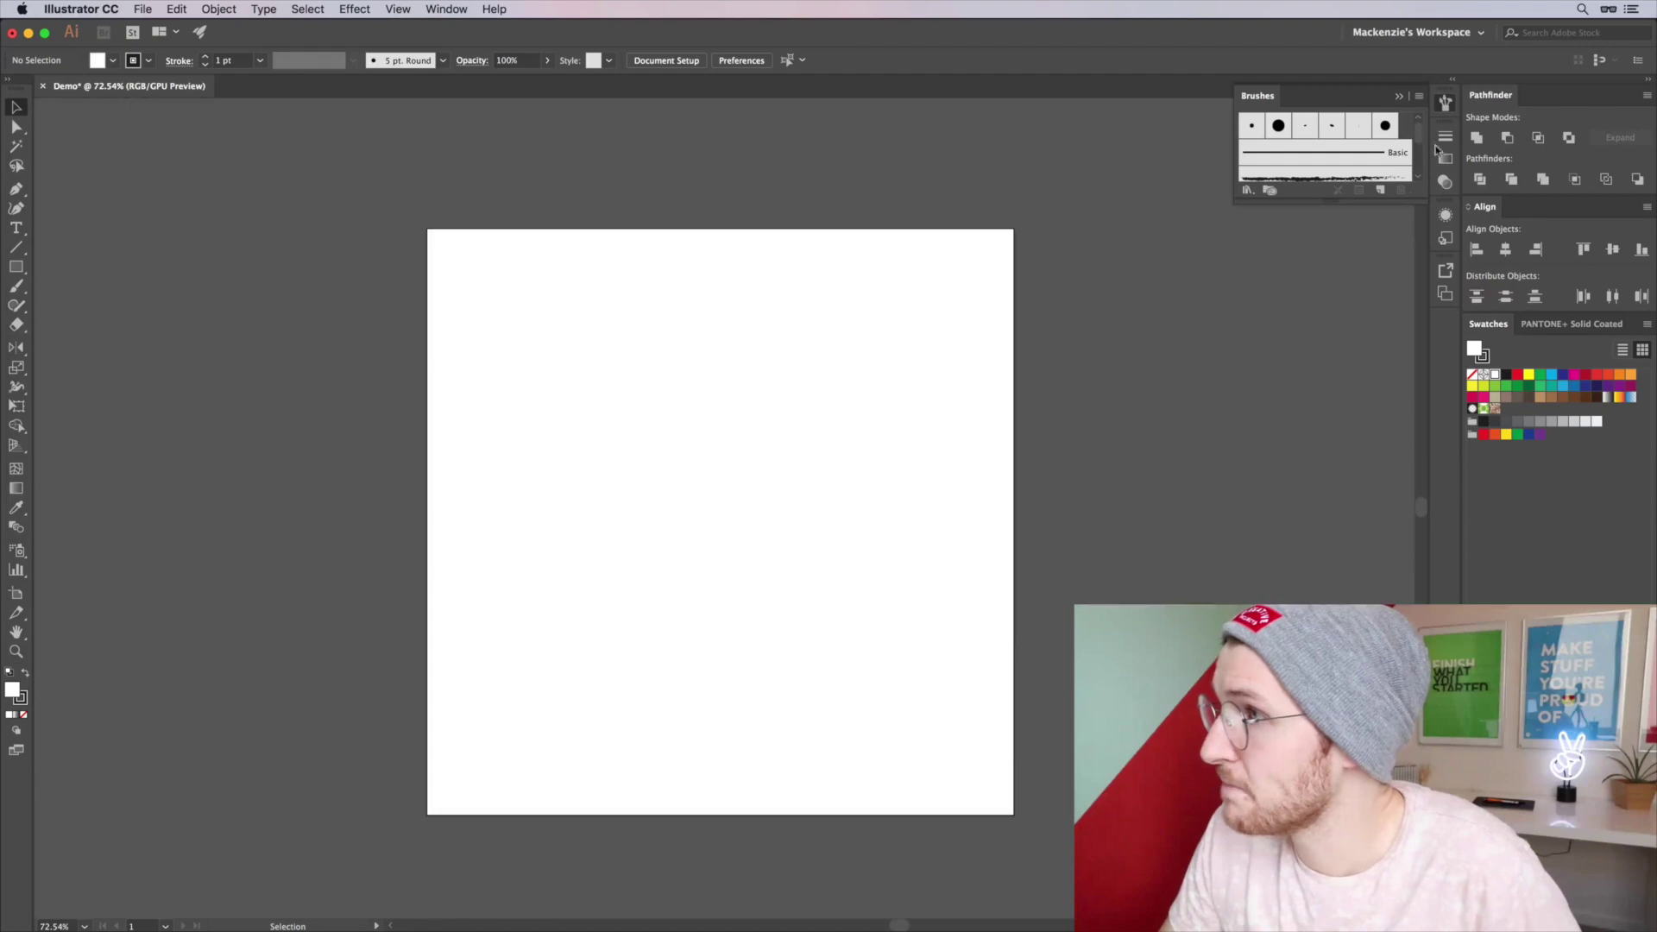
pyautogui.click(1447, 103)
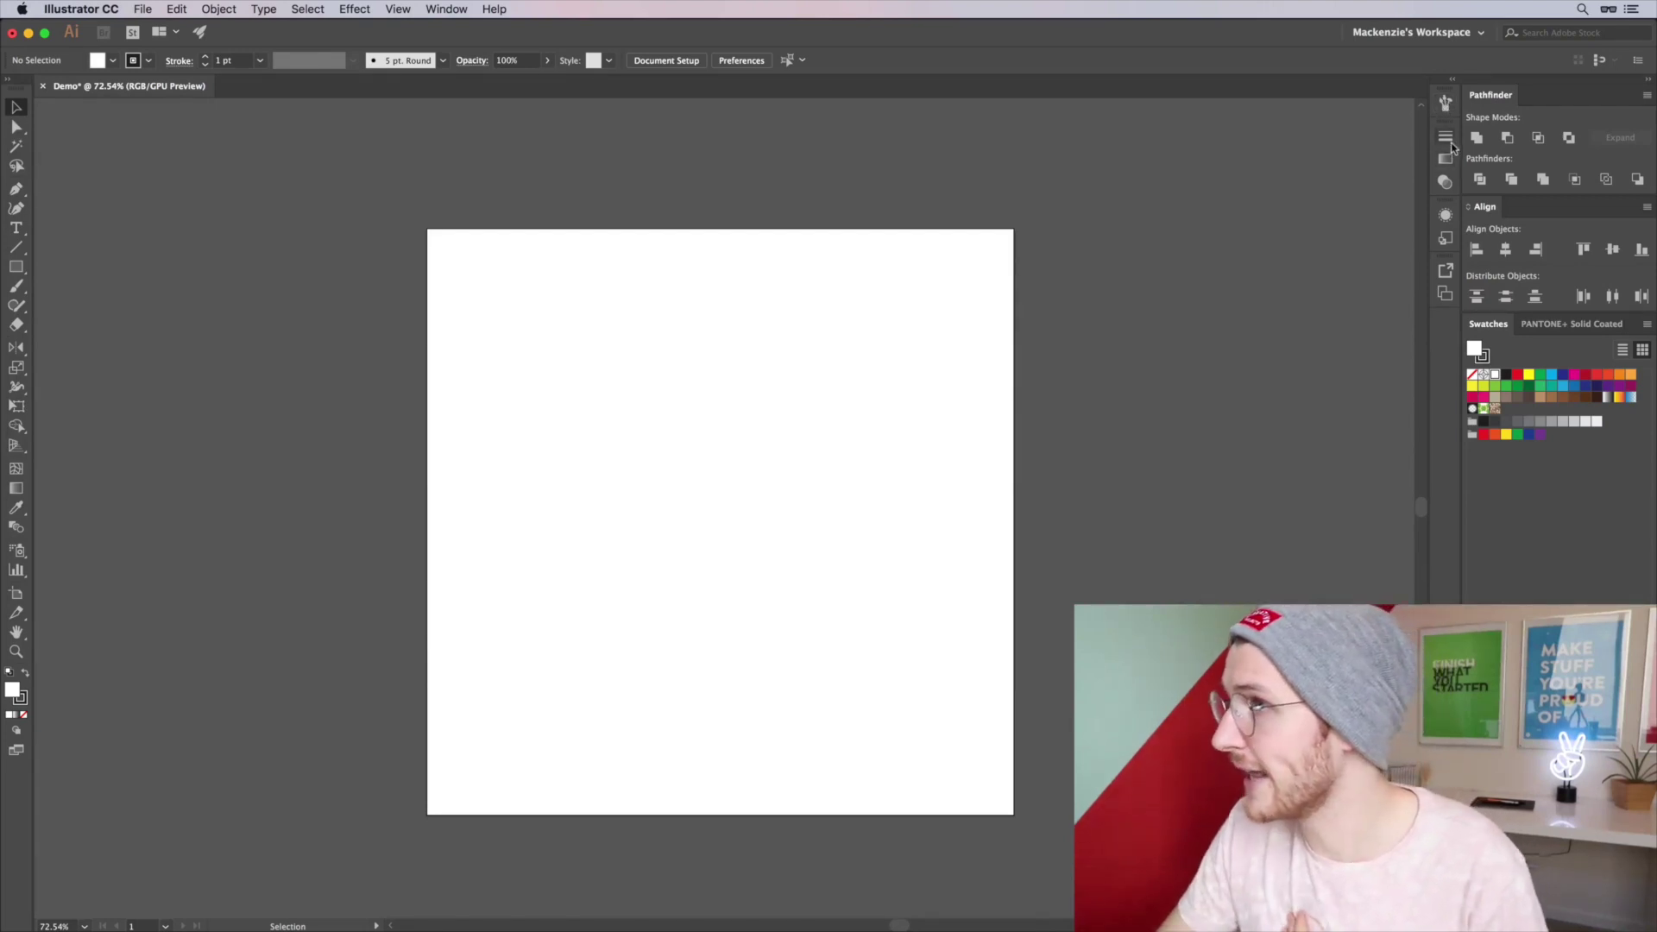
pyautogui.click(1446, 138)
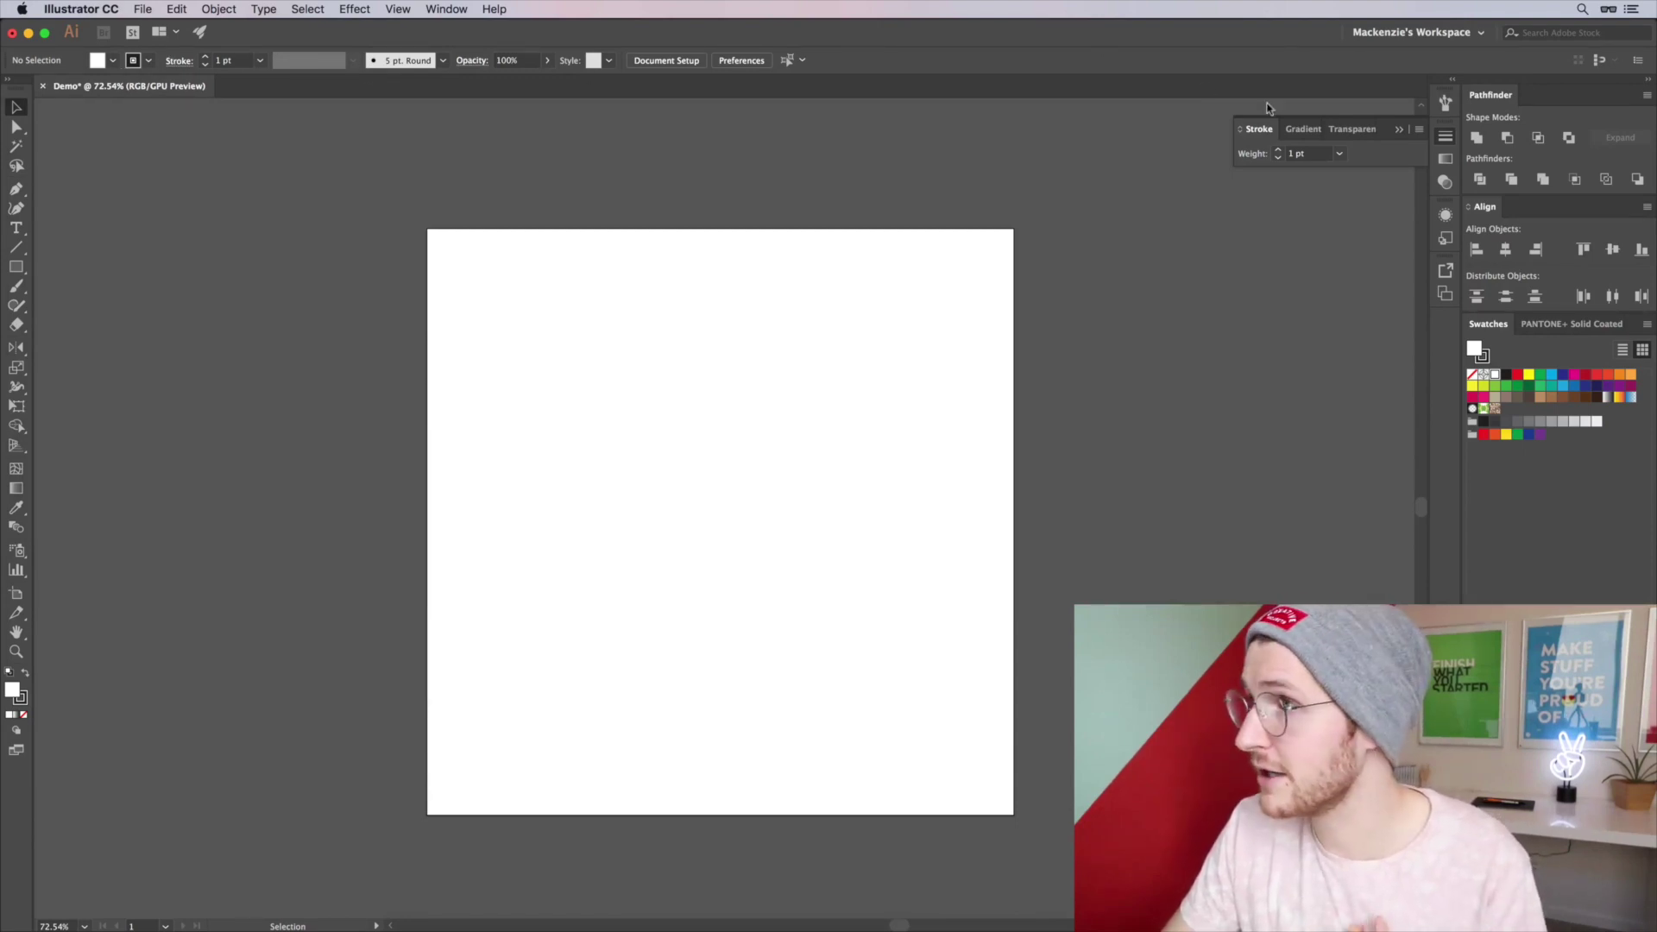
# Pull Stroke from the dock and review the Gradient and Transparency settings
pyautogui.moveTo(1447, 136)
pyautogui.mouseDown()
pyautogui.moveTo(1035, 182)
pyautogui.moveTo(1087, 159)
pyautogui.moveTo(1450, 138)
pyautogui.mouseUp()
pyautogui.click(1445, 137)
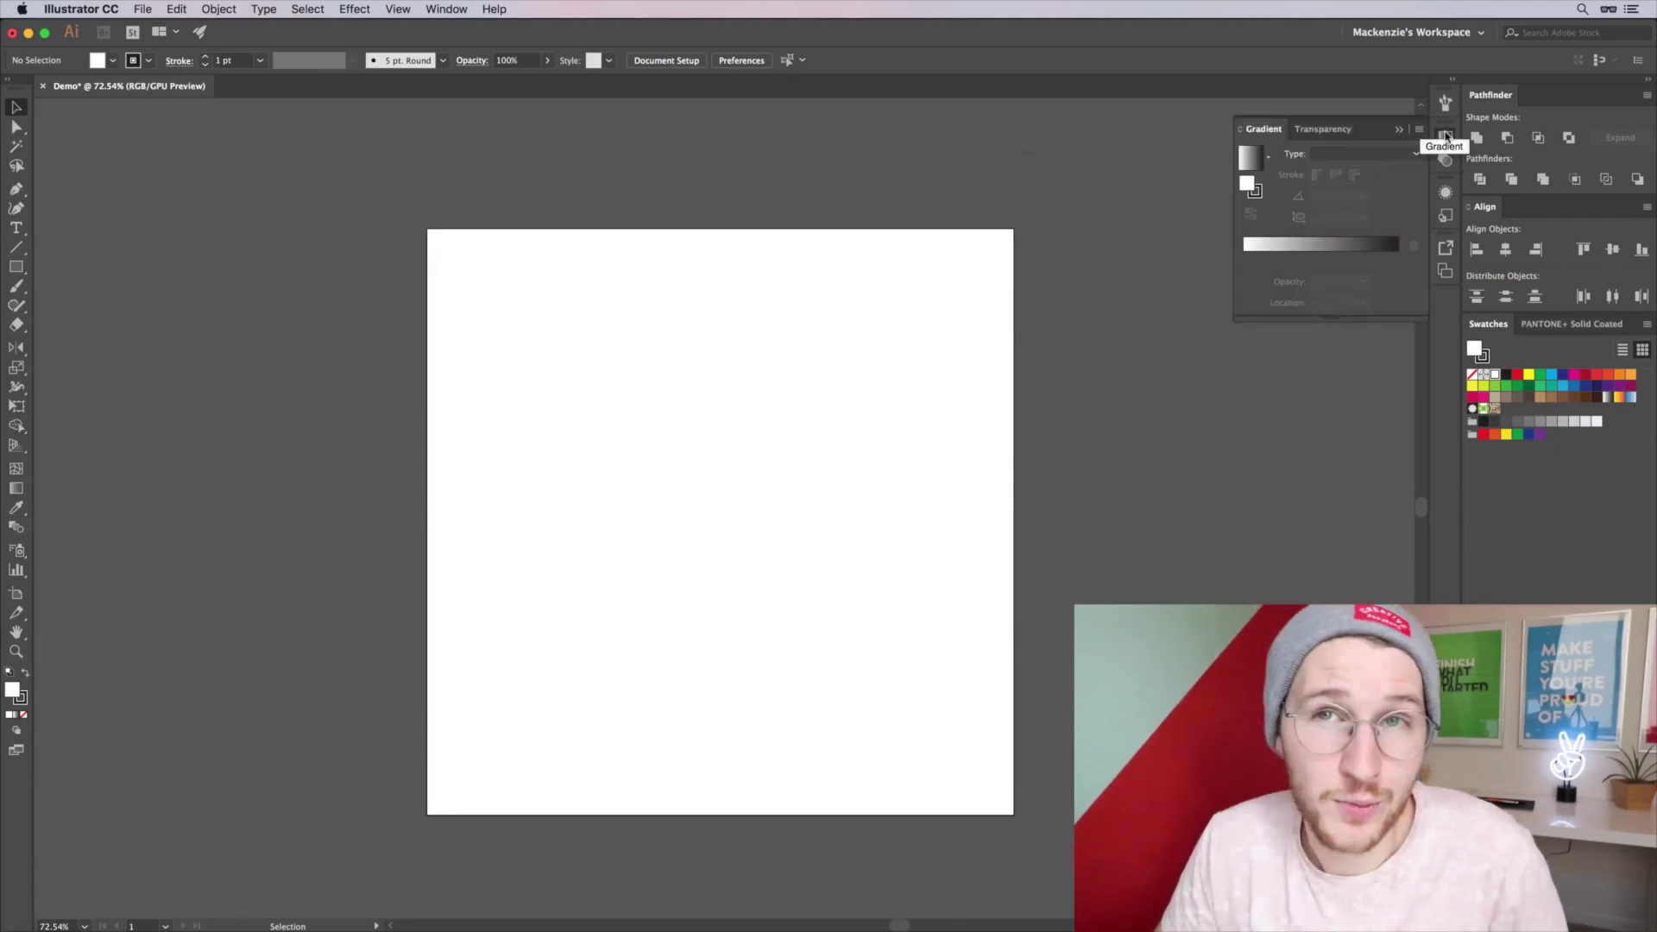
pyautogui.click(1323, 128)
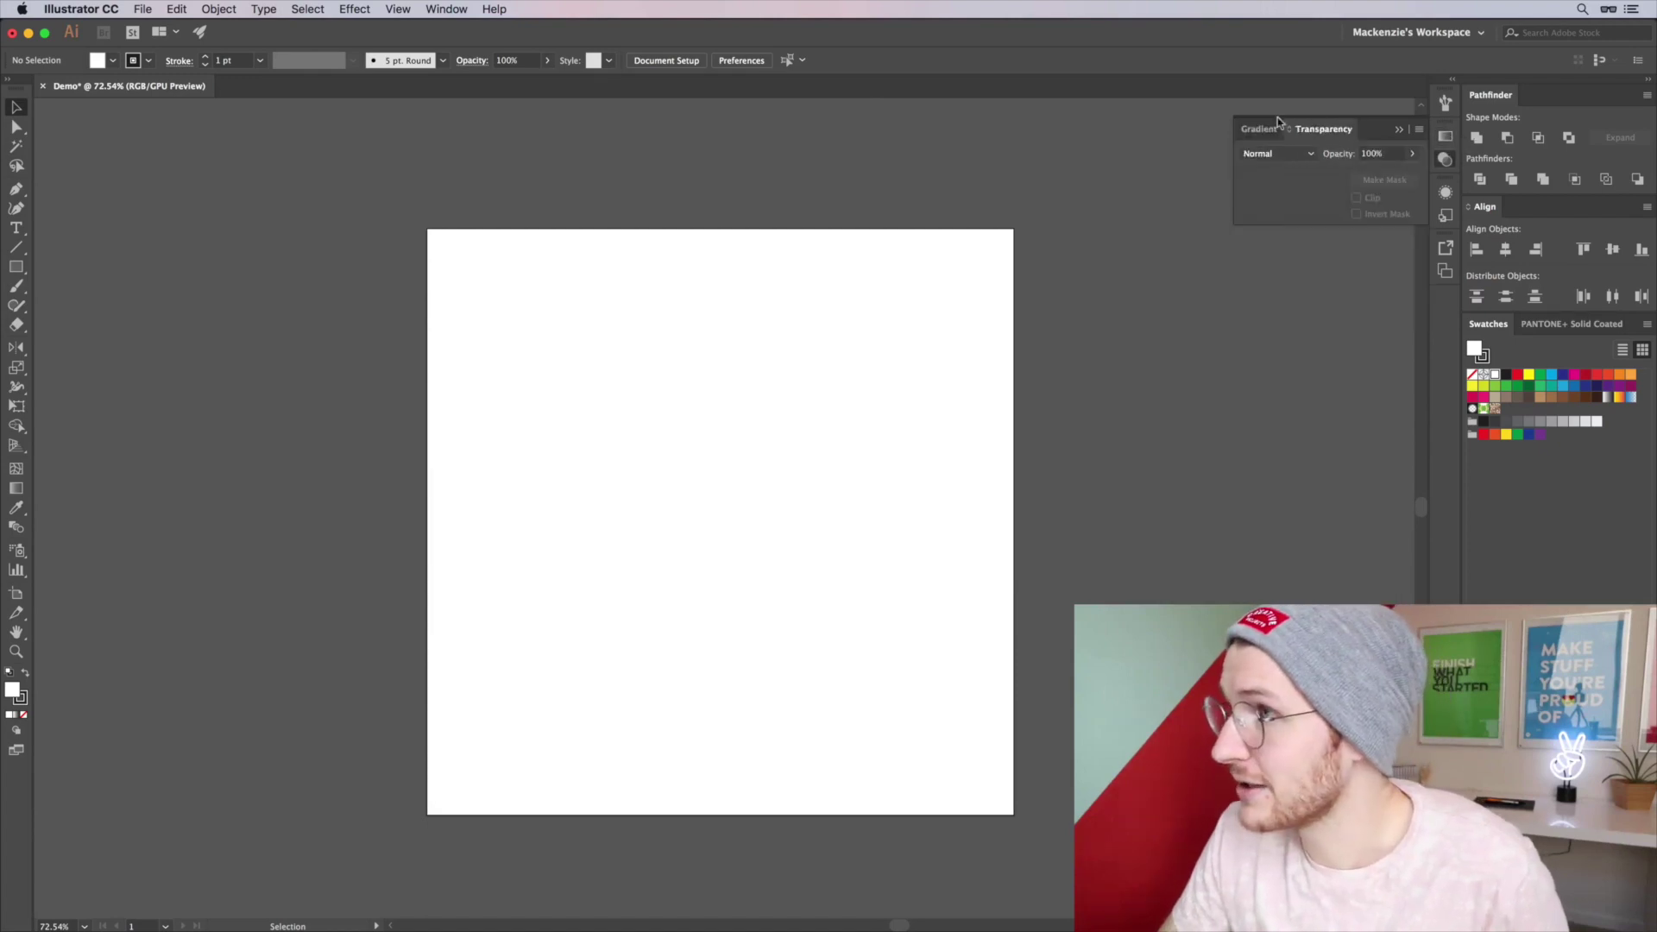
pyautogui.click(1257, 128)
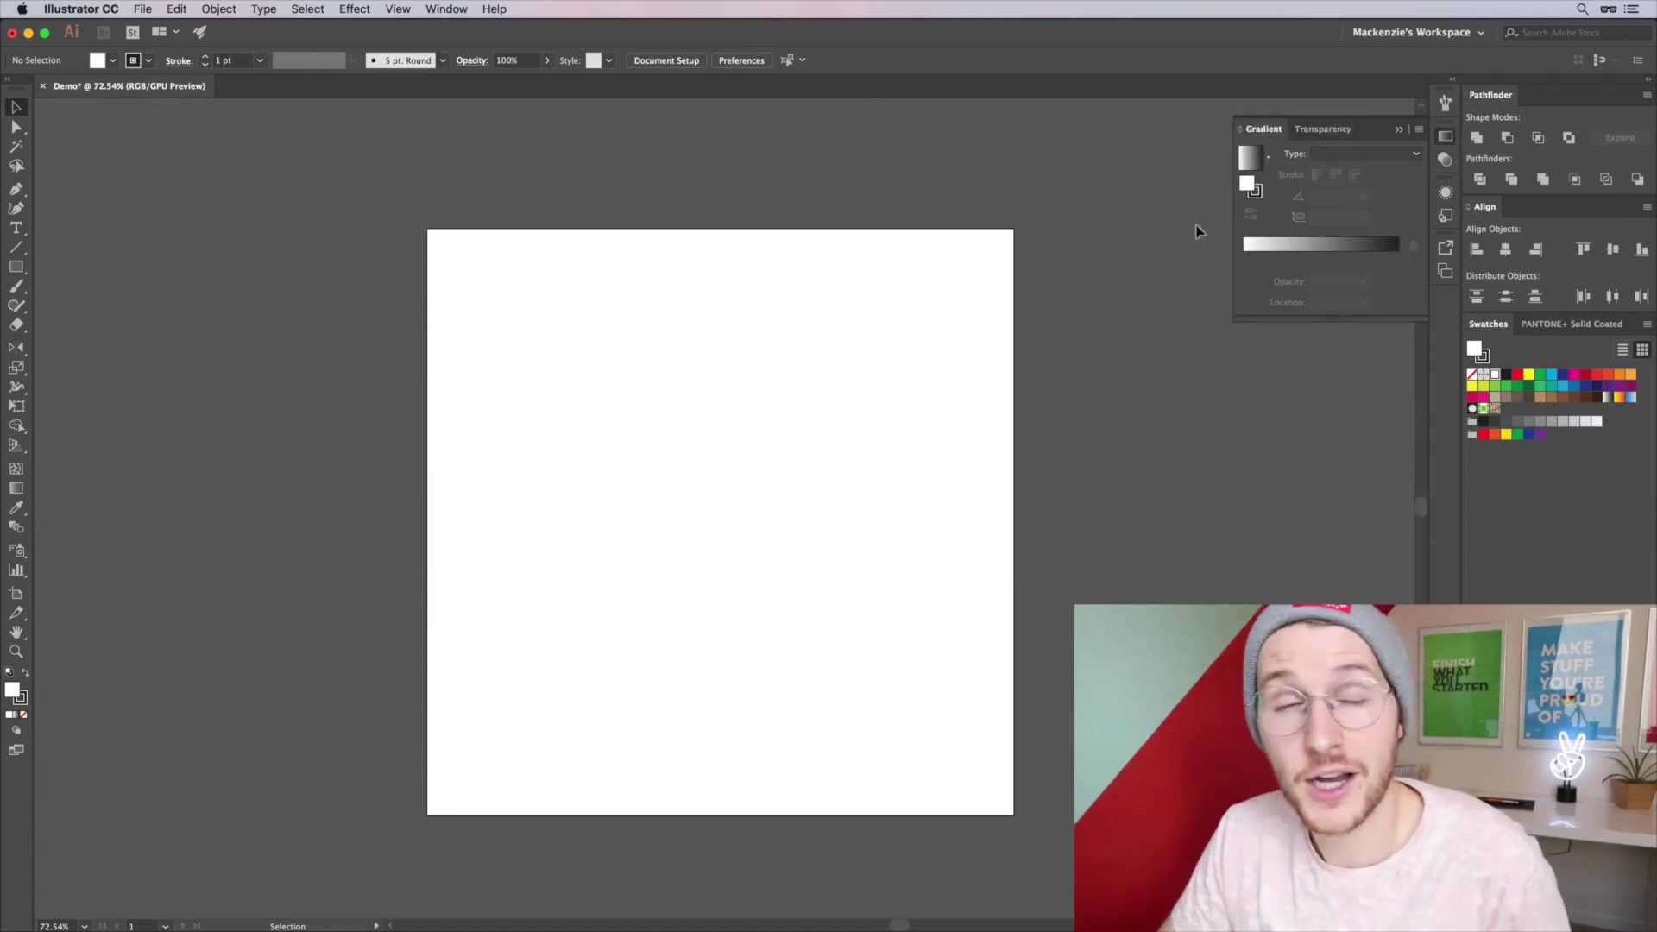
pyautogui.click(1446, 137)
# Close the floating Gradient panel and display Appearance with Graphic Styles
pyautogui.moveTo(1070, 195); pyautogui.dragTo(1044, 183)
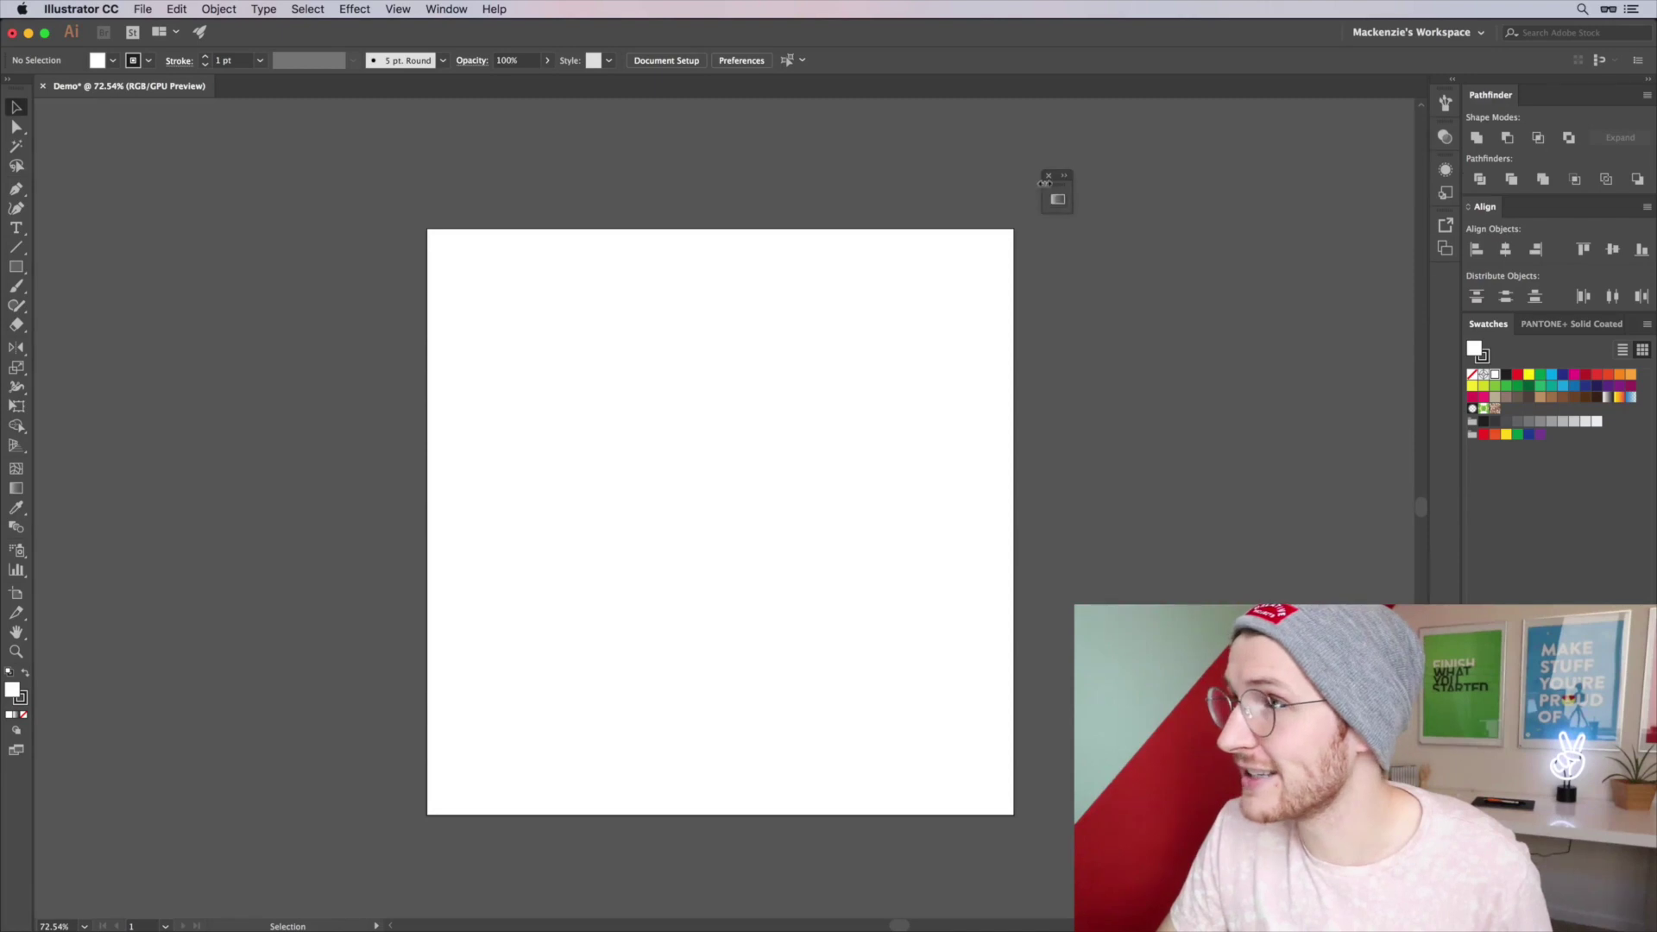
pyautogui.click(1050, 176)
pyautogui.moveTo(1445, 137); pyautogui.dragTo(1124, 190)
pyautogui.click(1445, 137)
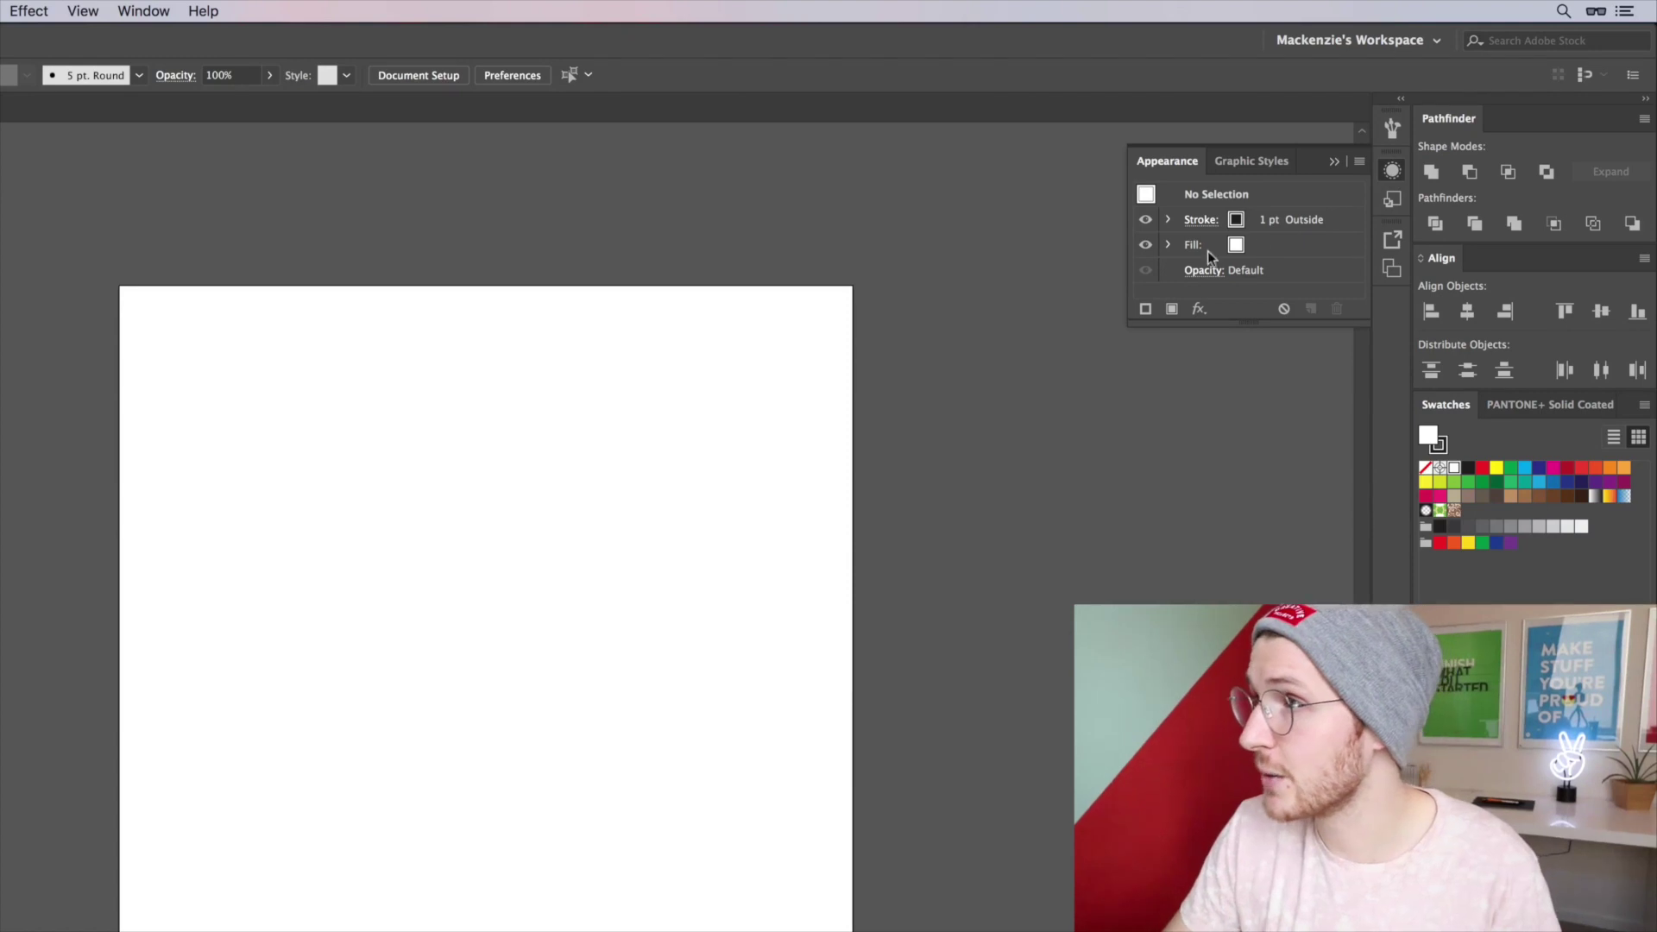
# Expand and collapse the Fill row in Appearance, then switch to the Rectangle tool (M)
pyautogui.click(1169, 245)
pyautogui.click(1170, 245)
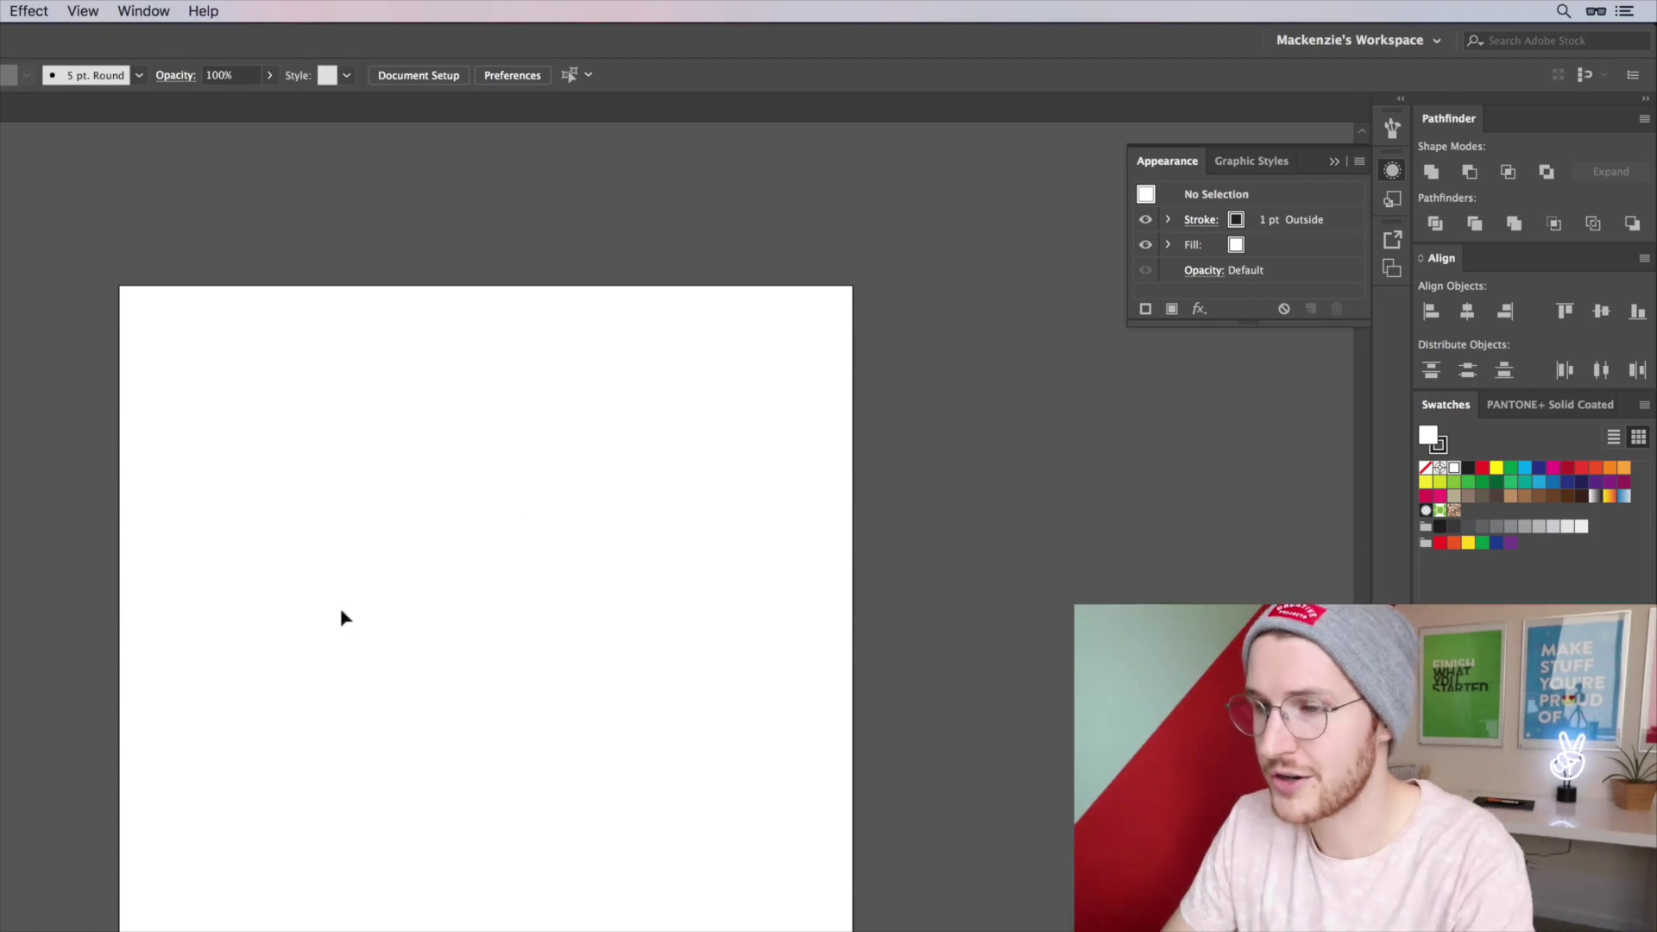
pyautogui.press('m')
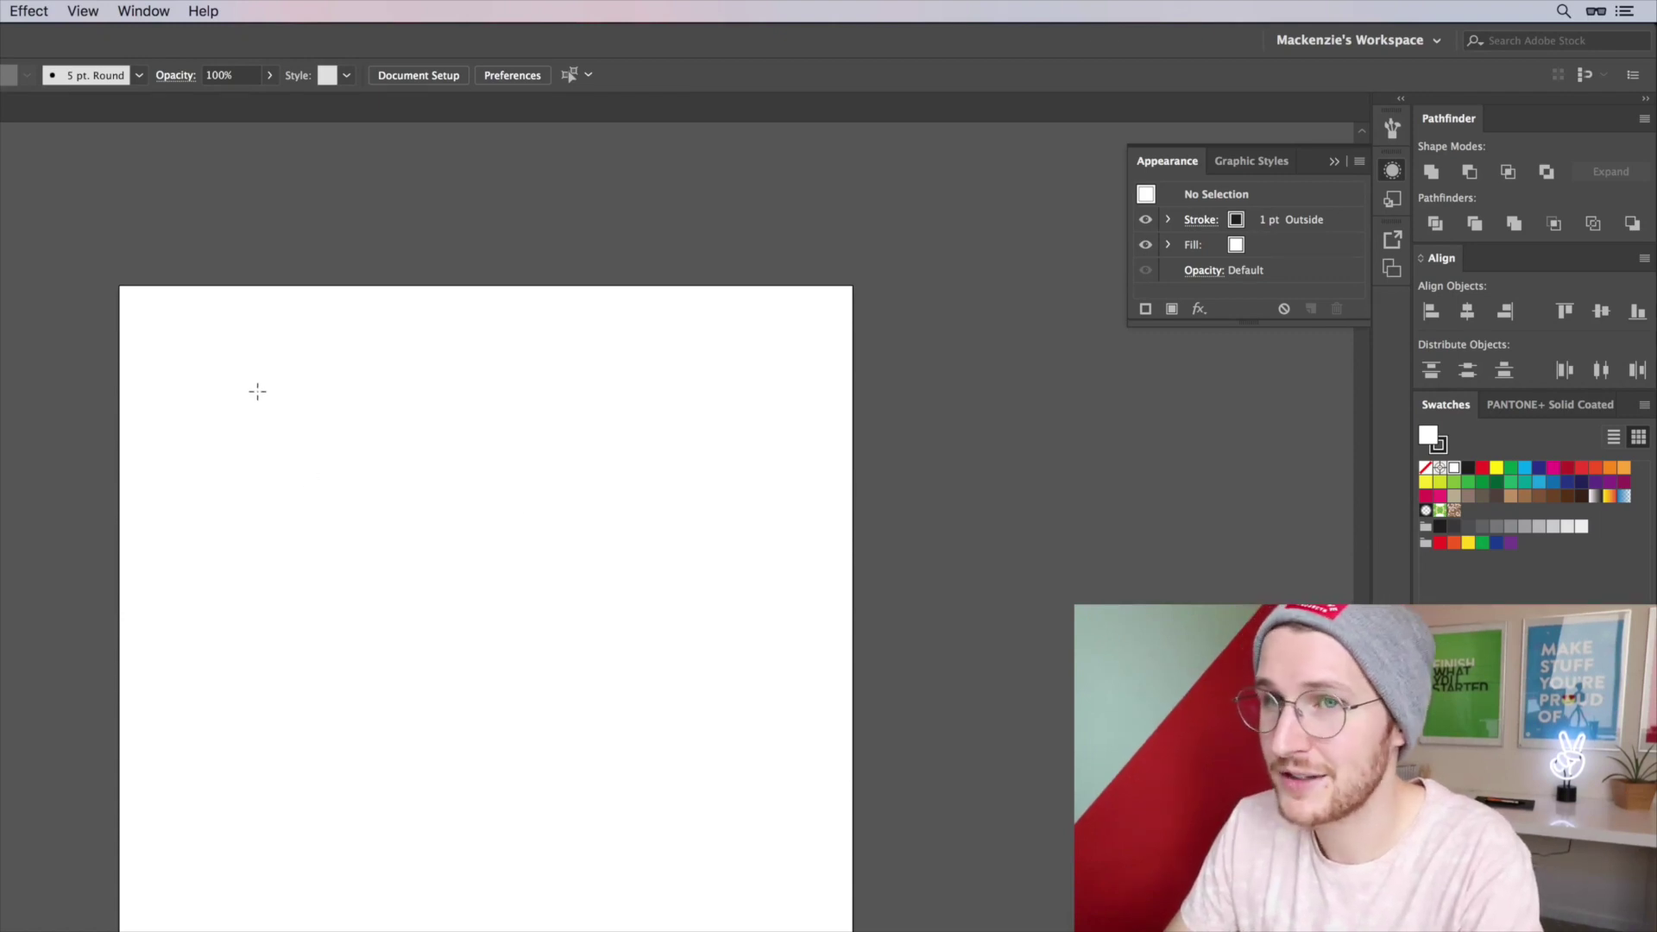
# Draw a rectangle in the artboard's upper left and apply a default Drop Shadow
pyautogui.moveTo(257, 392); pyautogui.dragTo(586, 595)
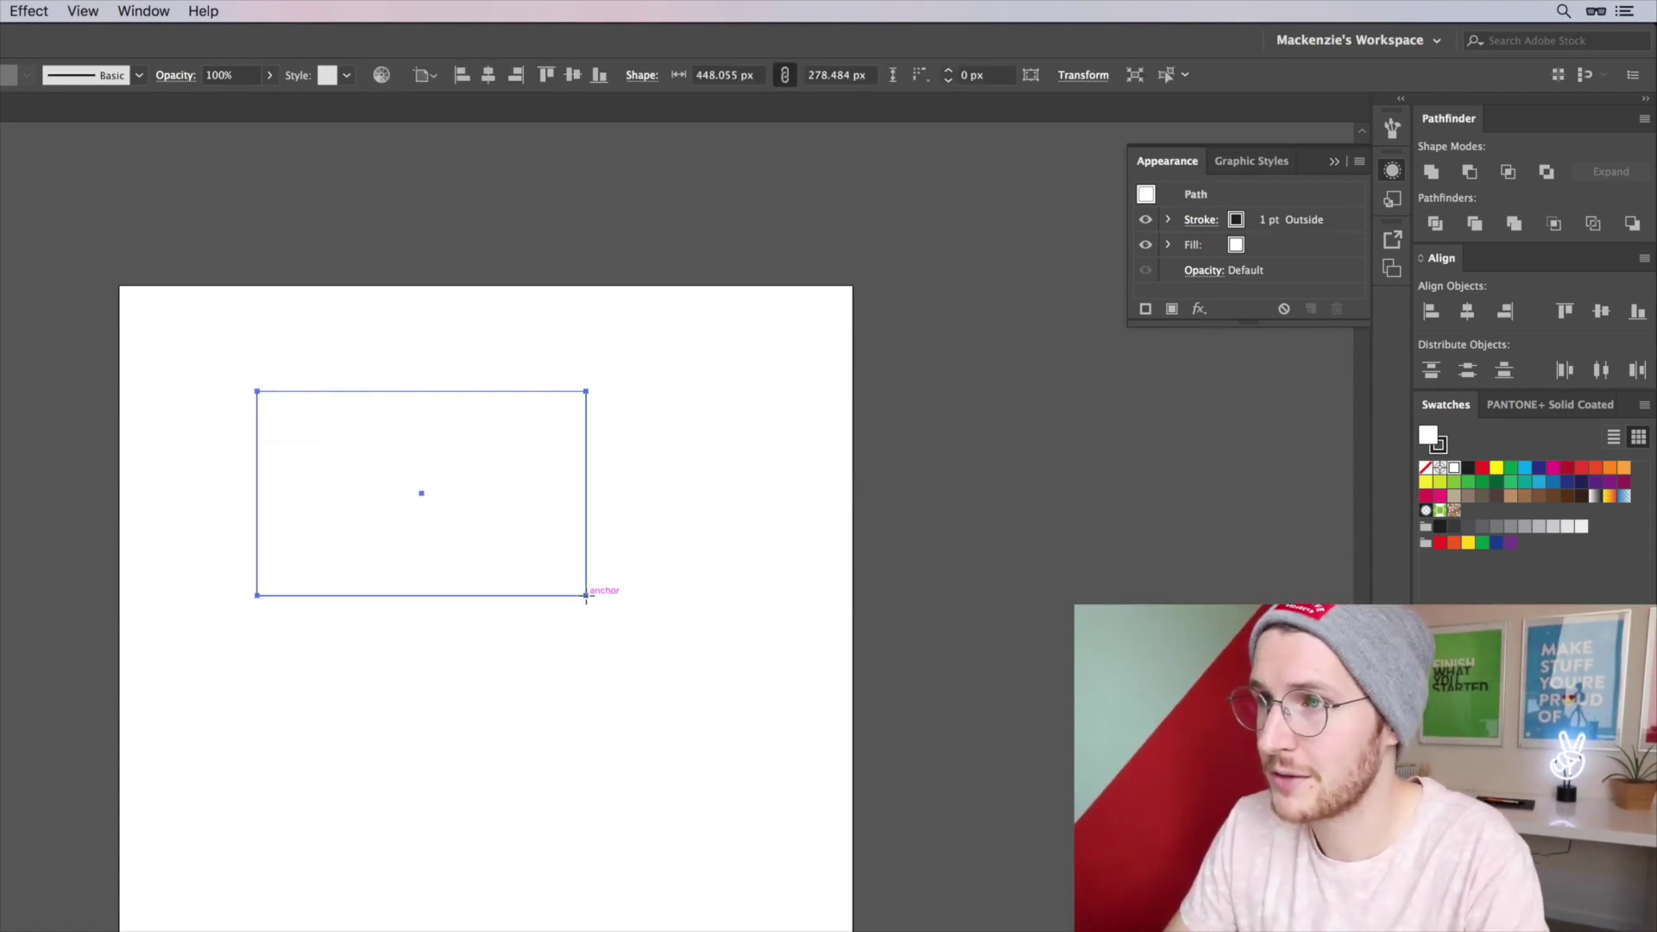
pyautogui.click(29, 11)
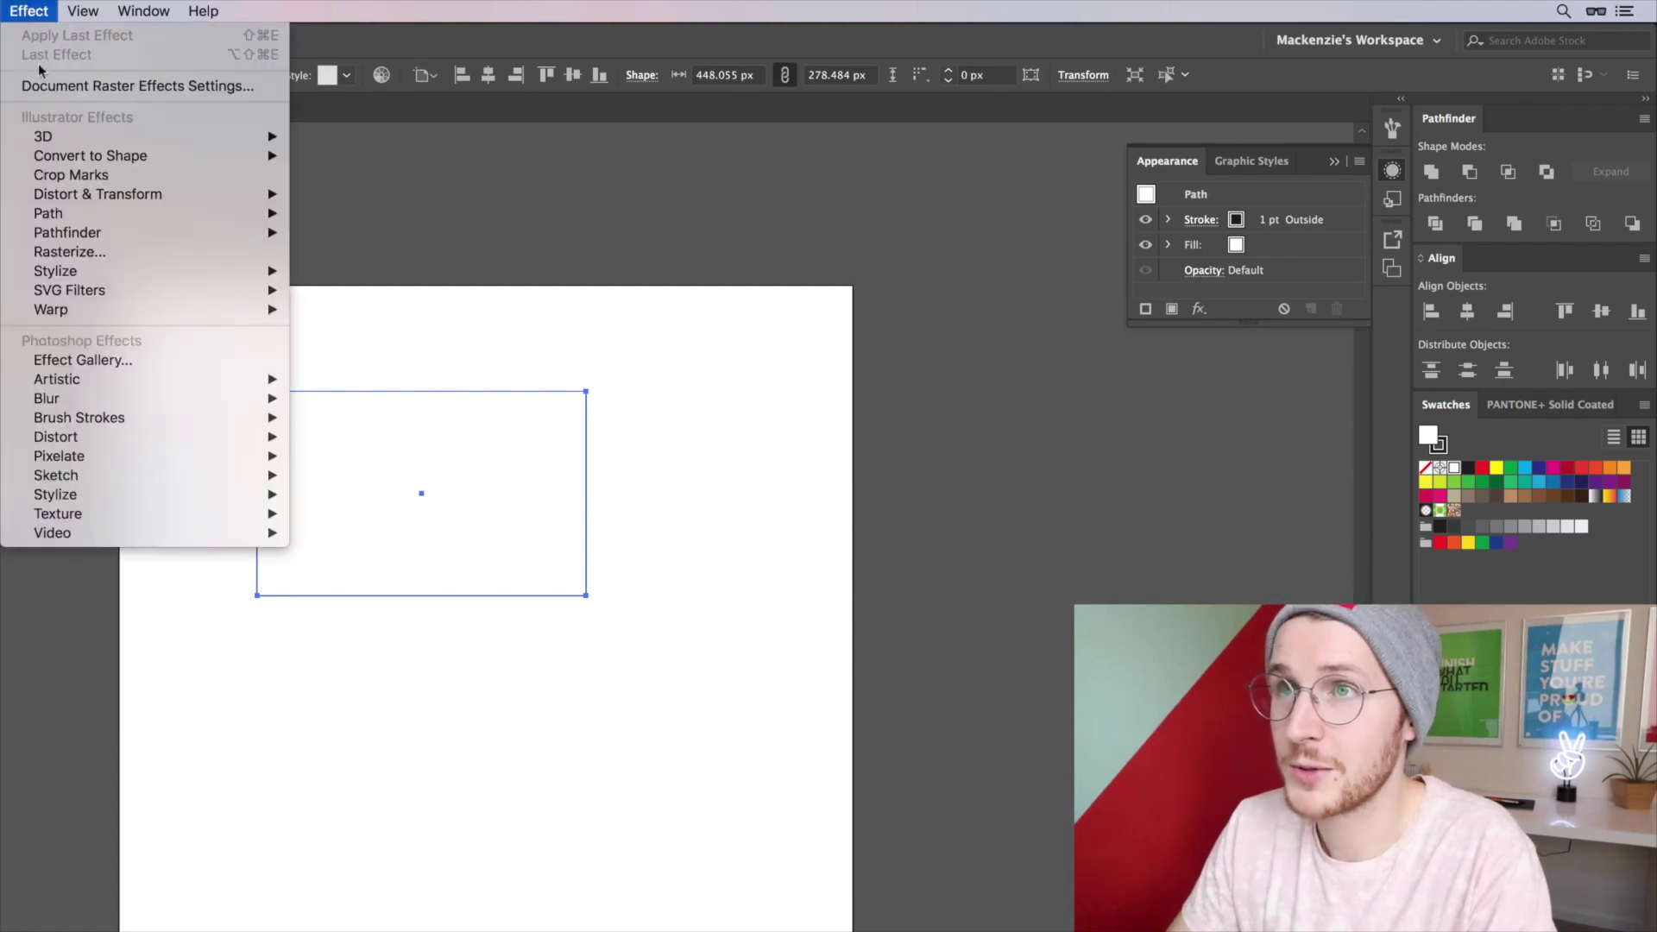
pyautogui.moveTo(276, 271)
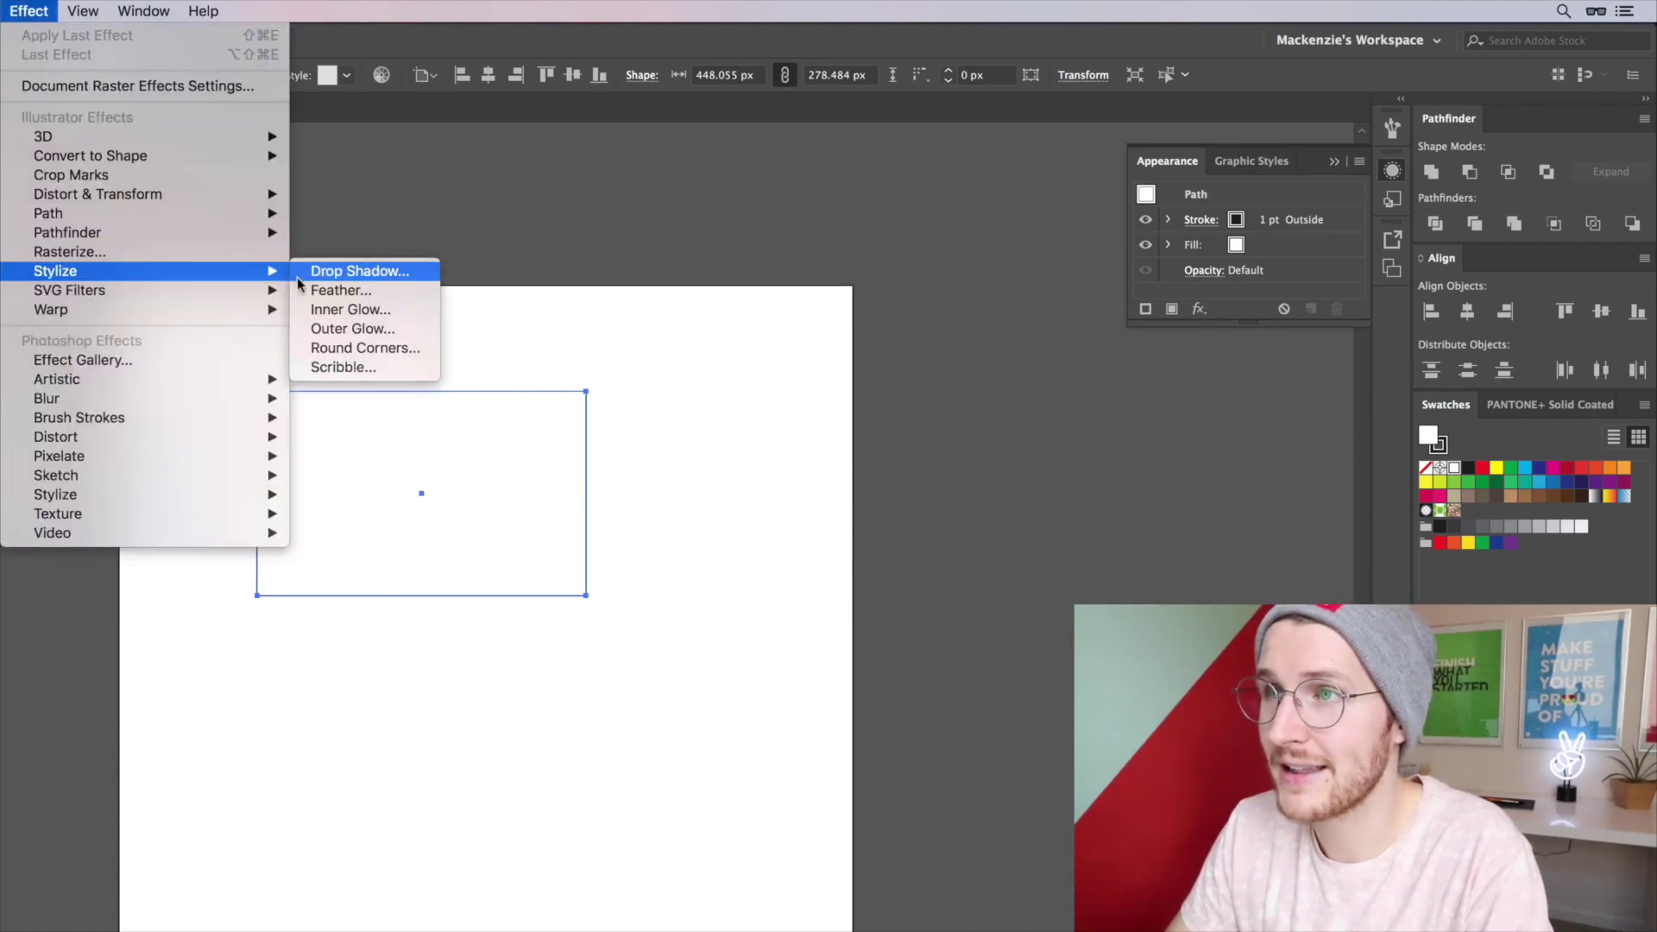
pyautogui.click(331, 272)
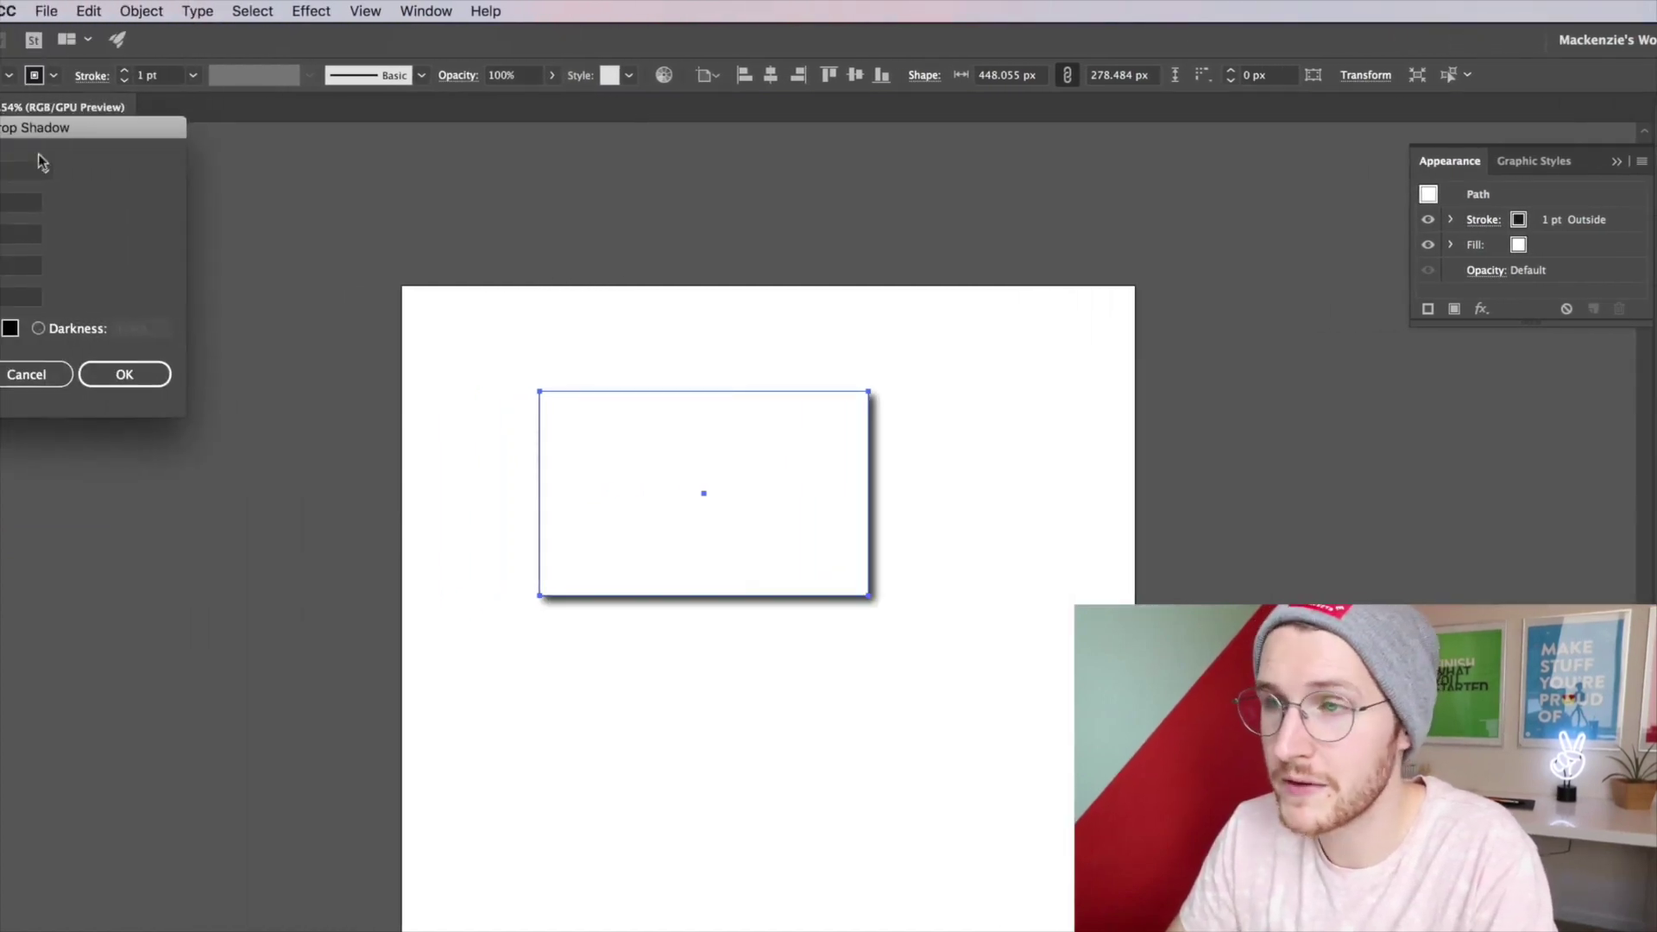
pyautogui.moveTo(38, 128); pyautogui.dragTo(259, 293)
pyautogui.click(395, 549)
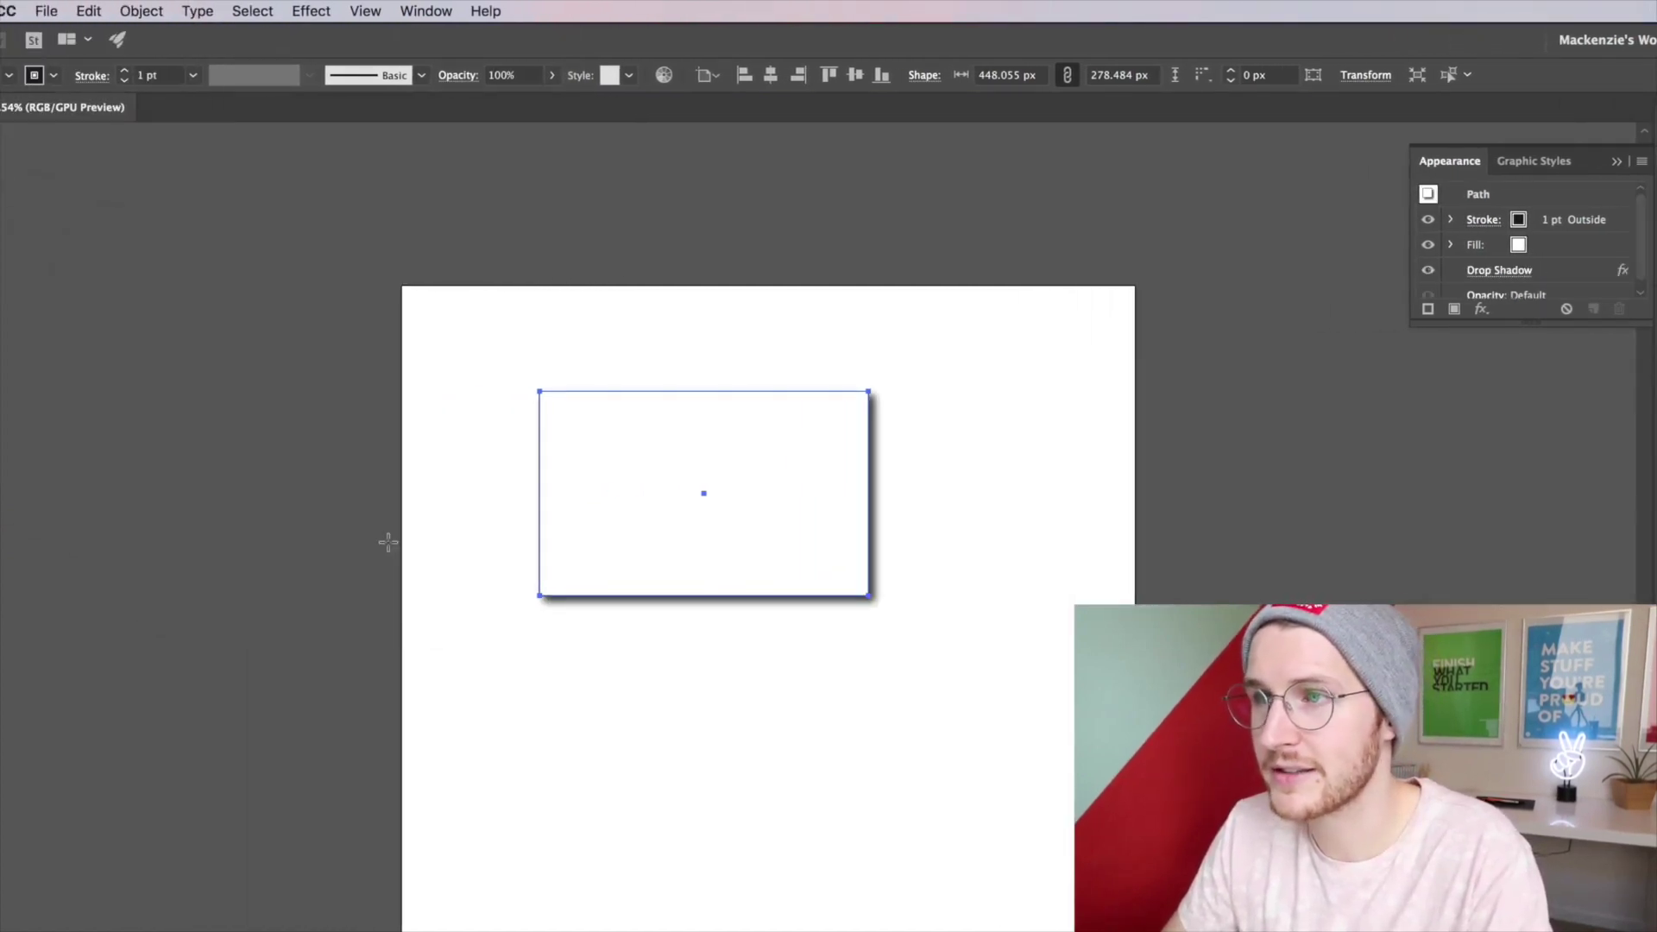
# Reselect the rectangle to view the shadow and pick Drop Shadow in Appearance
pyautogui.click(906, 665)
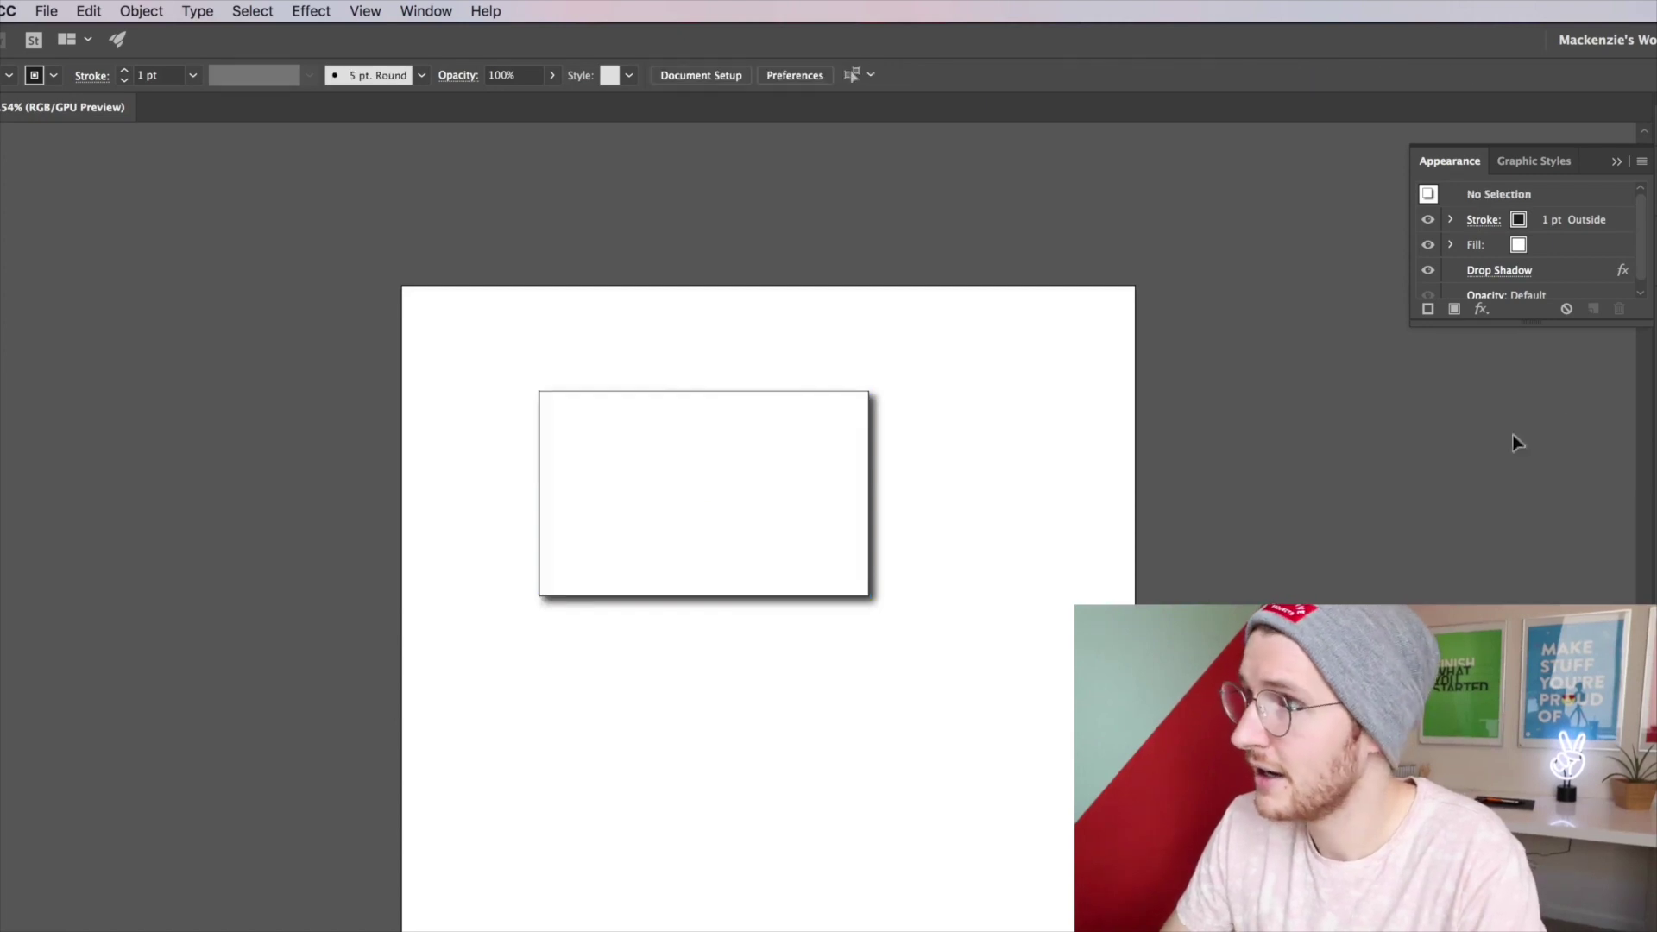
pyautogui.click(811, 514)
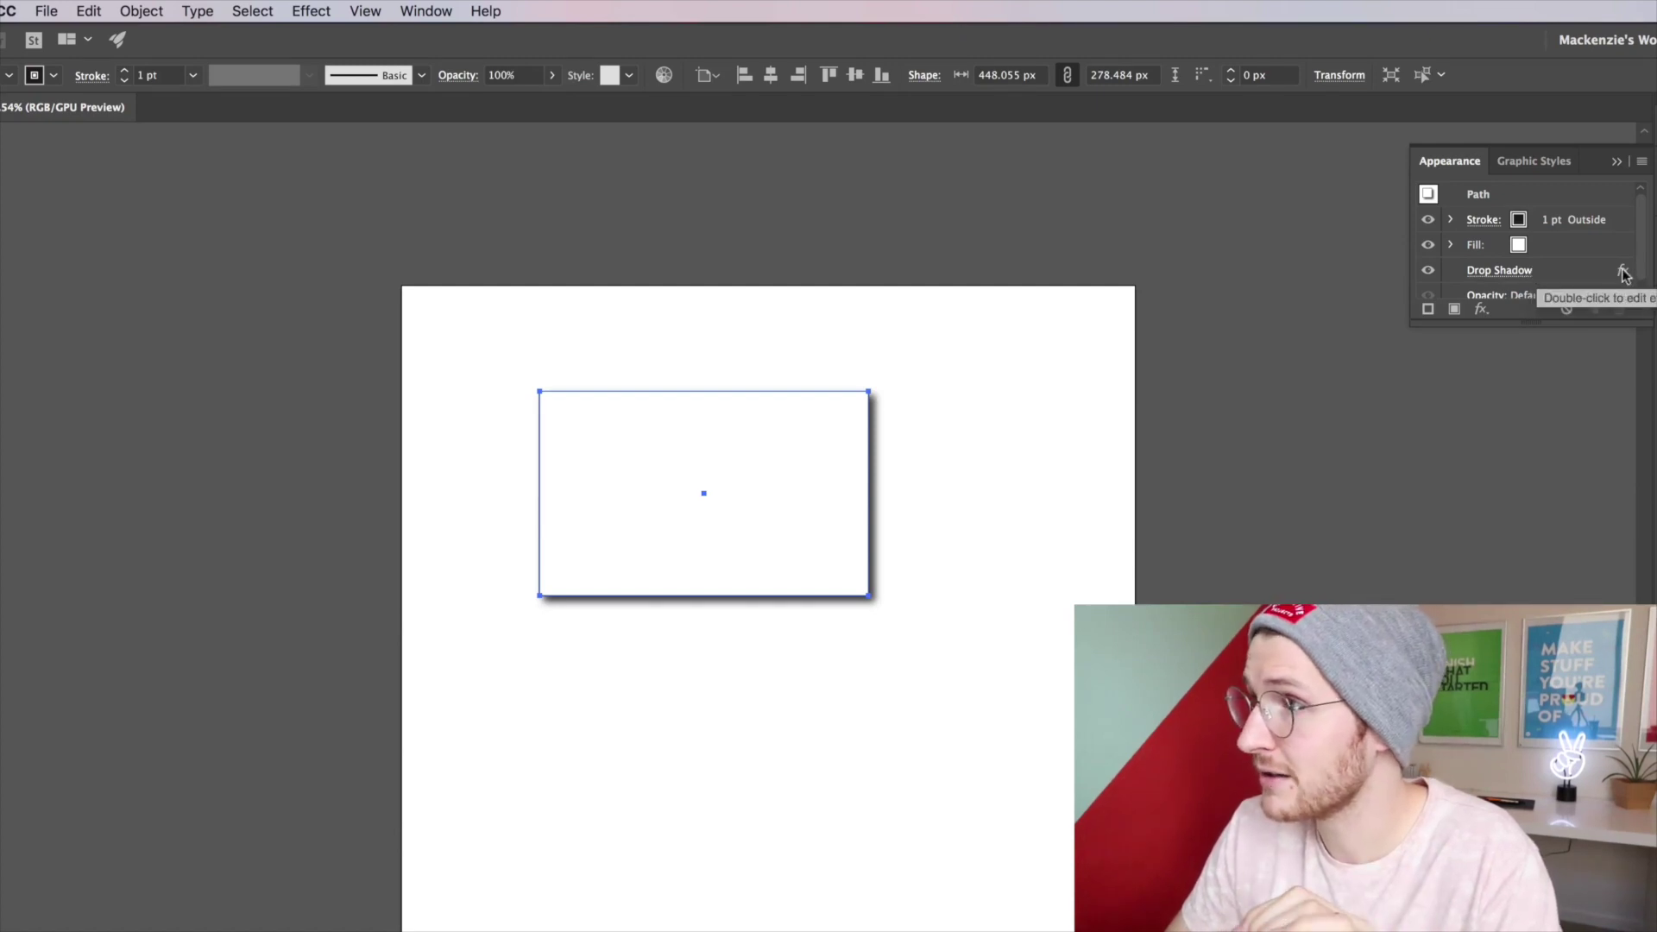
pyautogui.click(1594, 274)
# Edit the drop shadow with preview on: X offset 70 px, blur 40 px
pyautogui.click(1595, 274)
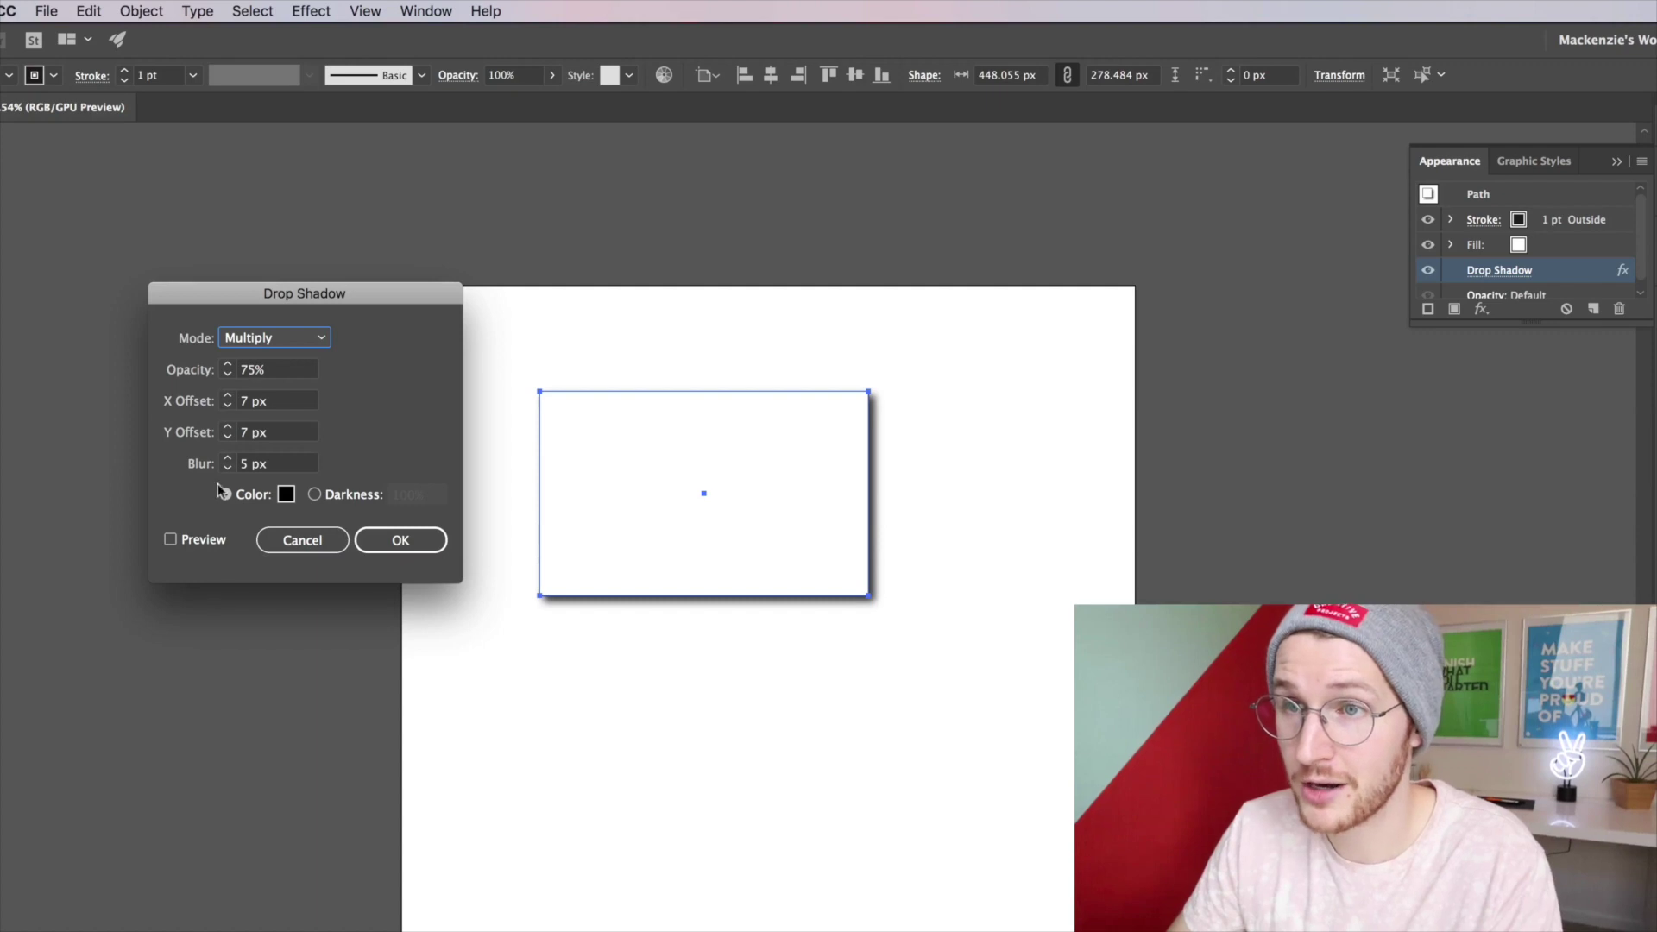
pyautogui.click(170, 539)
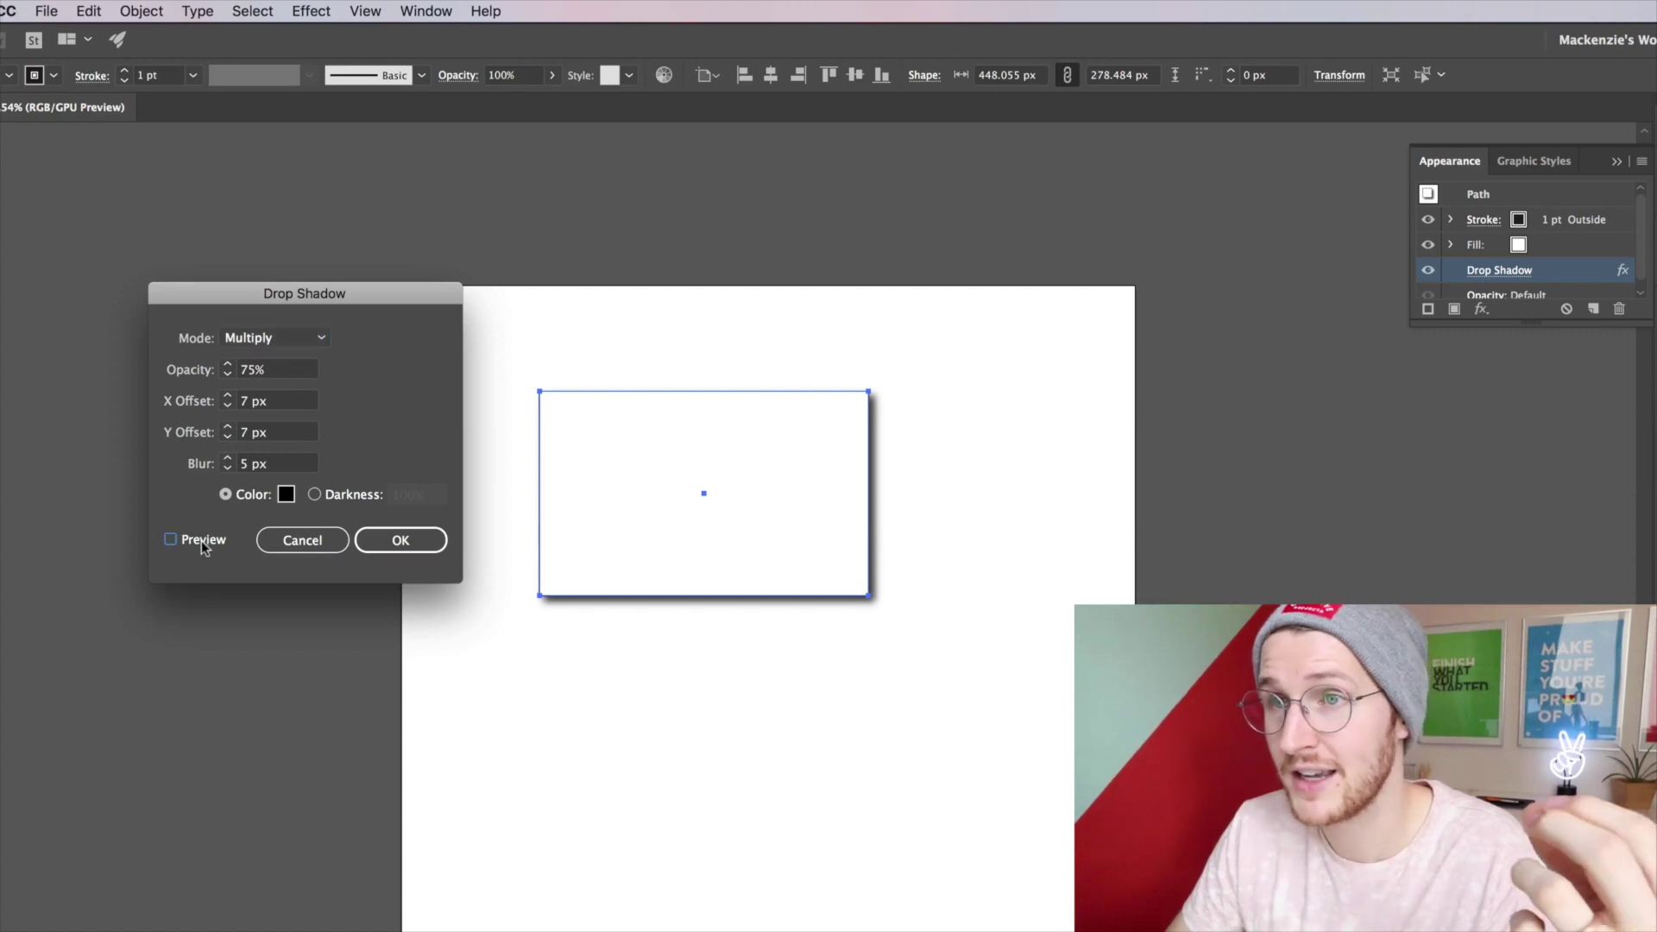
pyautogui.click(230, 398)
pyautogui.moveTo(229, 396); pyautogui.dragTo(230, 436)
pyautogui.click(230, 436)
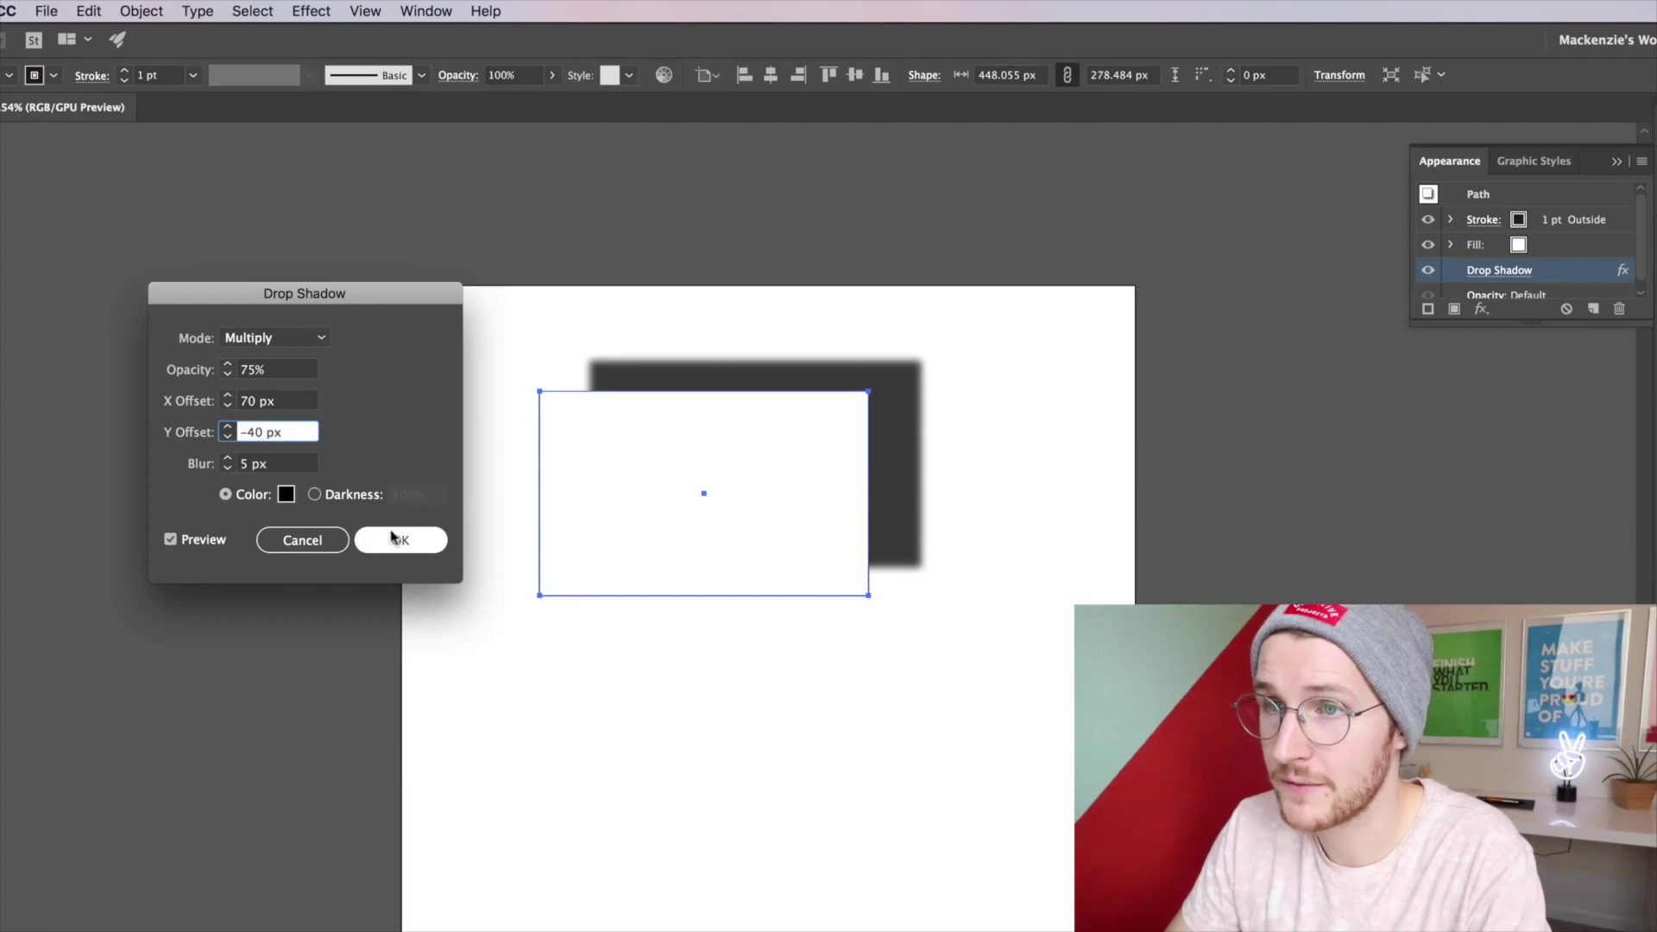
pyautogui.click(228, 458)
pyautogui.moveTo(228, 459); pyautogui.dragTo(230, 462)
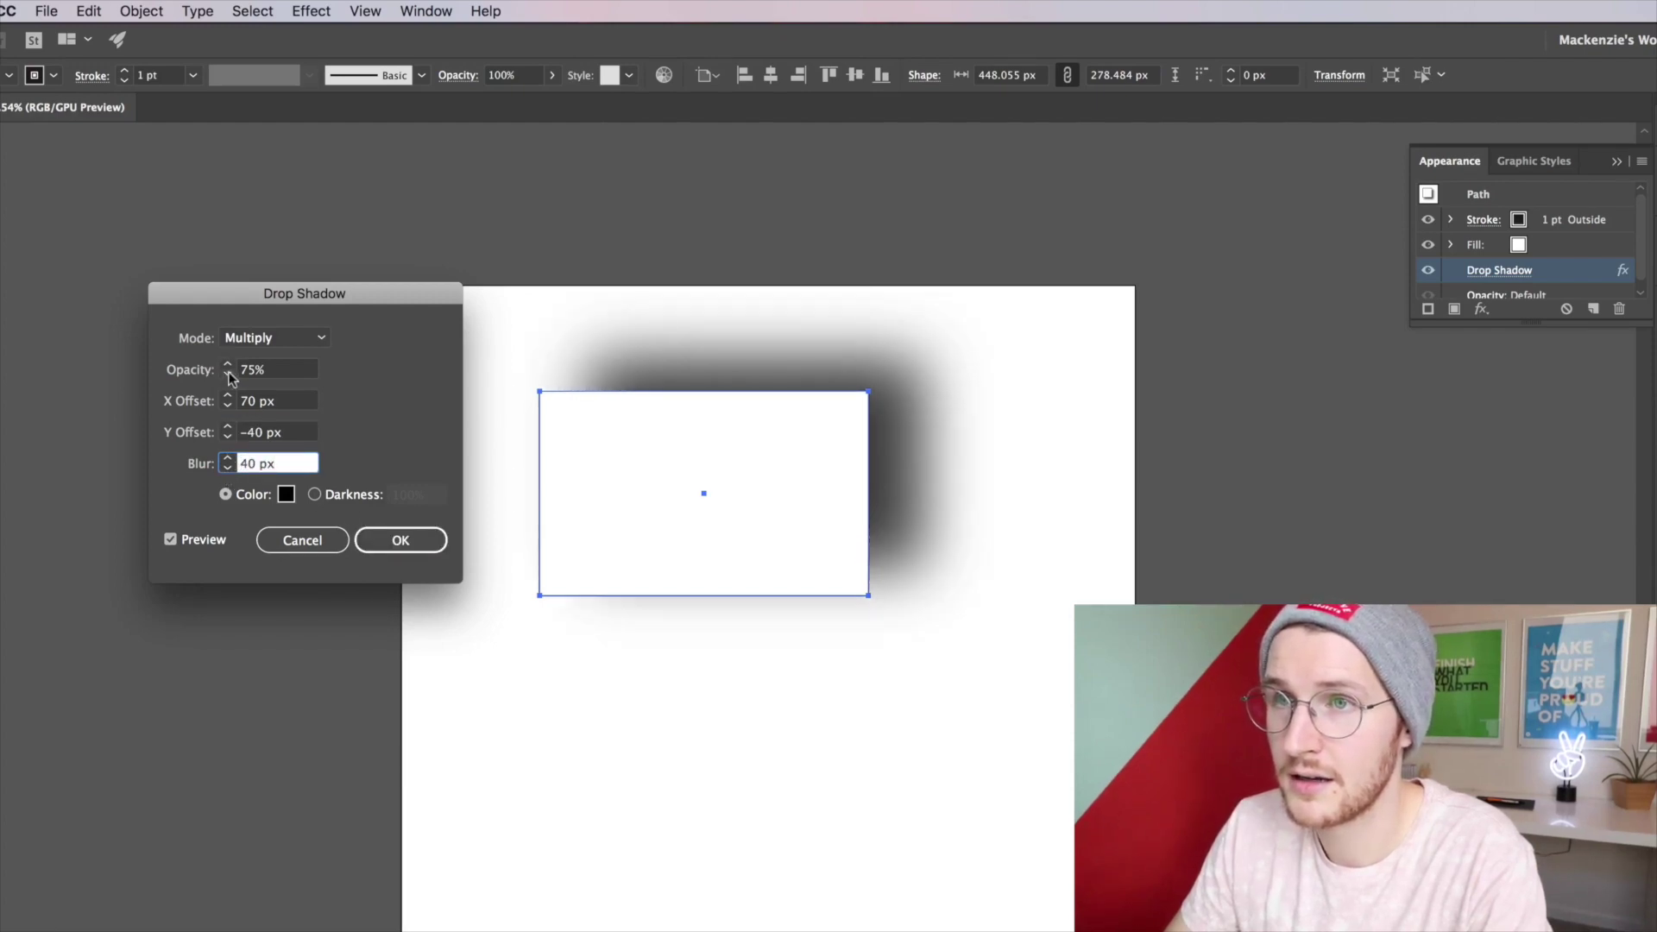
pyautogui.moveTo(229, 375); pyautogui.dragTo(230, 375)
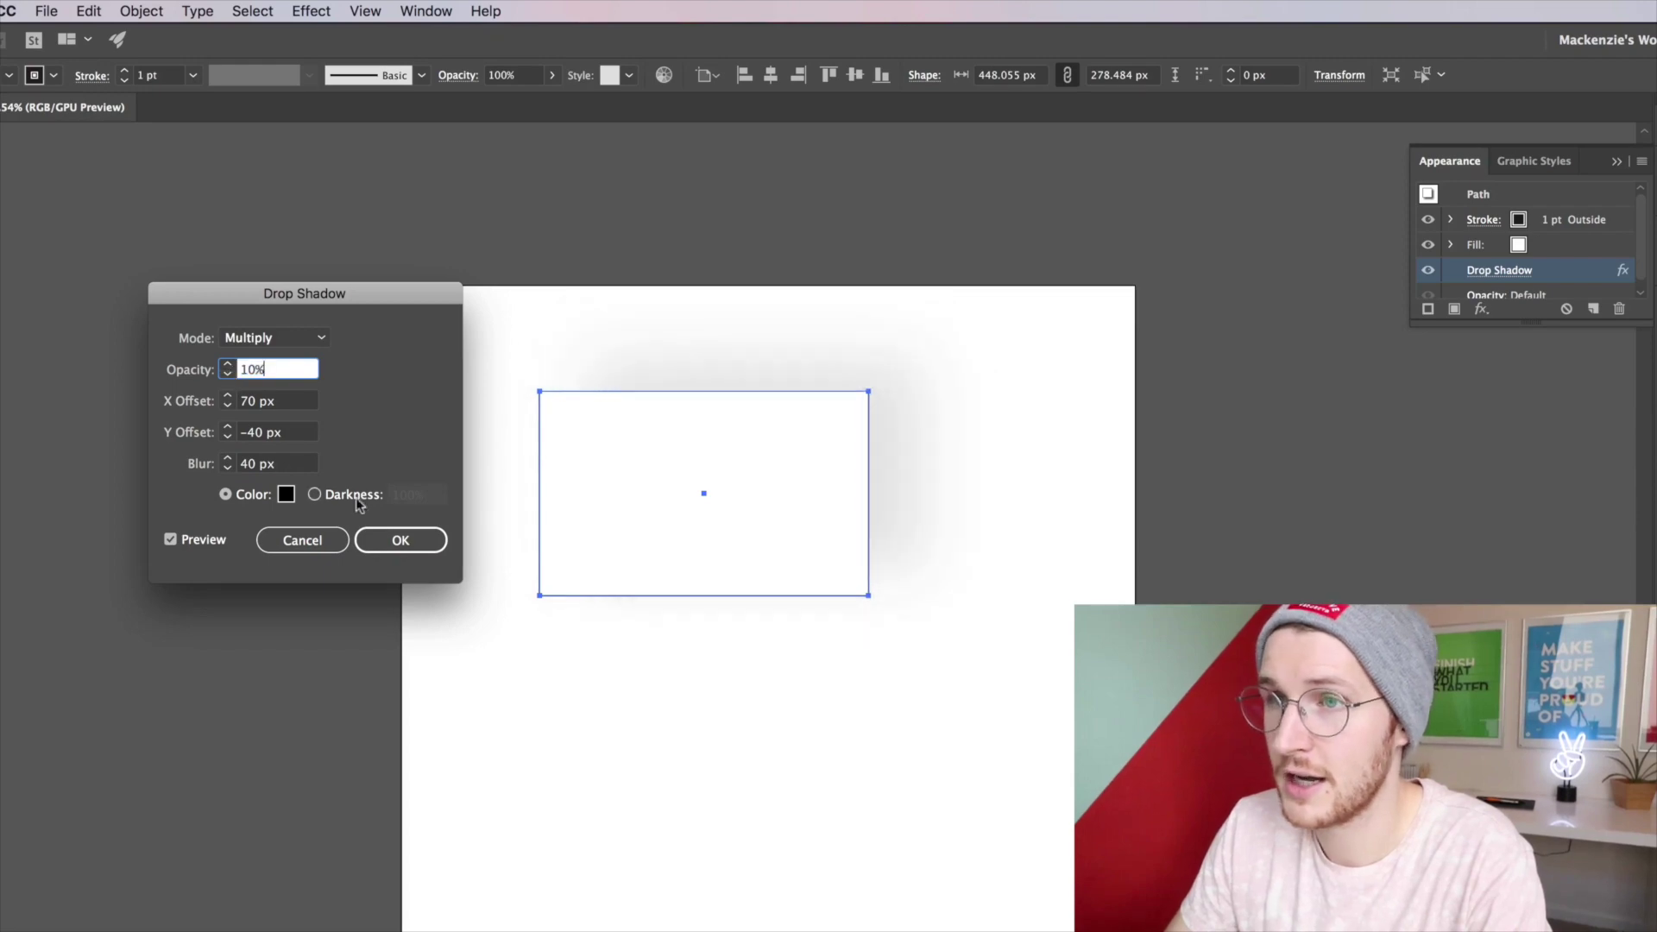
pyautogui.click(401, 540)
# Move the rectangle lower on the artboard
pyautogui.click(867, 902)
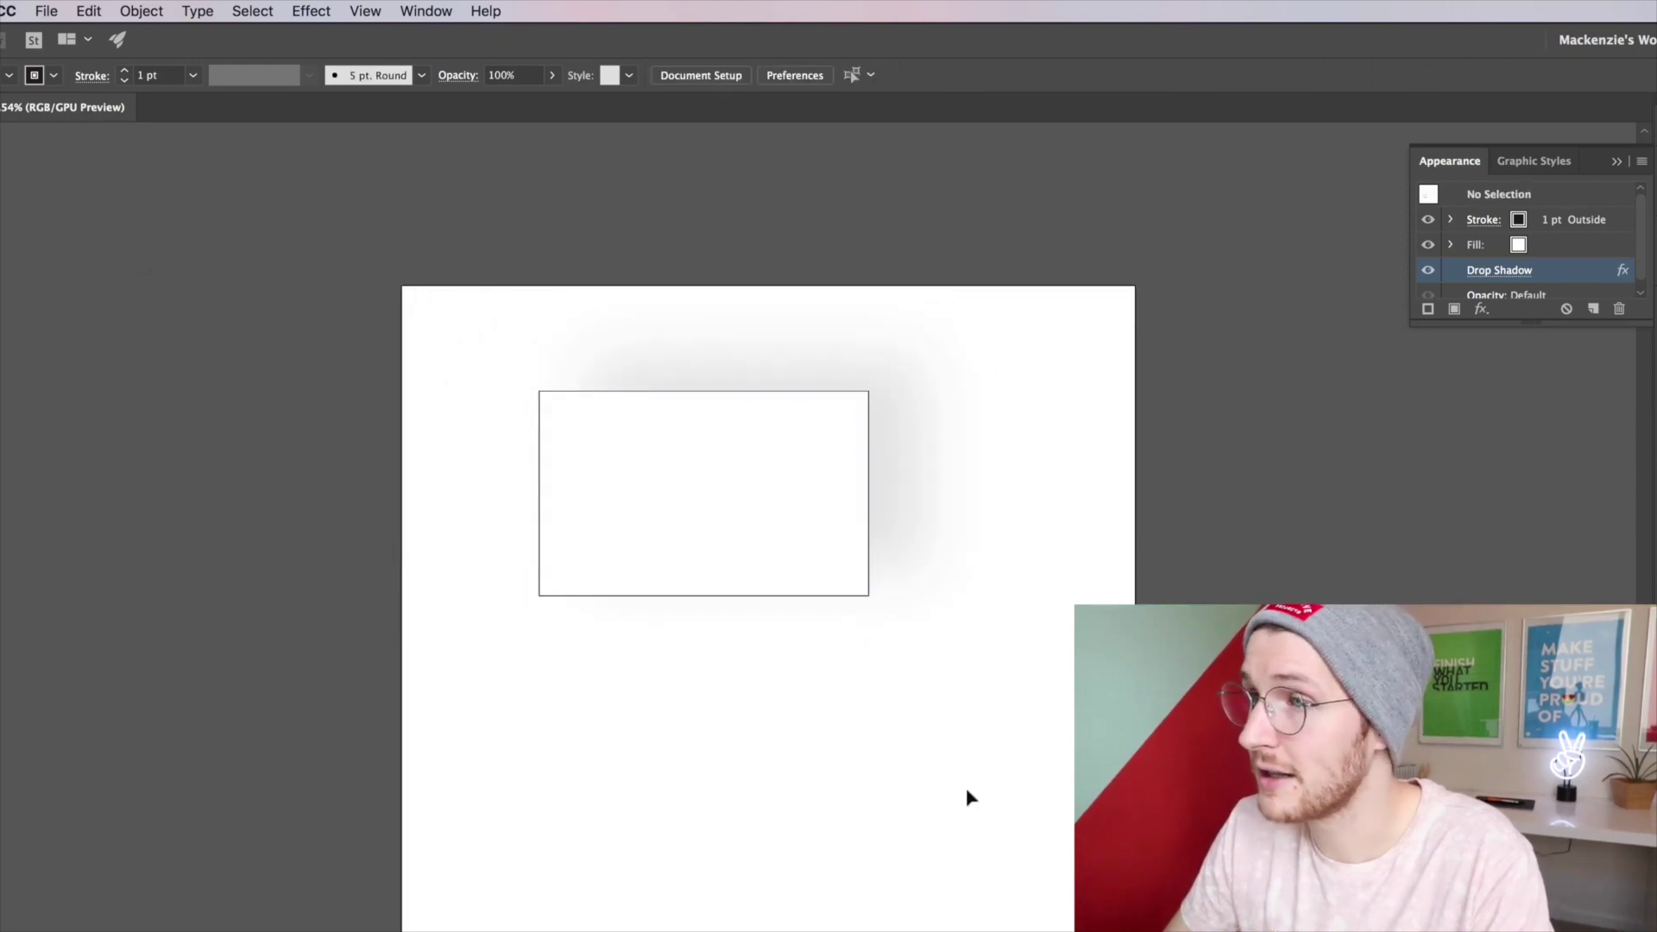
pyautogui.click(743, 462)
pyautogui.moveTo(743, 463); pyautogui.dragTo(777, 521)
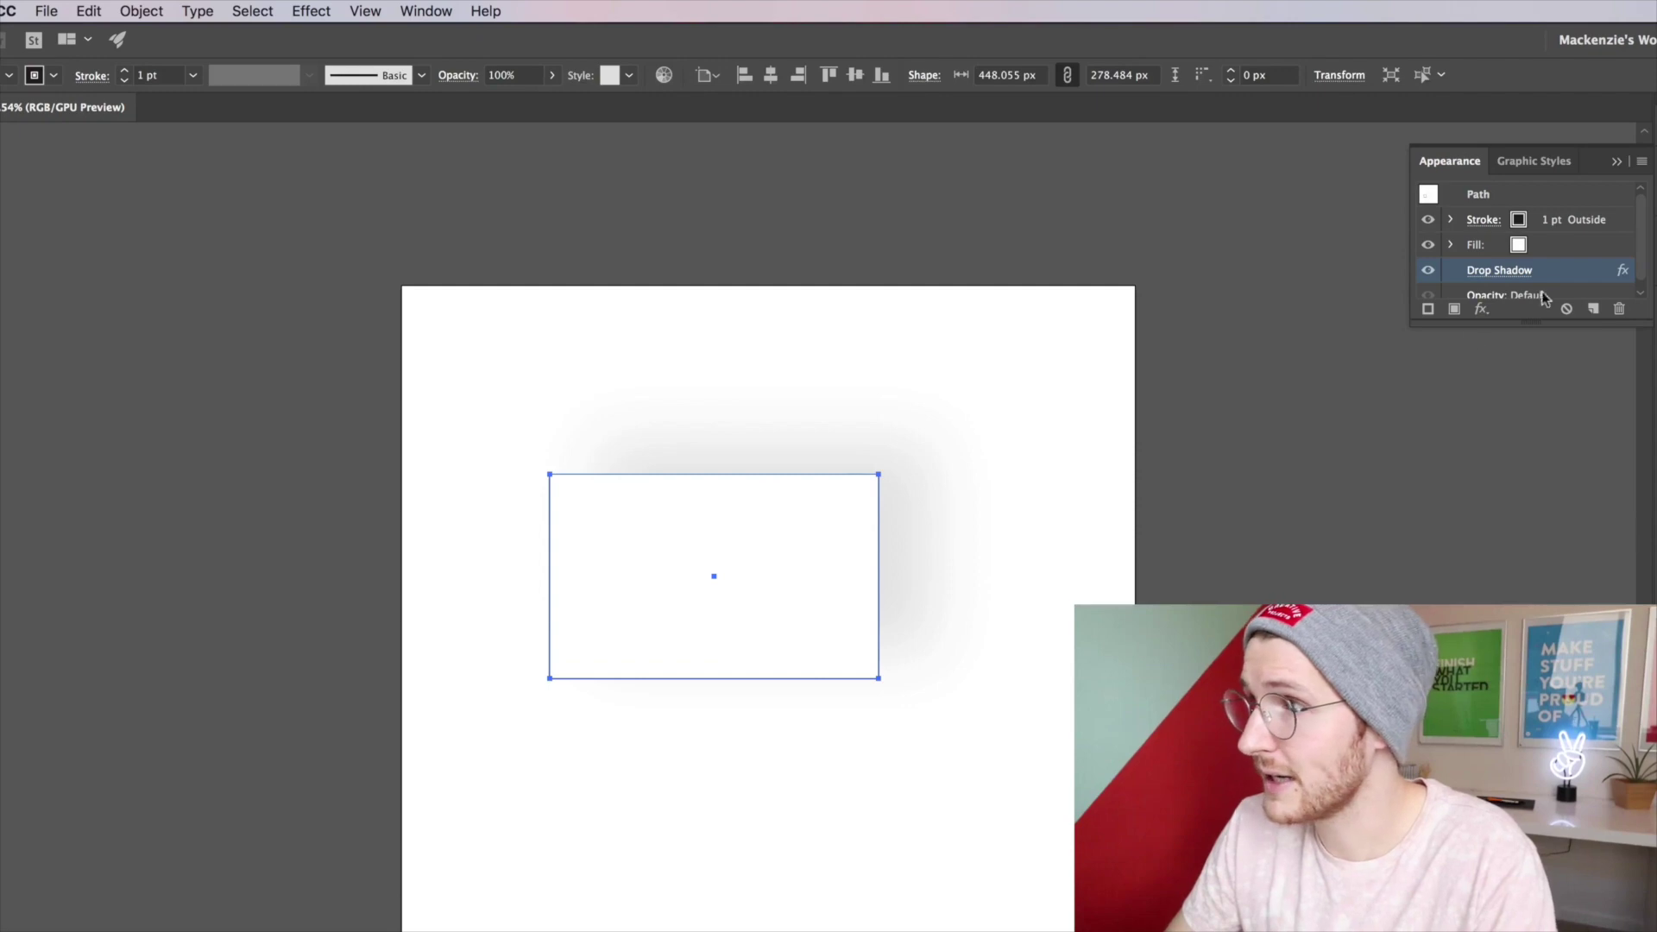
# Delete the Drop Shadow effect from the rectangle in Appearance
pyautogui.click(1618, 310)
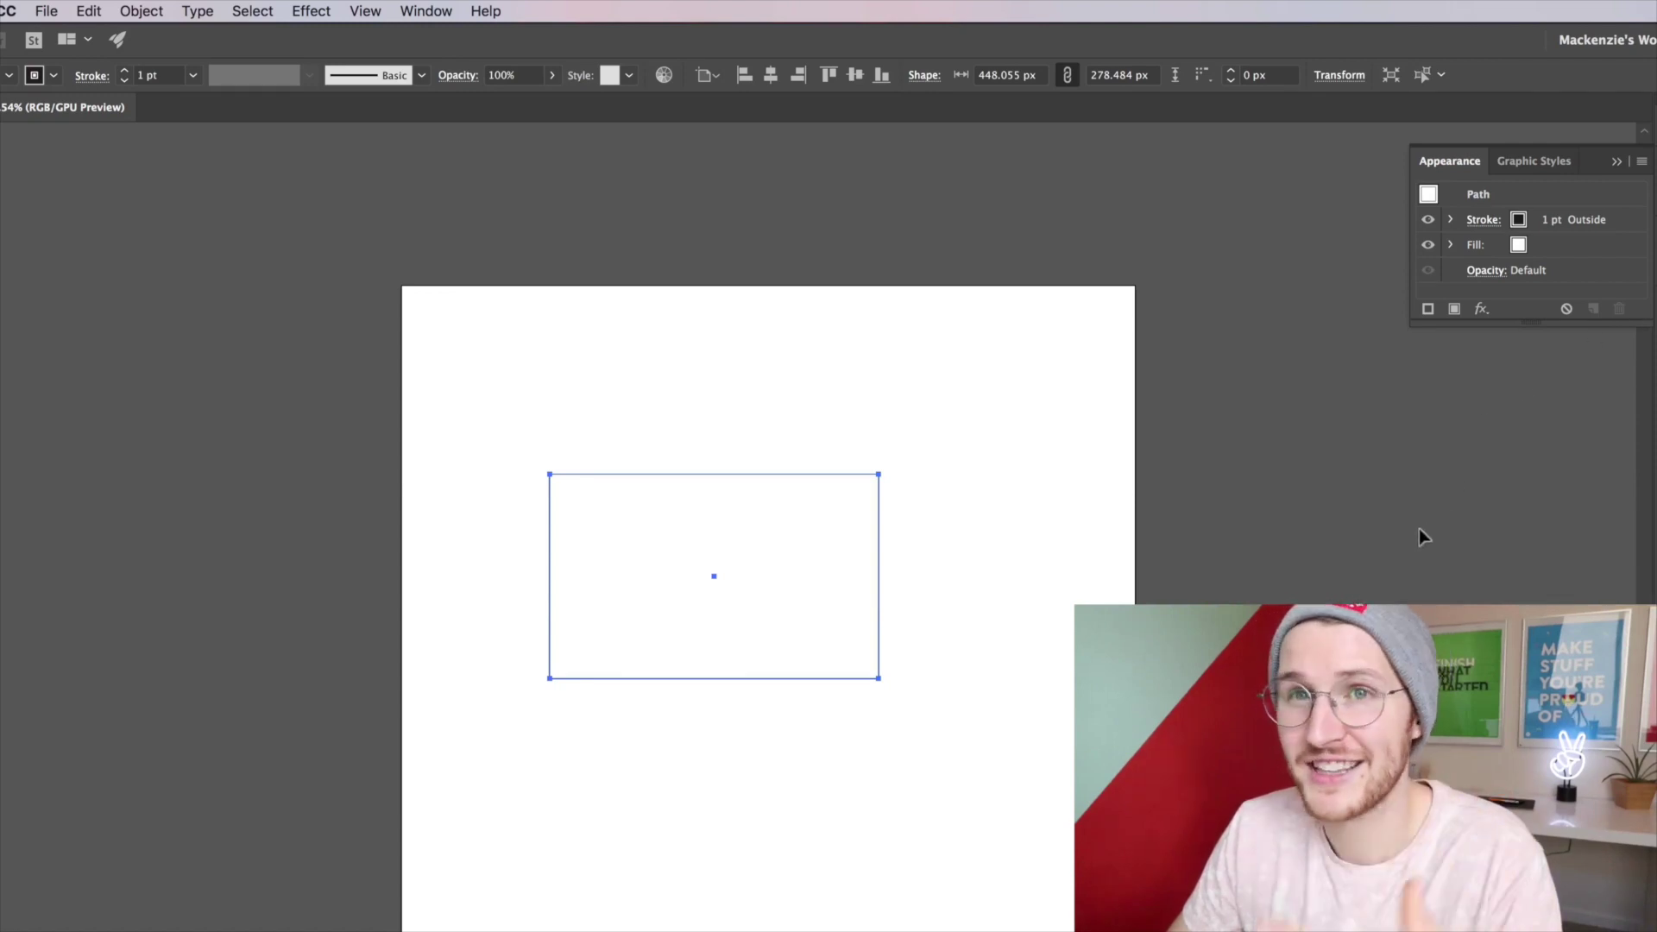
pyautogui.click(939, 535)
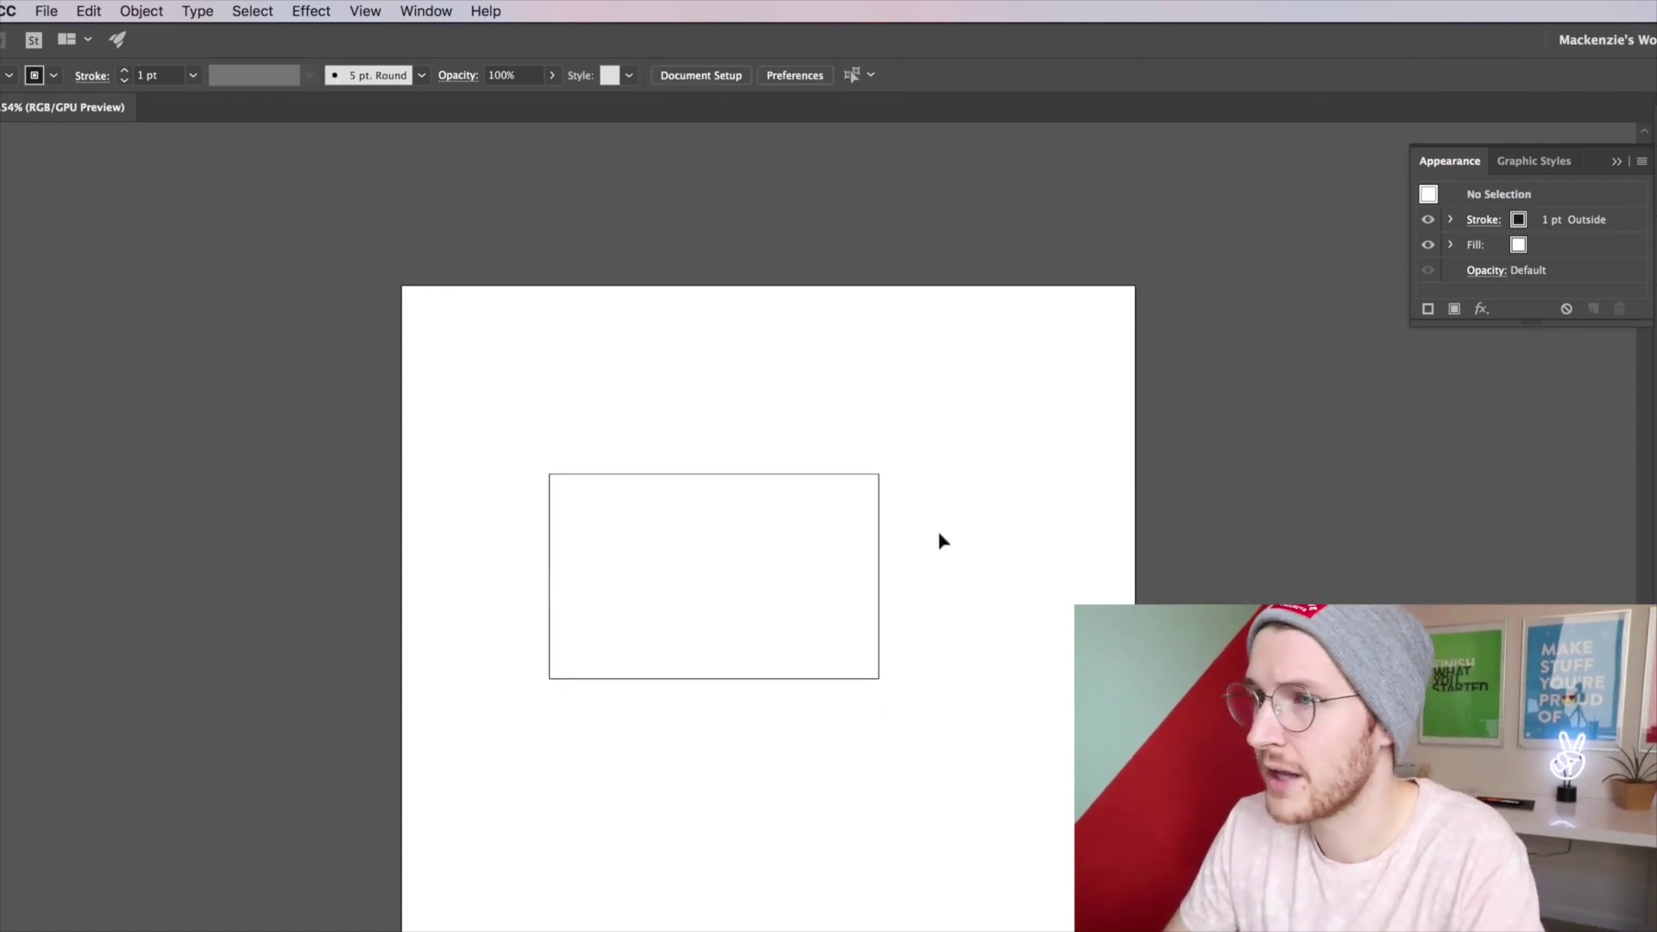
pyautogui.click(796, 541)
# Deselect everything and drag the Graphic Styles panel out of the side dock
pyautogui.press('Delete')
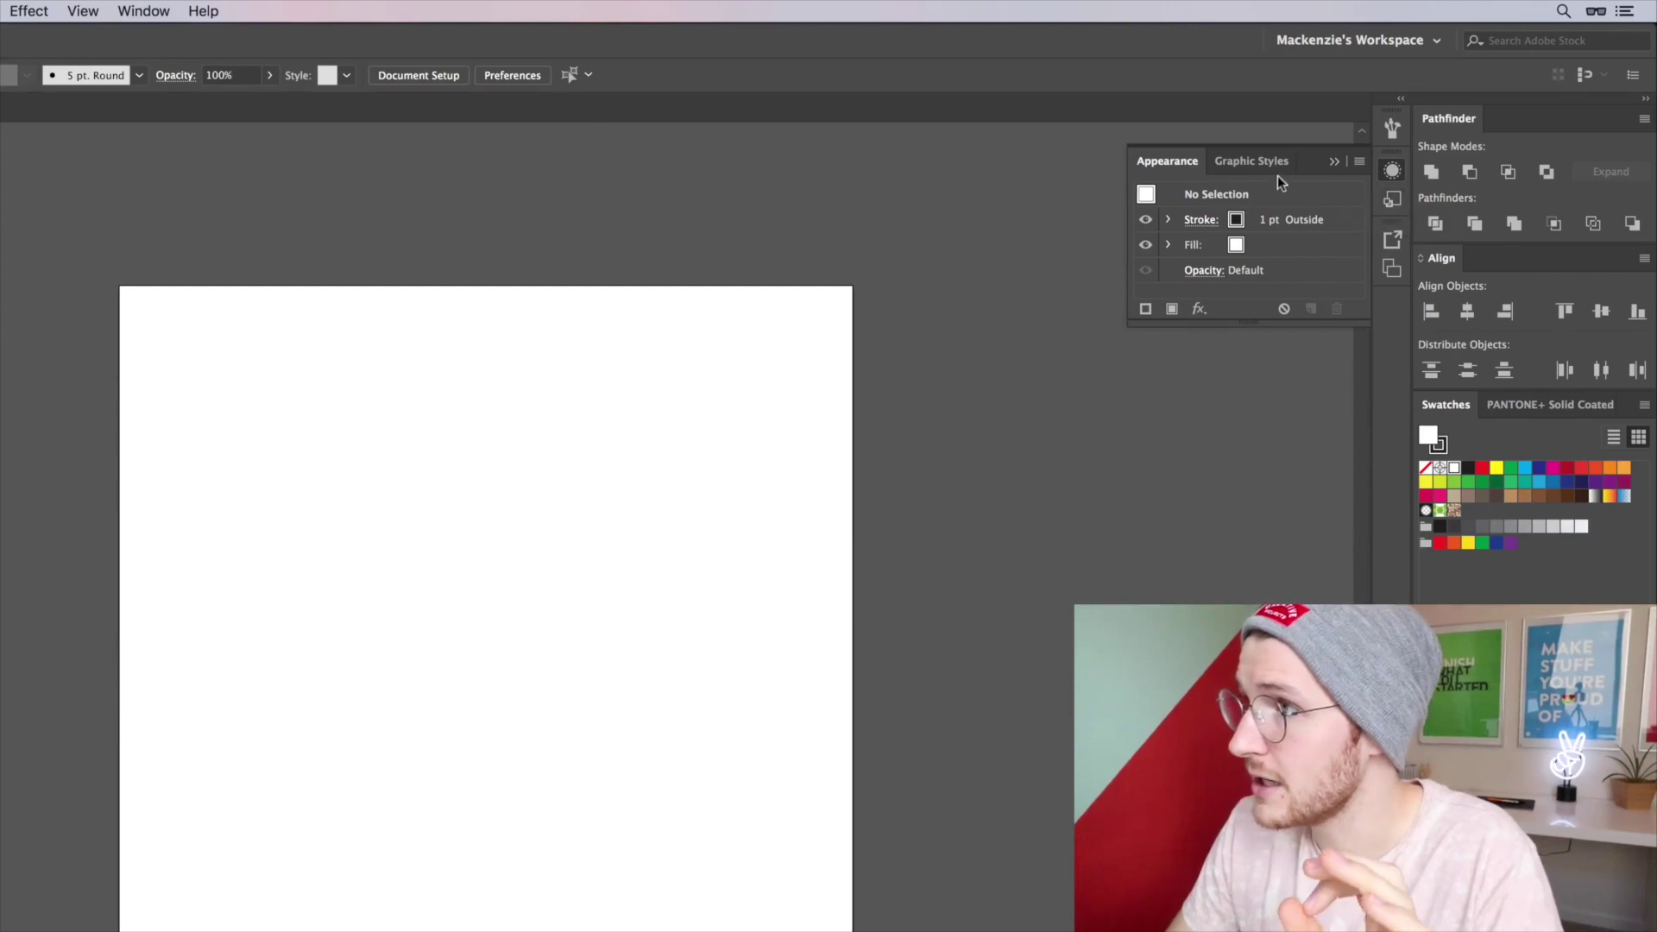
pyautogui.click(1397, 204)
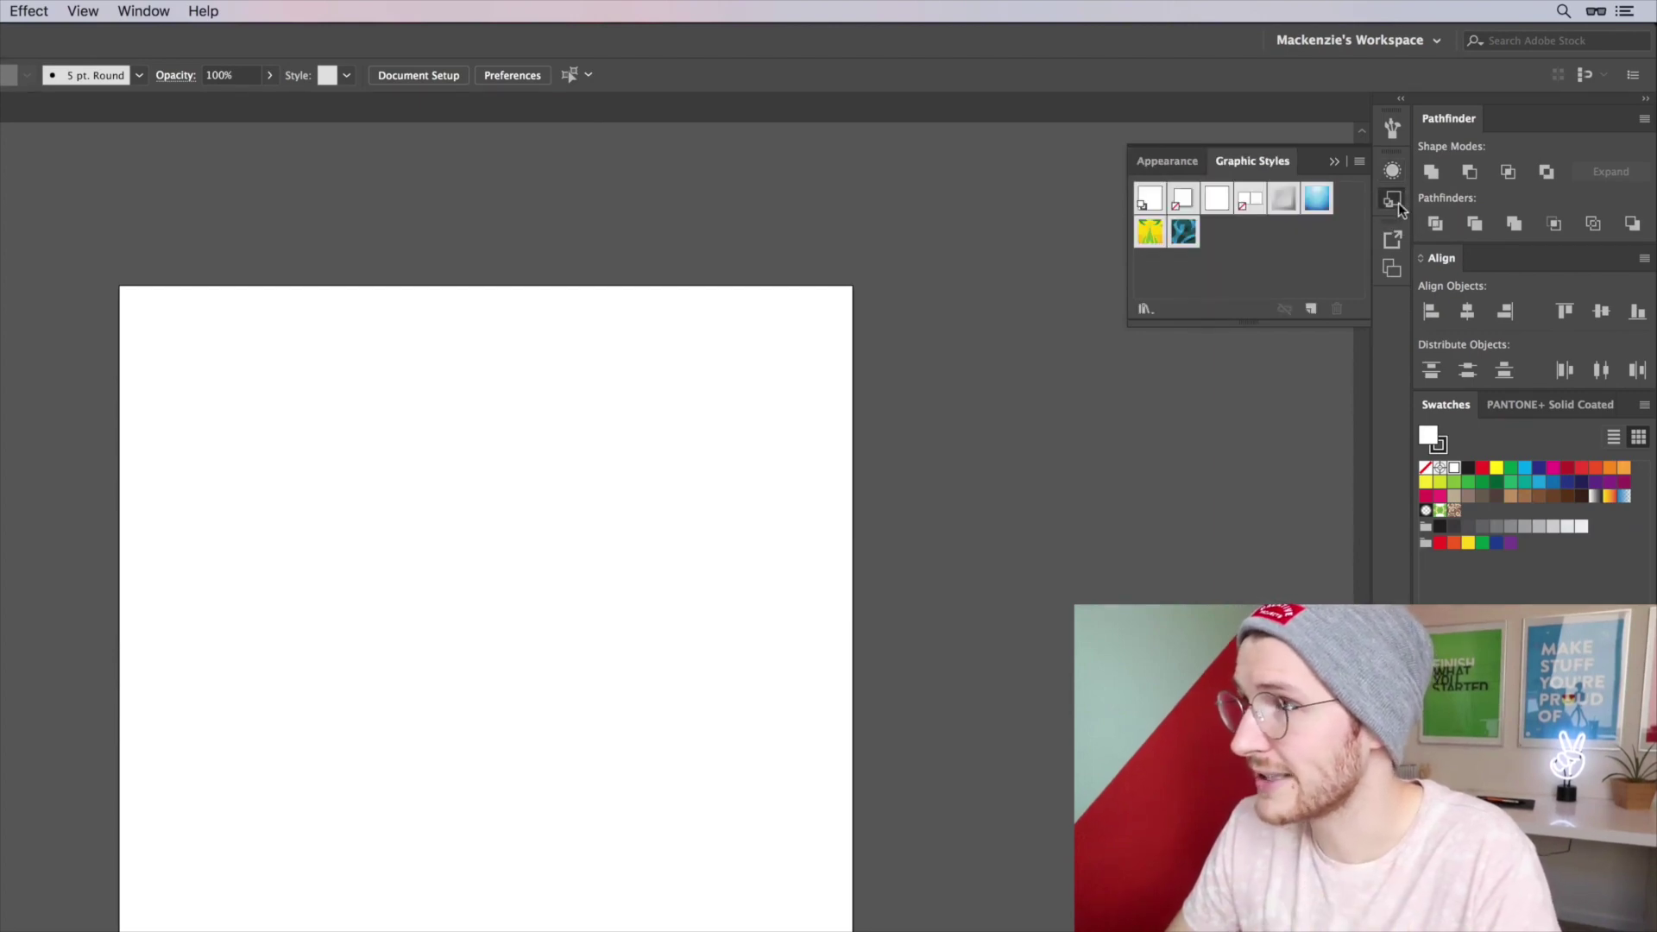
pyautogui.moveTo(1398, 203)
pyautogui.mouseDown()
pyautogui.moveTo(692, 409)
pyautogui.moveTo(686, 395)
pyautogui.moveTo(979, 295)
pyautogui.moveTo(1392, 207)
pyautogui.mouseUp()
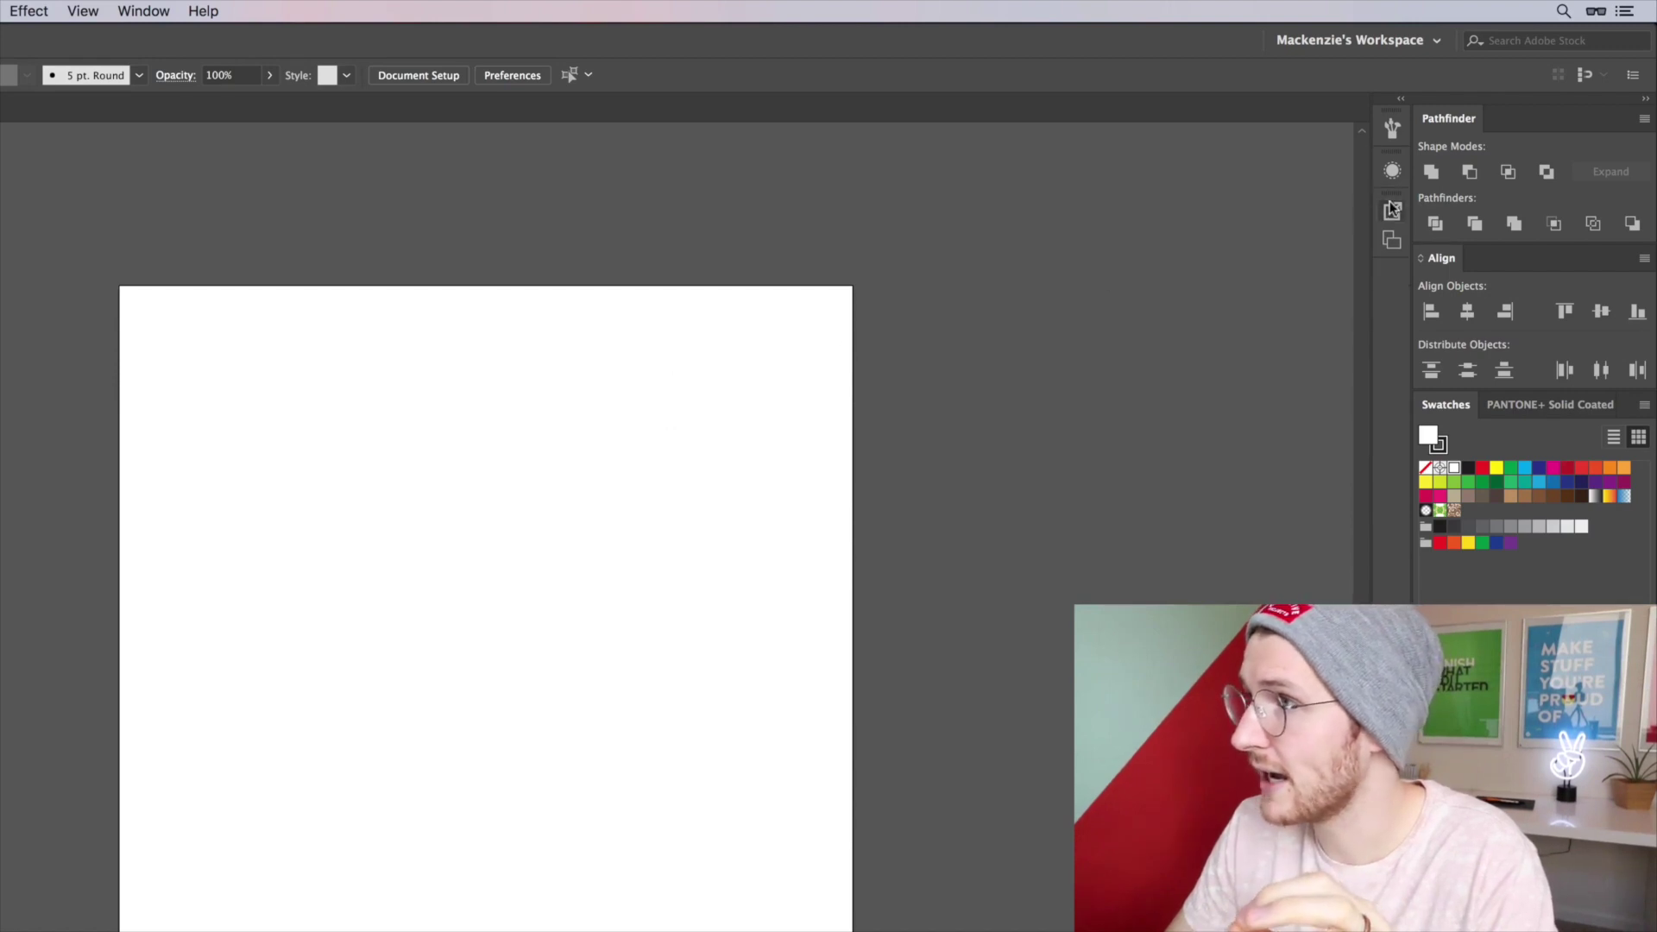
# Show the Asset Export panel and then the Artboards panel listing Artboard 1
pyautogui.click(1392, 207)
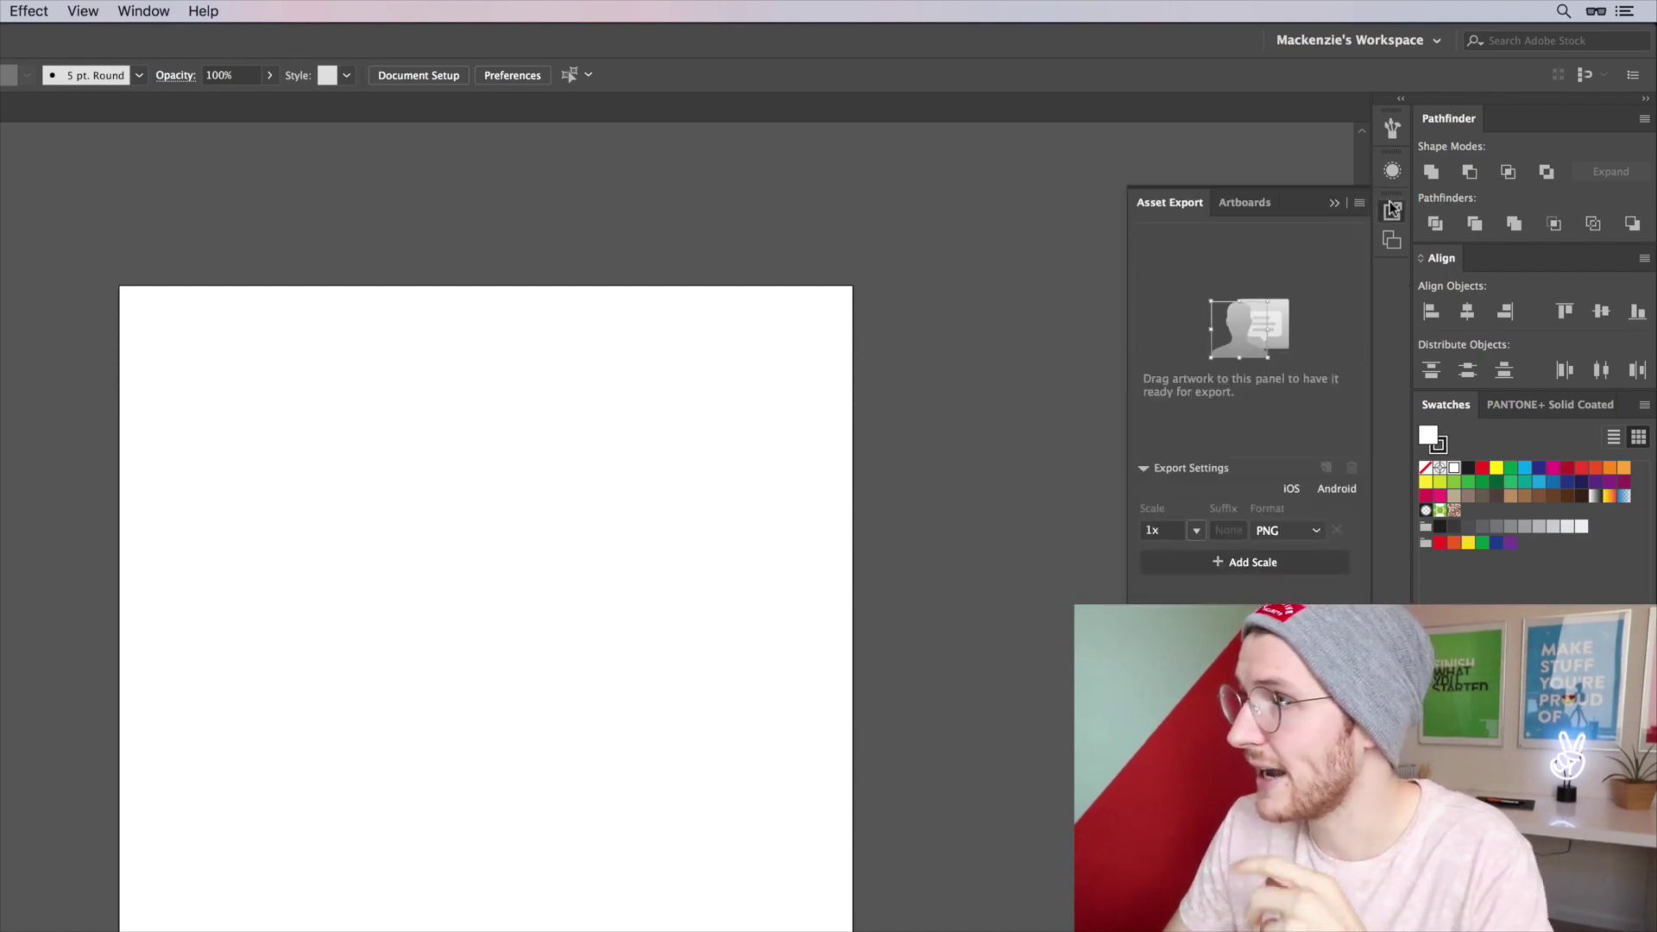
pyautogui.click(1394, 243)
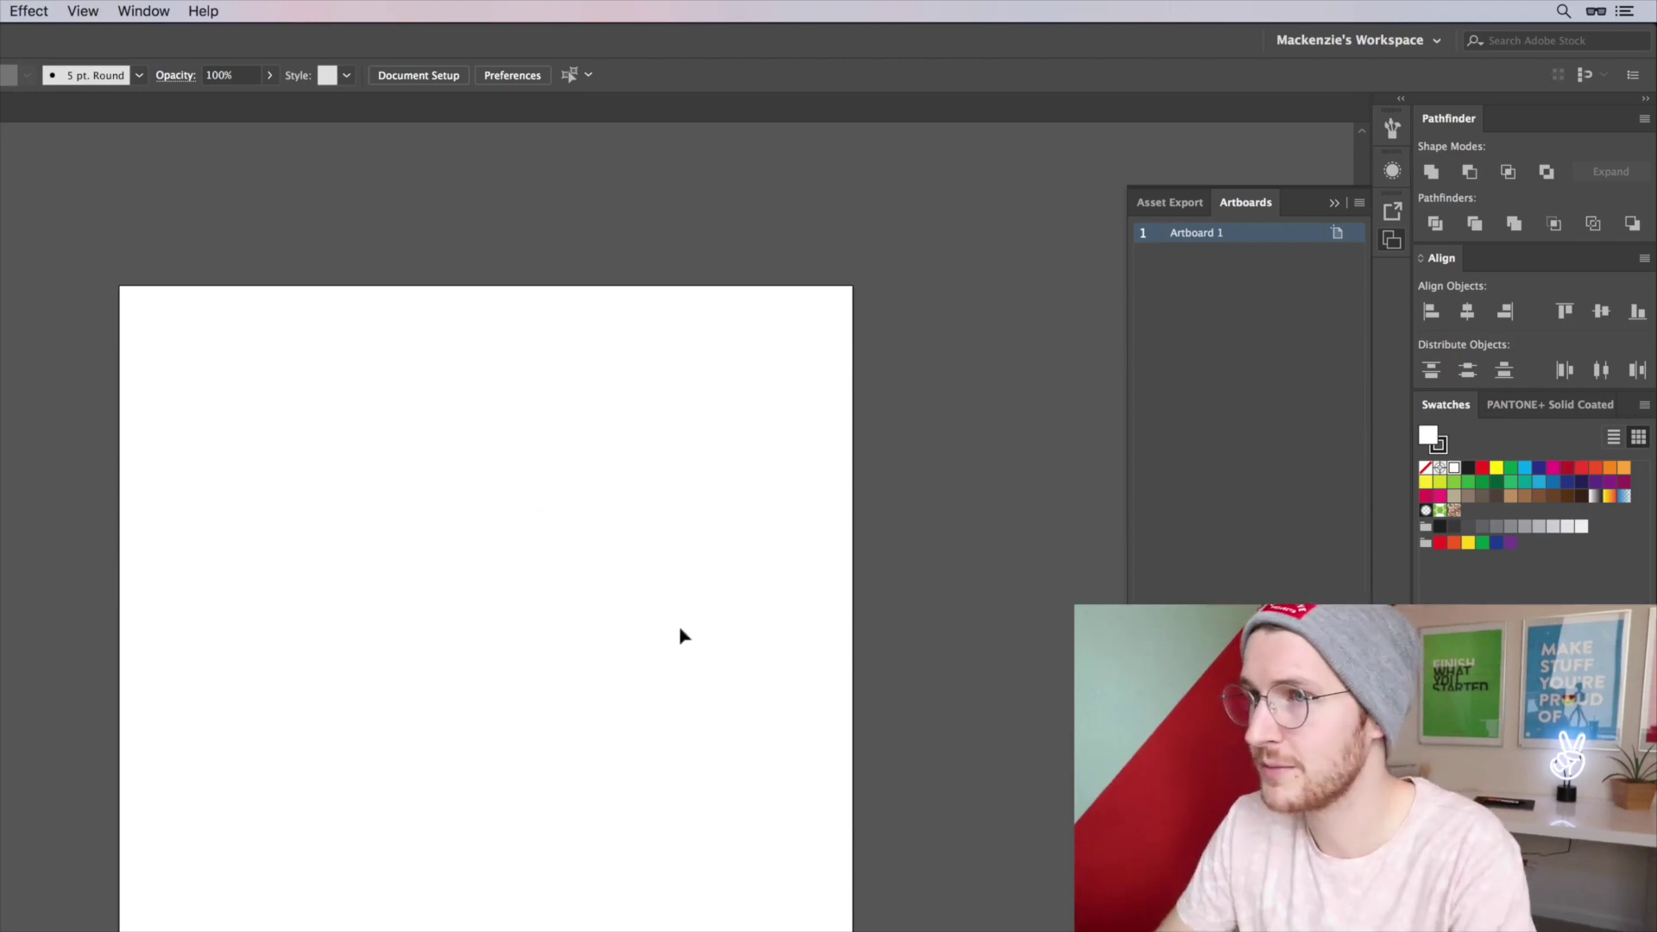
pyautogui.press('space')
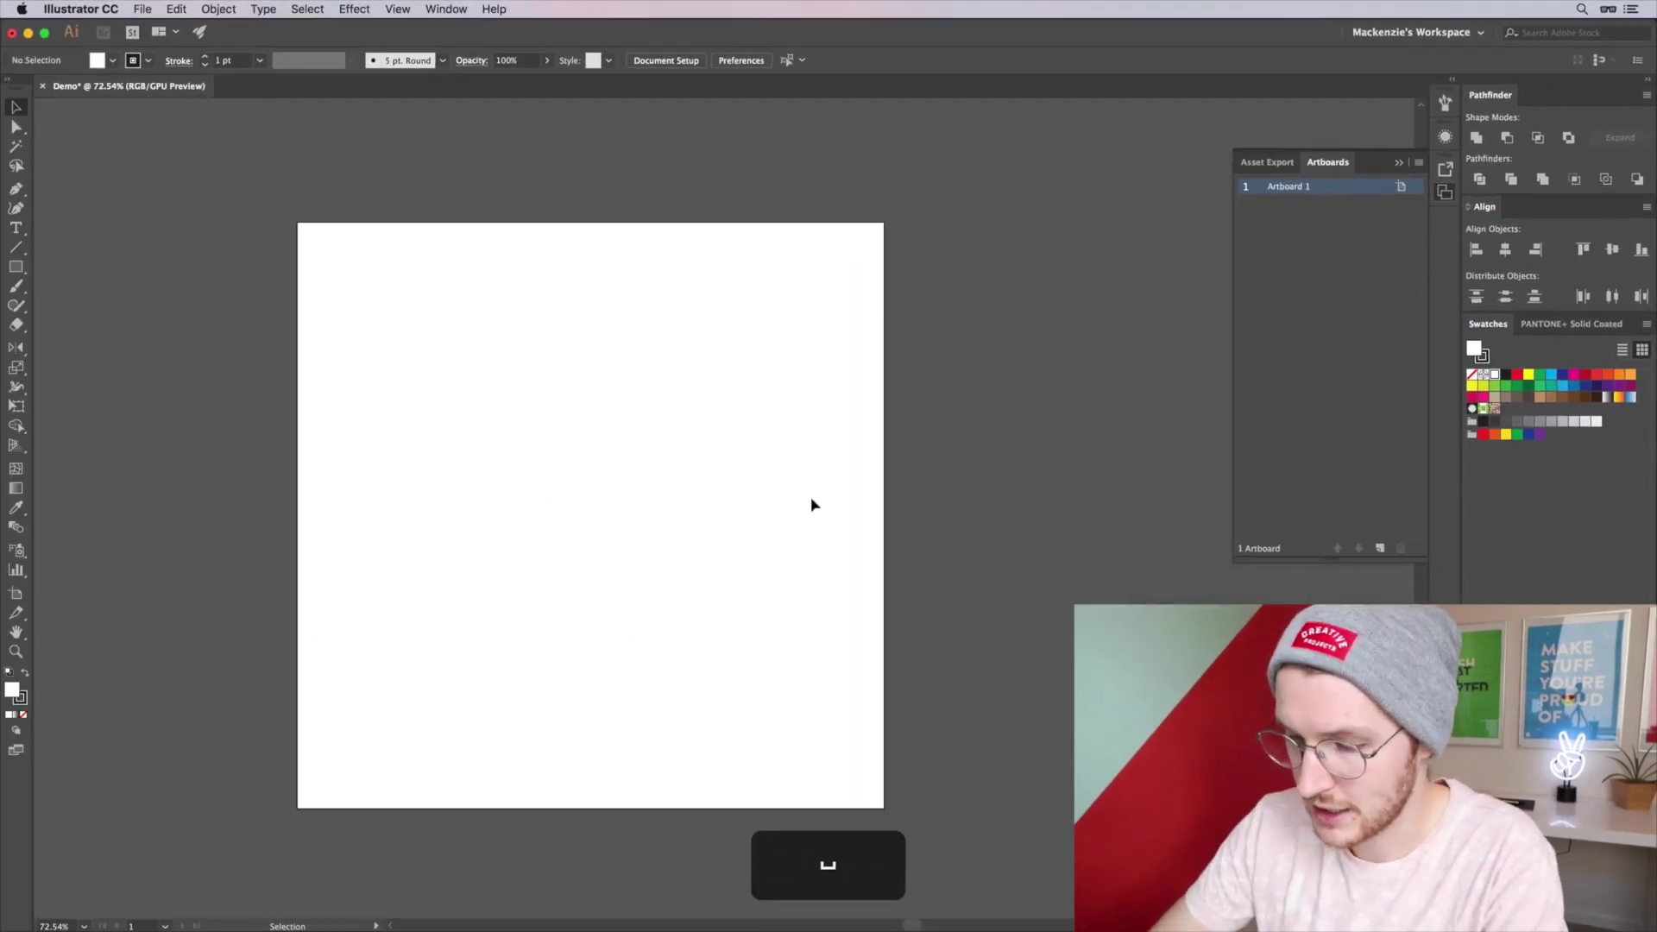
pyautogui.press('shift')
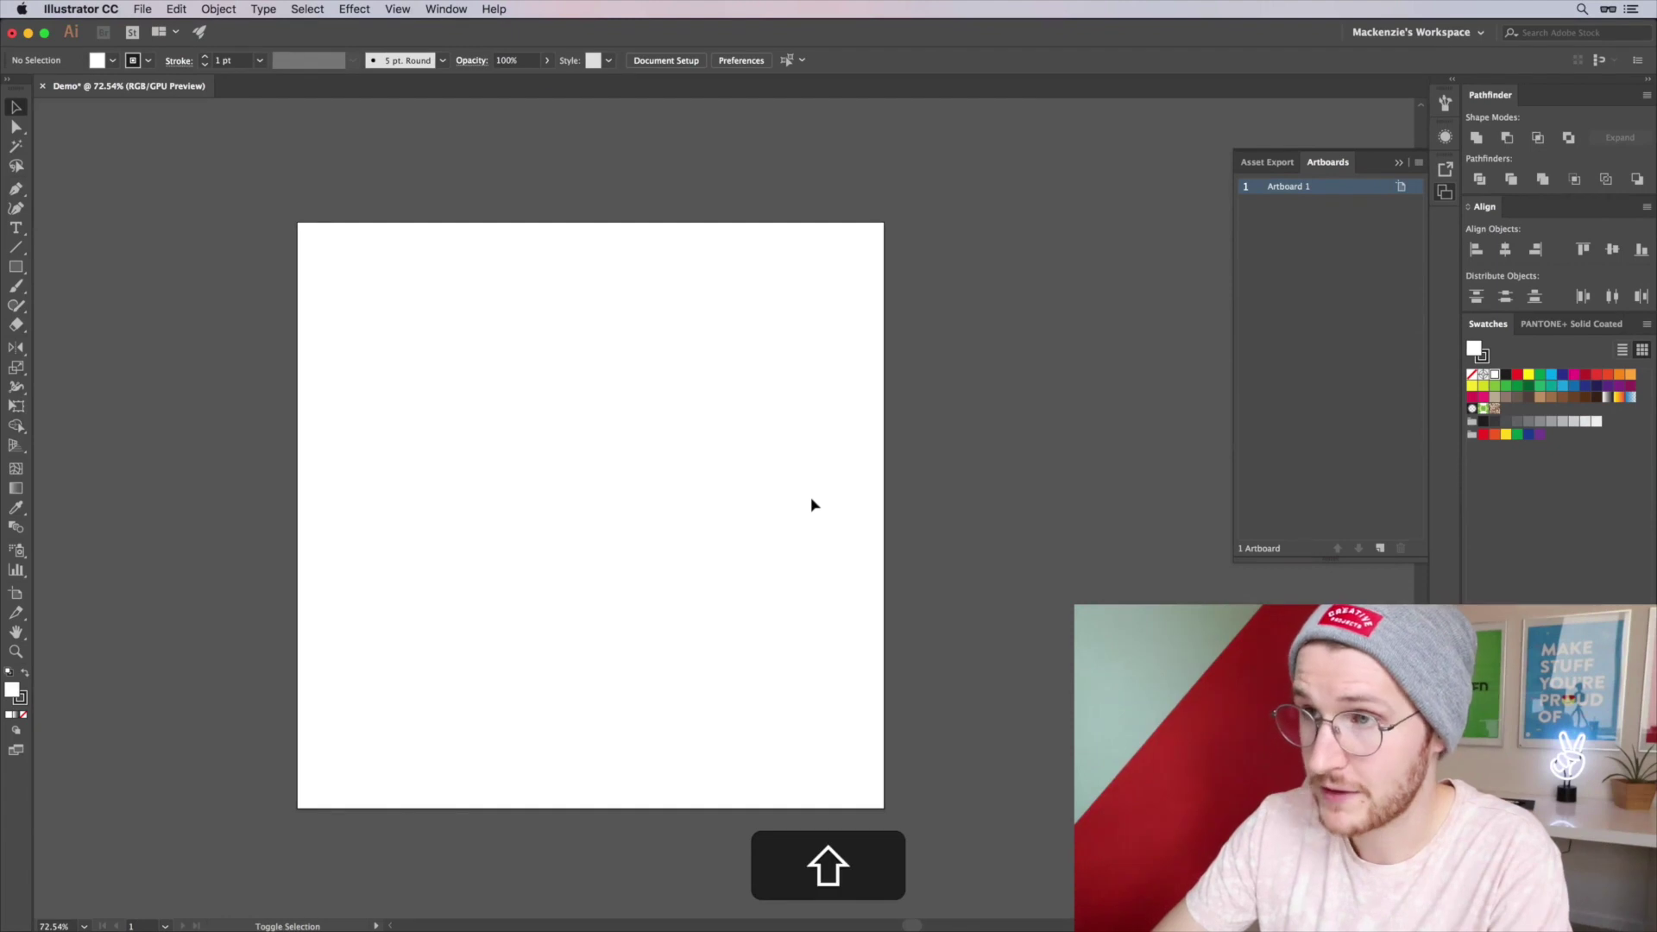
# Draw a trial second artboard, undo it, then swap Artboards for the Asset Export panel
pyautogui.hotkey('shift', 'o')
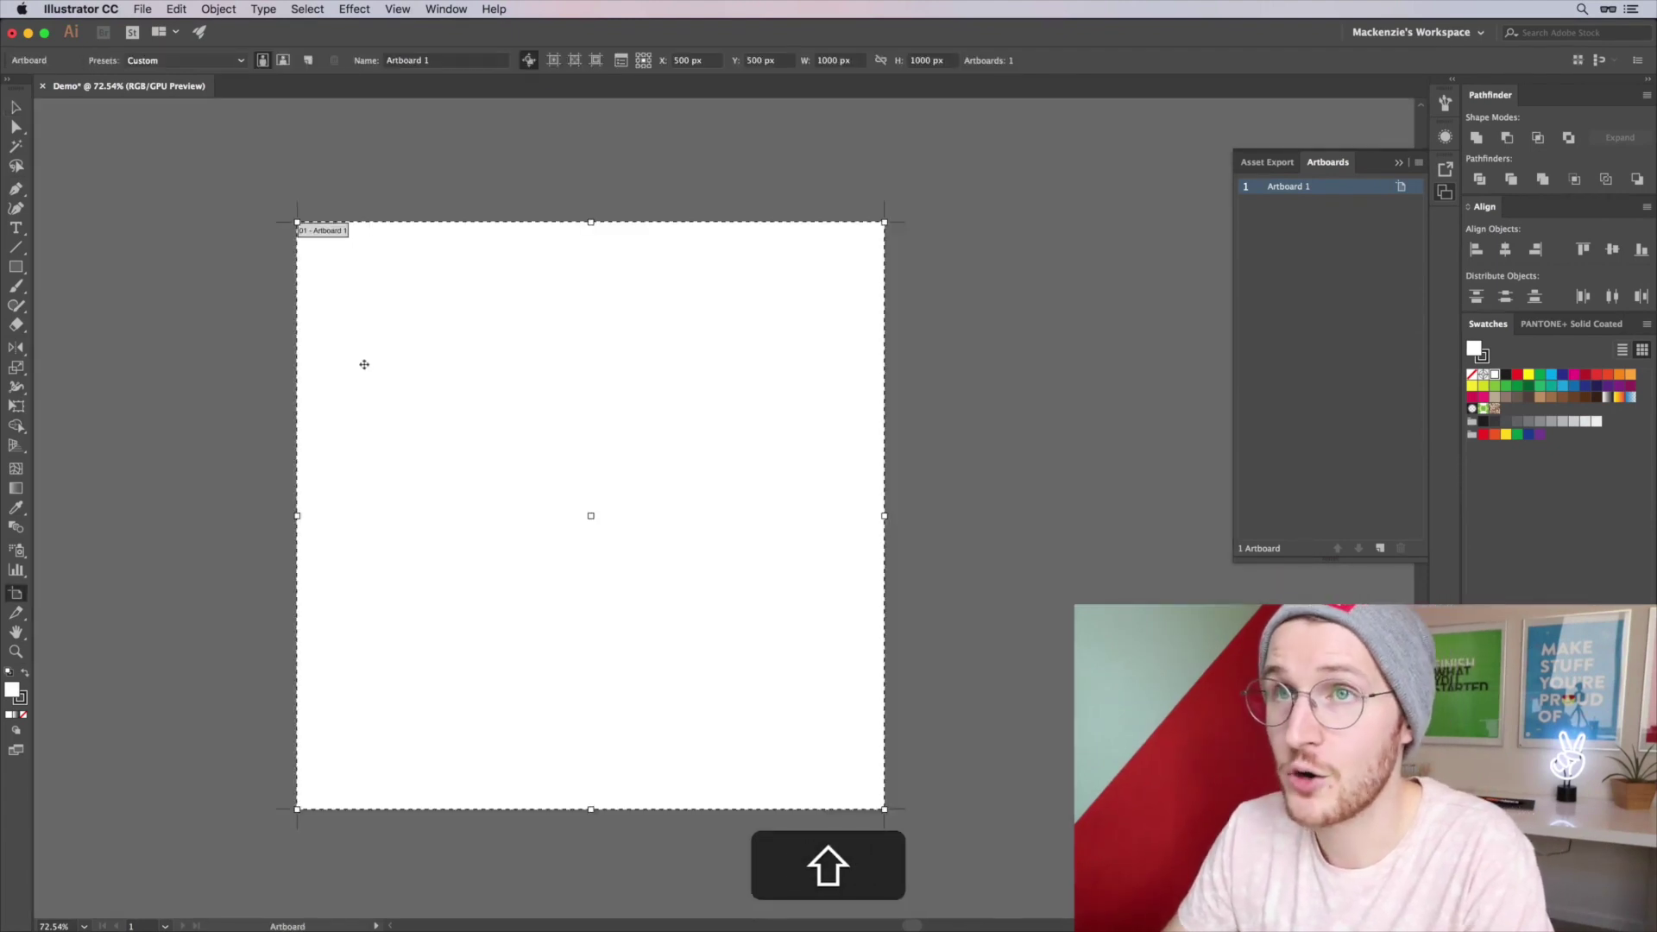
pyautogui.hscroll(1, 526, 224)
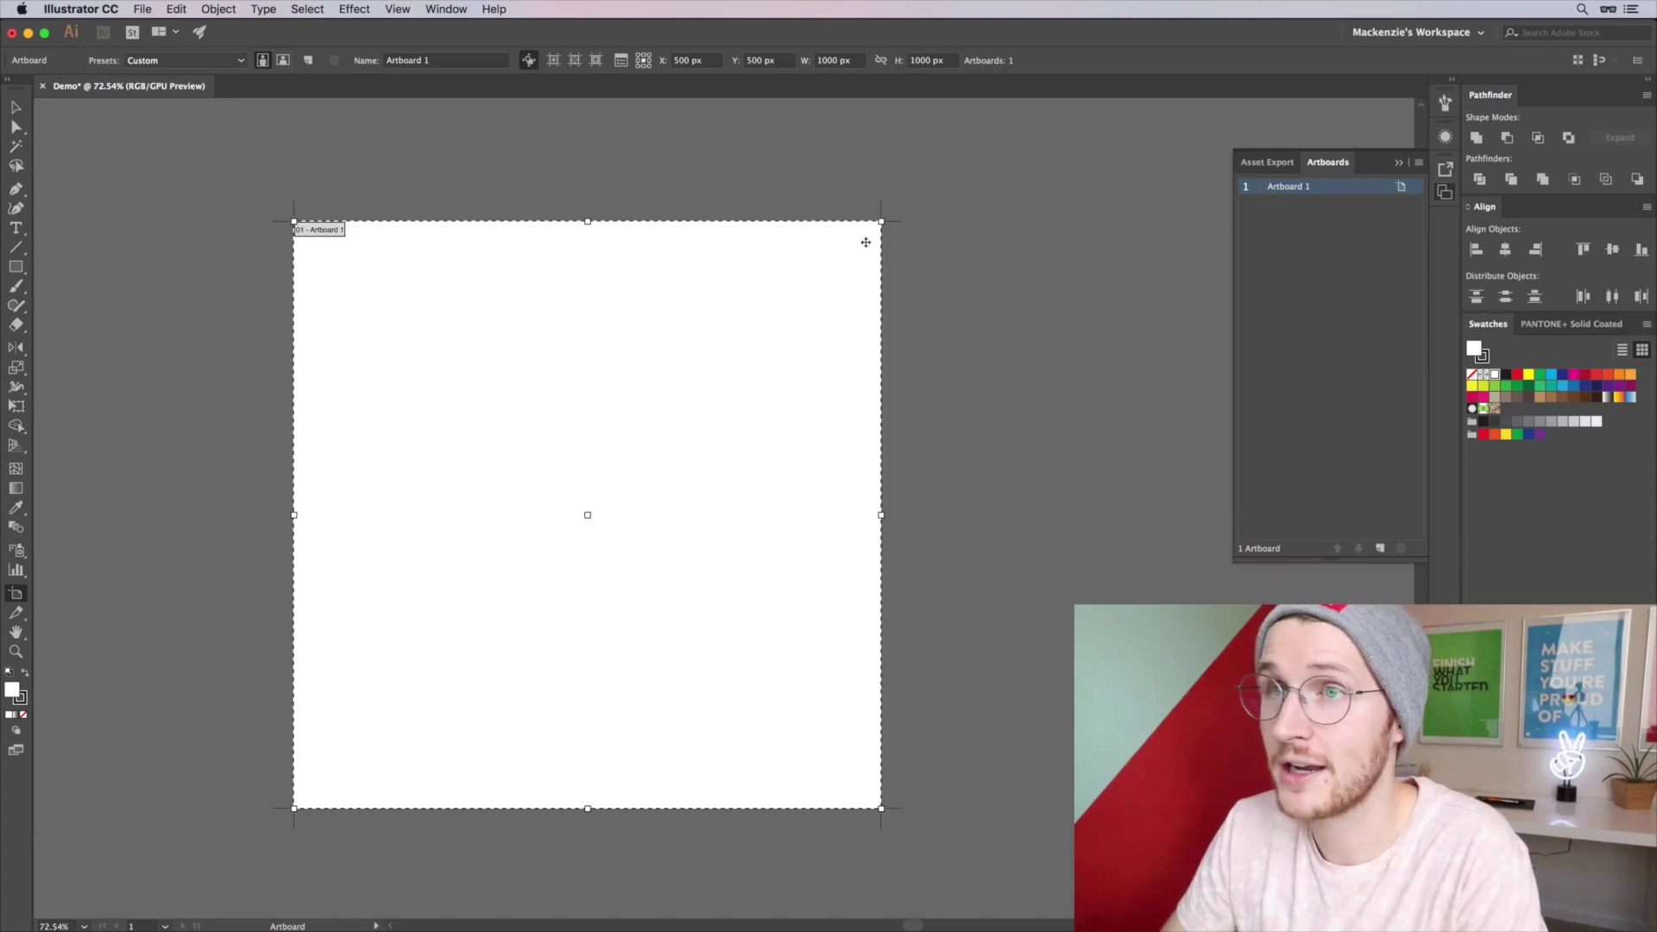
pyautogui.hscroll(5, 865, 242)
pyautogui.moveTo(733, 222); pyautogui.dragTo(1177, 765)
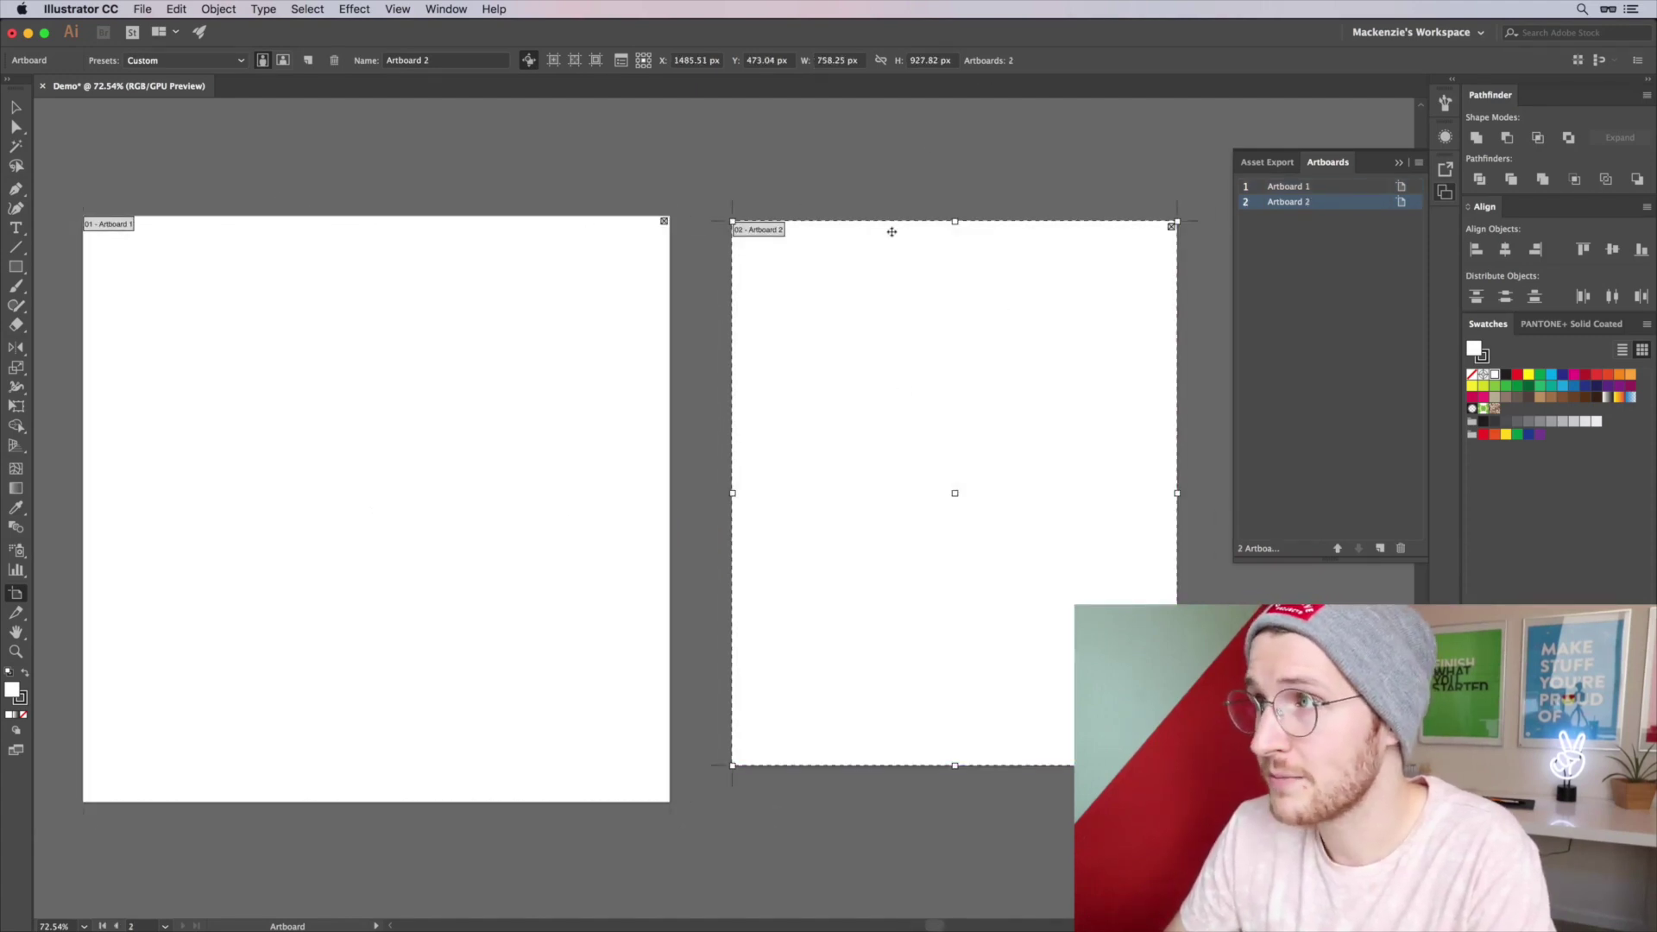
pyautogui.press('super+z')
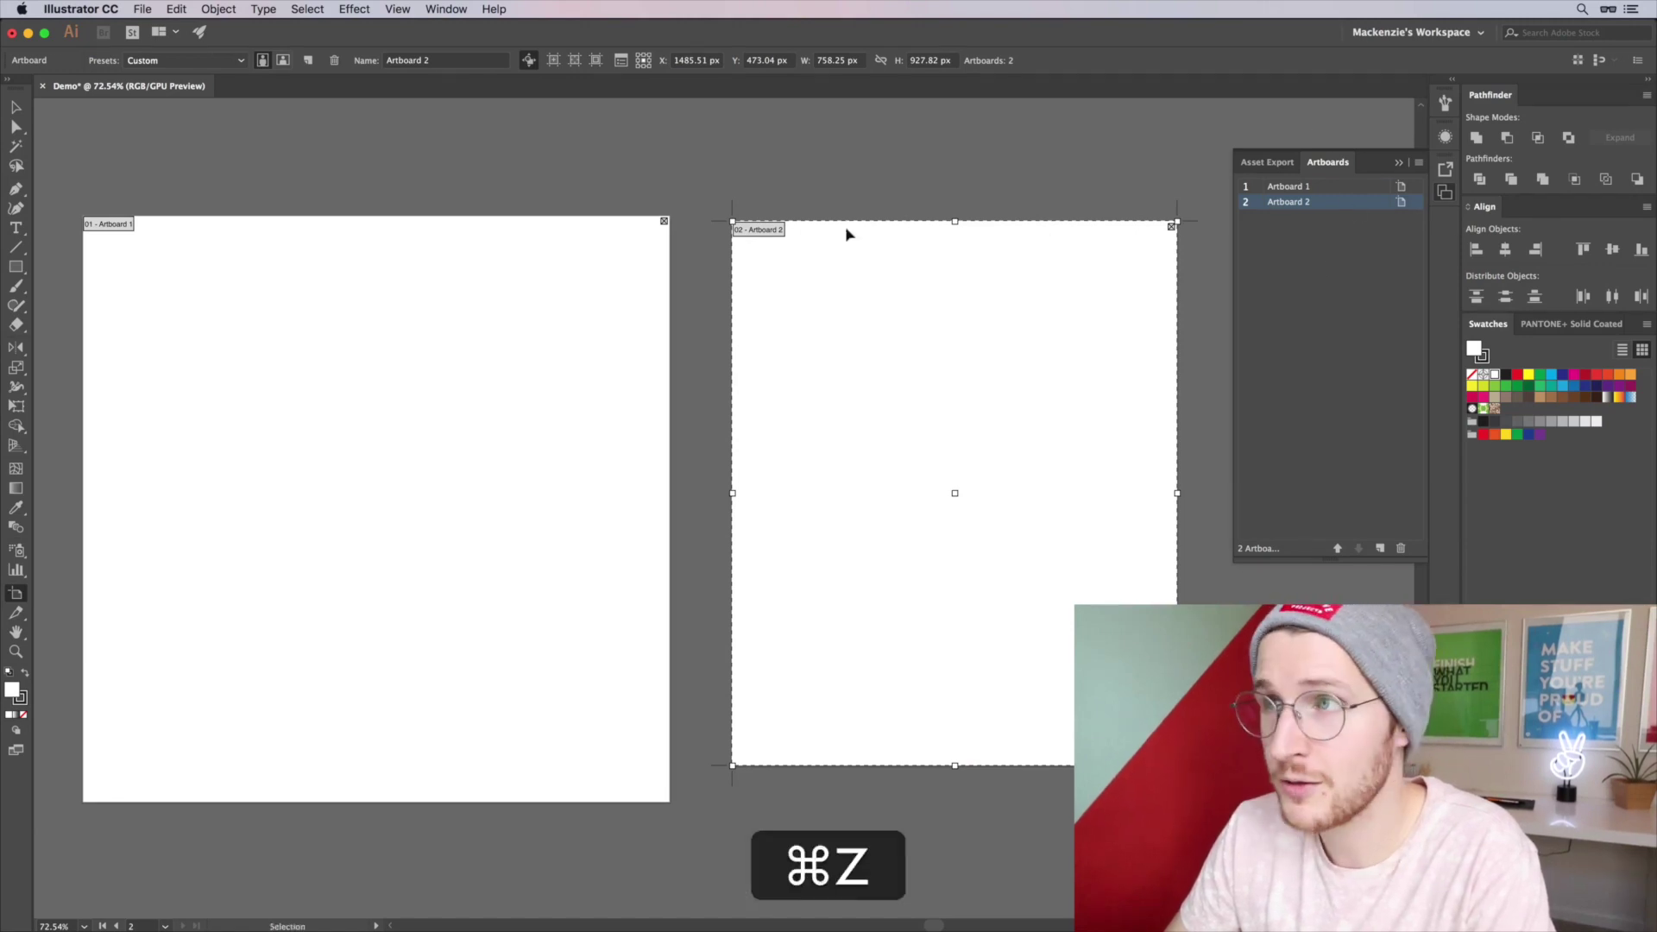
pyautogui.press('Return')
pyautogui.click(1446, 195)
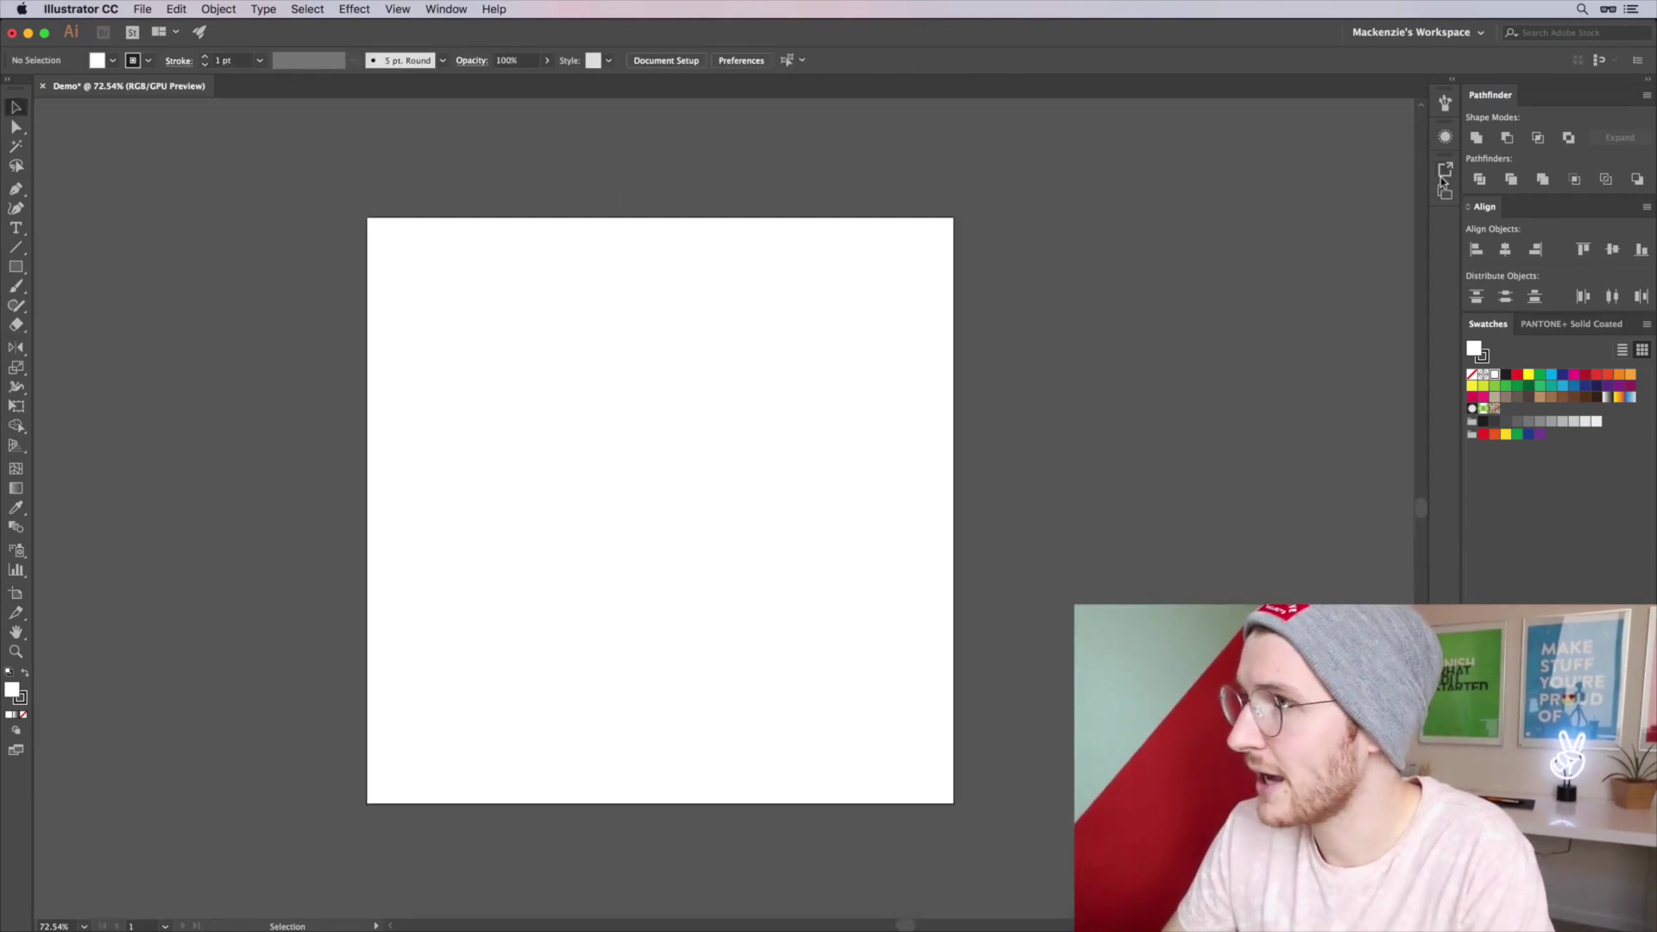
pyautogui.click(1445, 172)
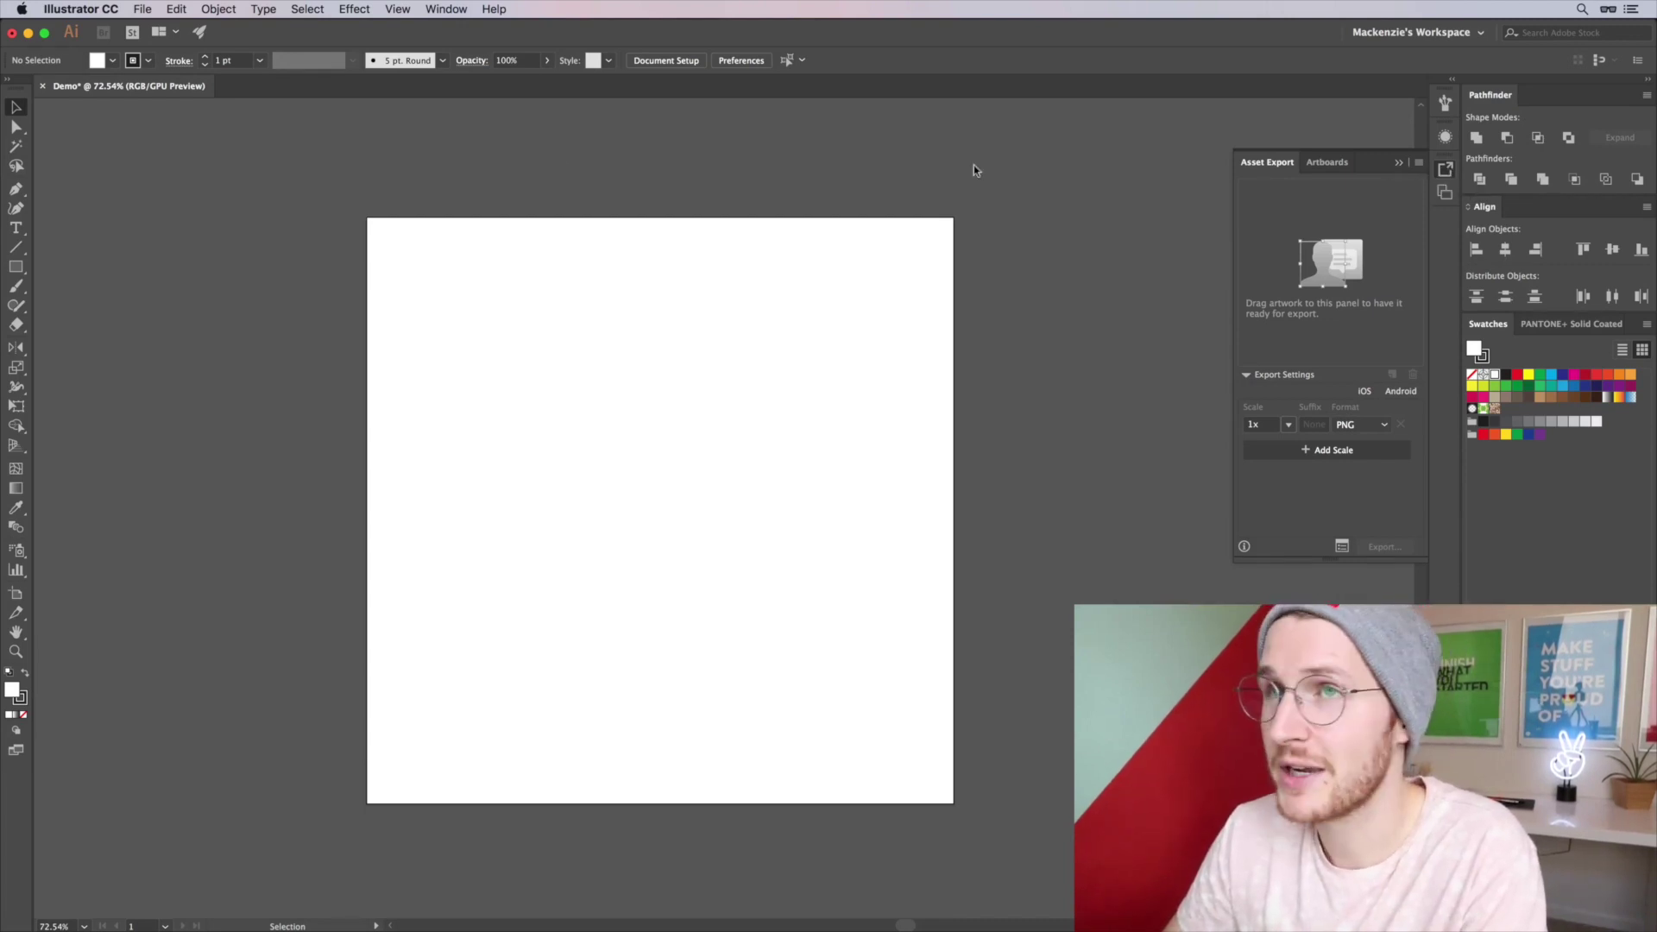
# Dismiss the File menu, then undock the Asset Export panel and close its floating window
pyautogui.click(145, 9)
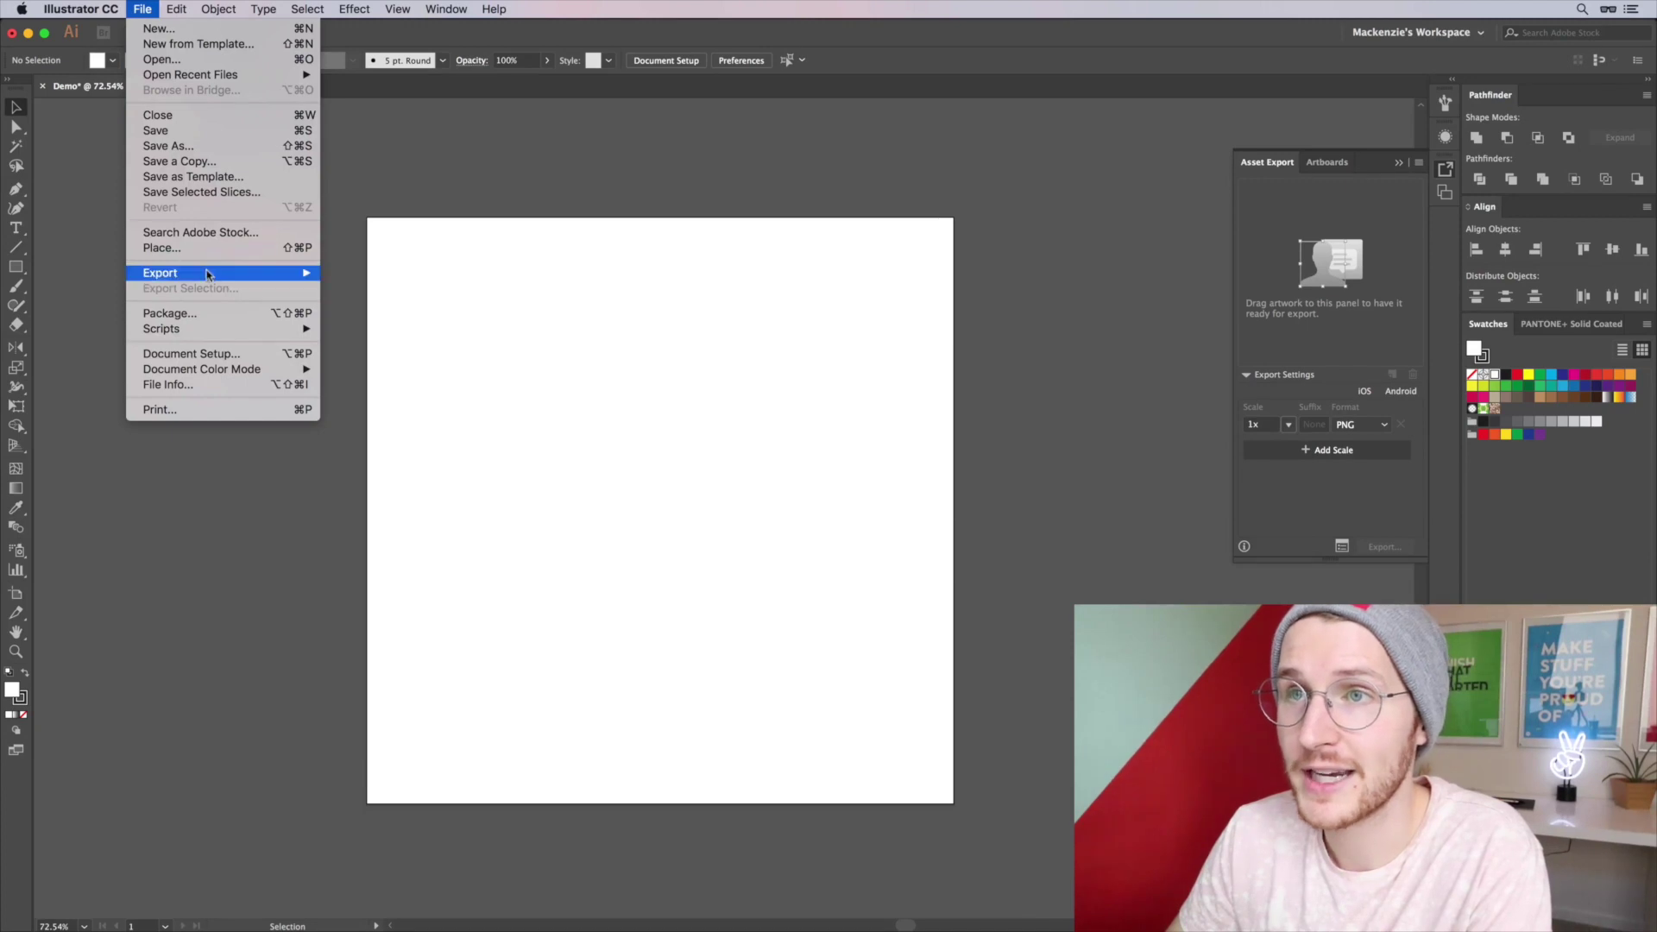
pyautogui.moveTo(200, 273)
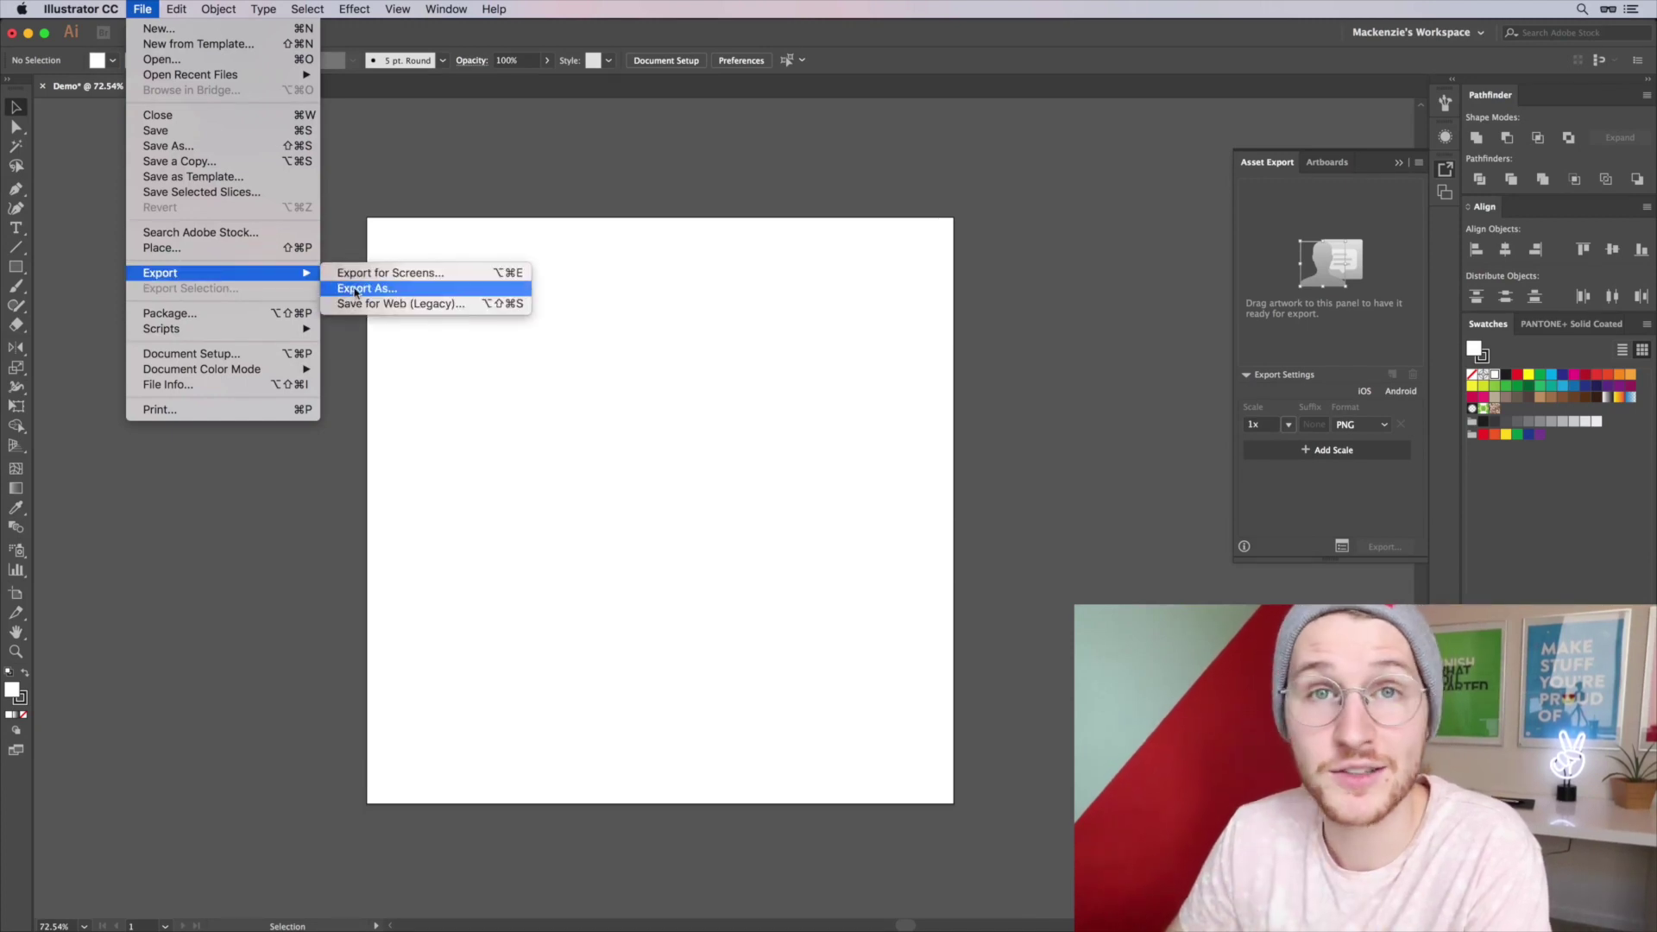
pyautogui.click(625, 359)
pyautogui.moveTo(1445, 193); pyautogui.dragTo(859, 326)
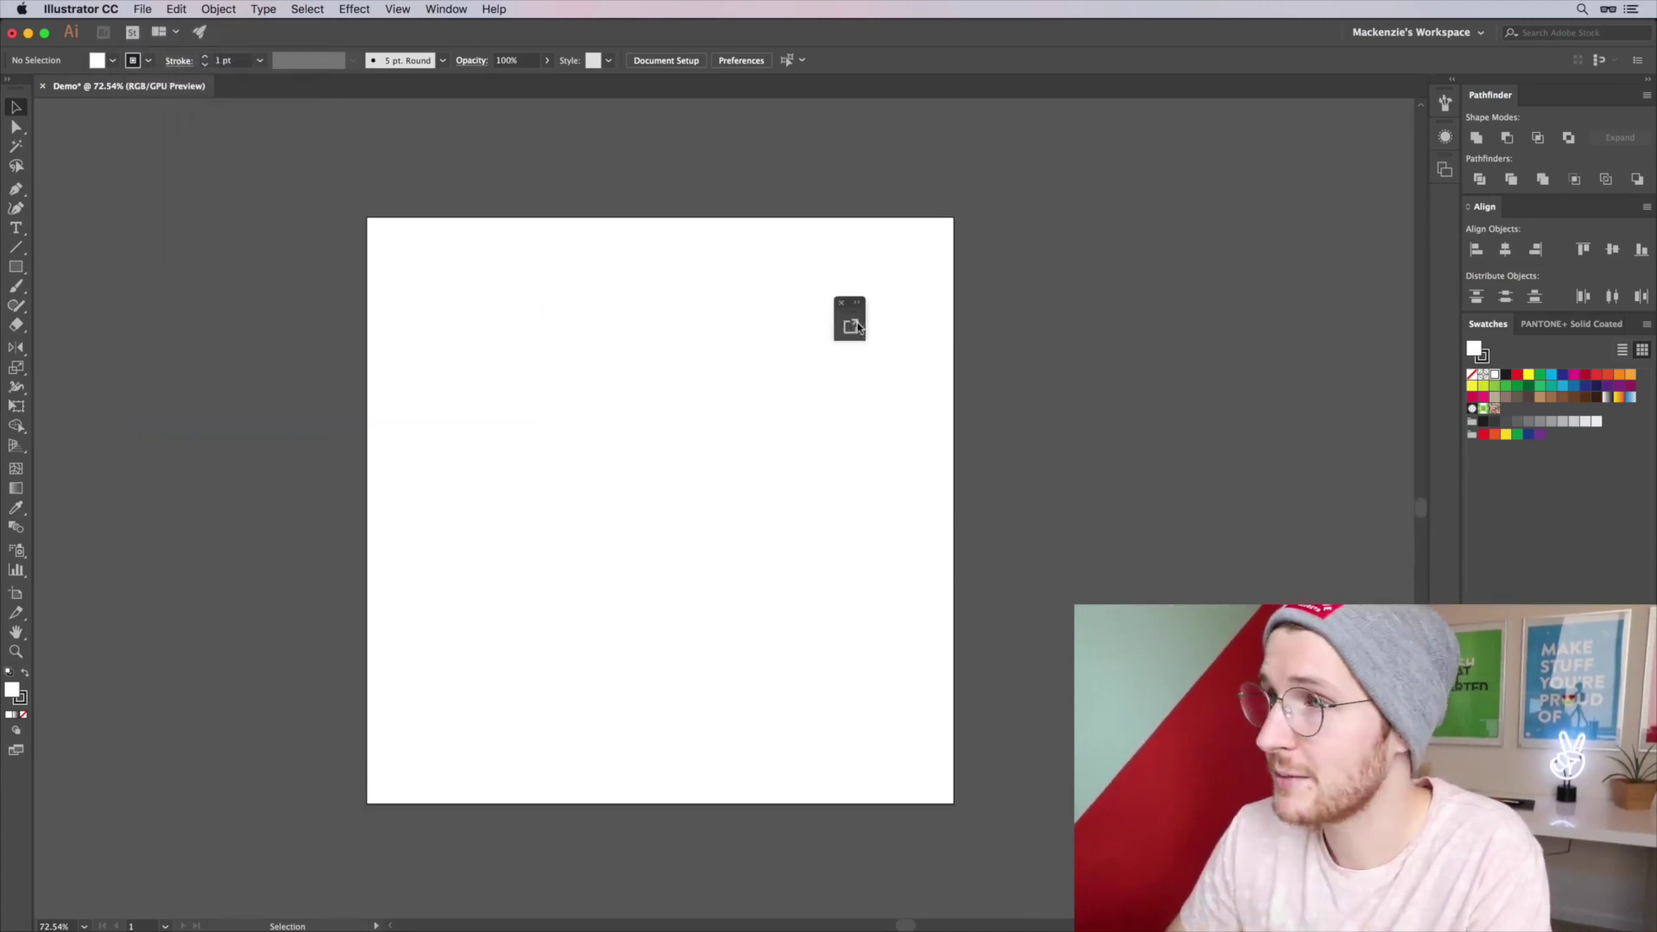
pyautogui.click(839, 302)
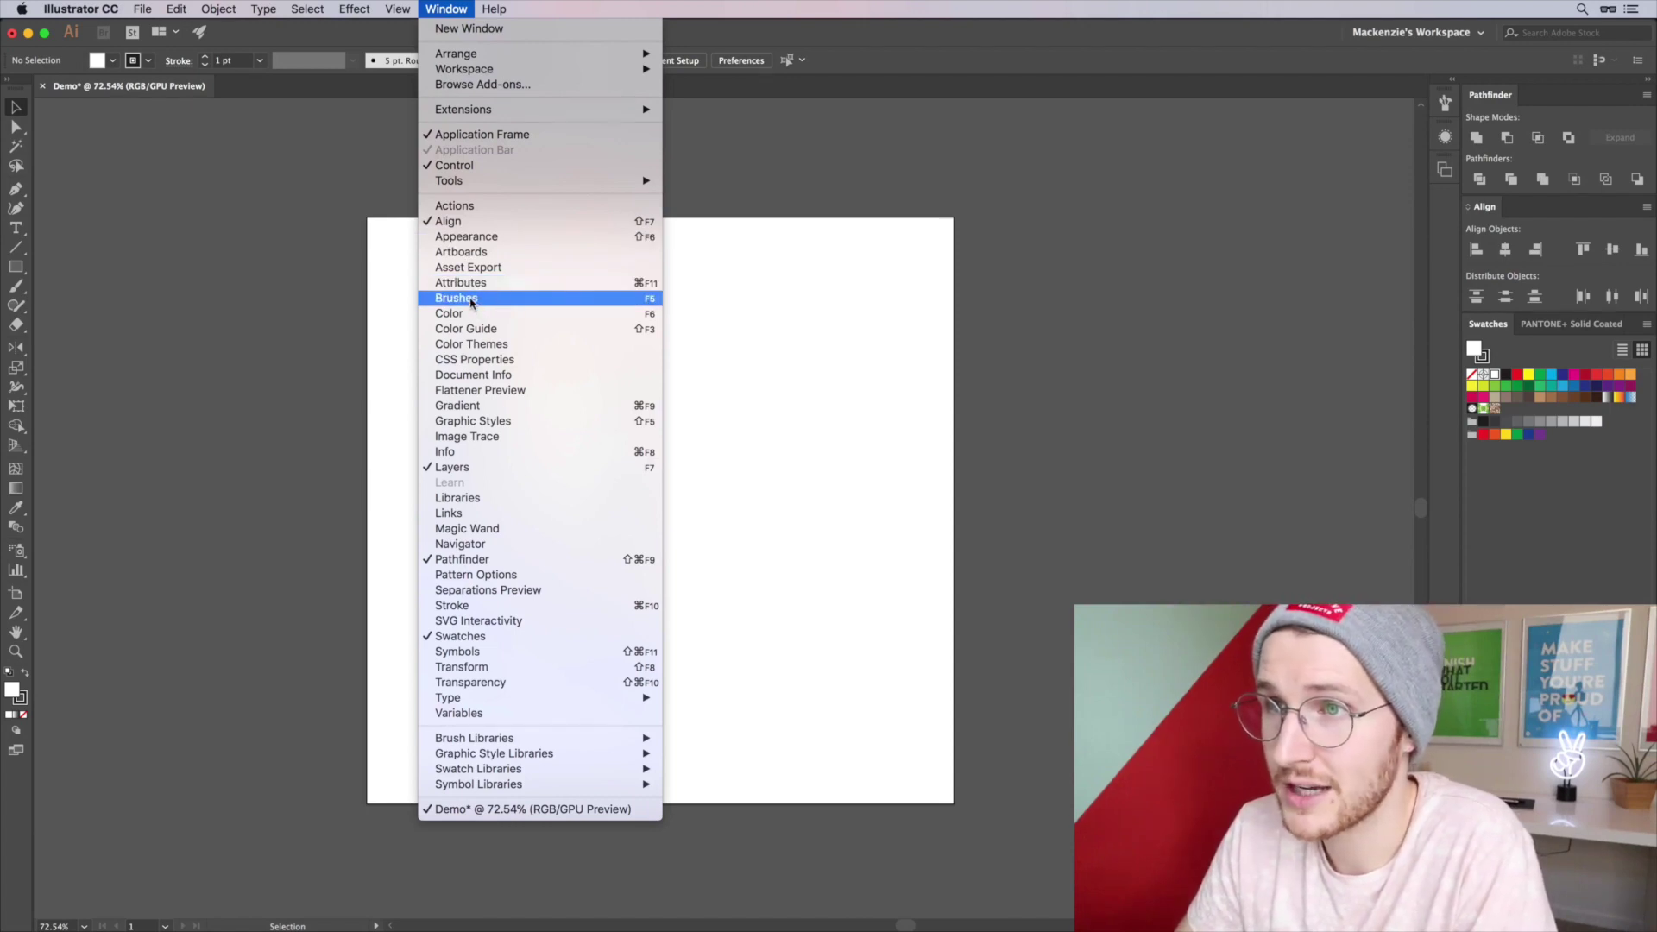
pyautogui.click(508, 299)
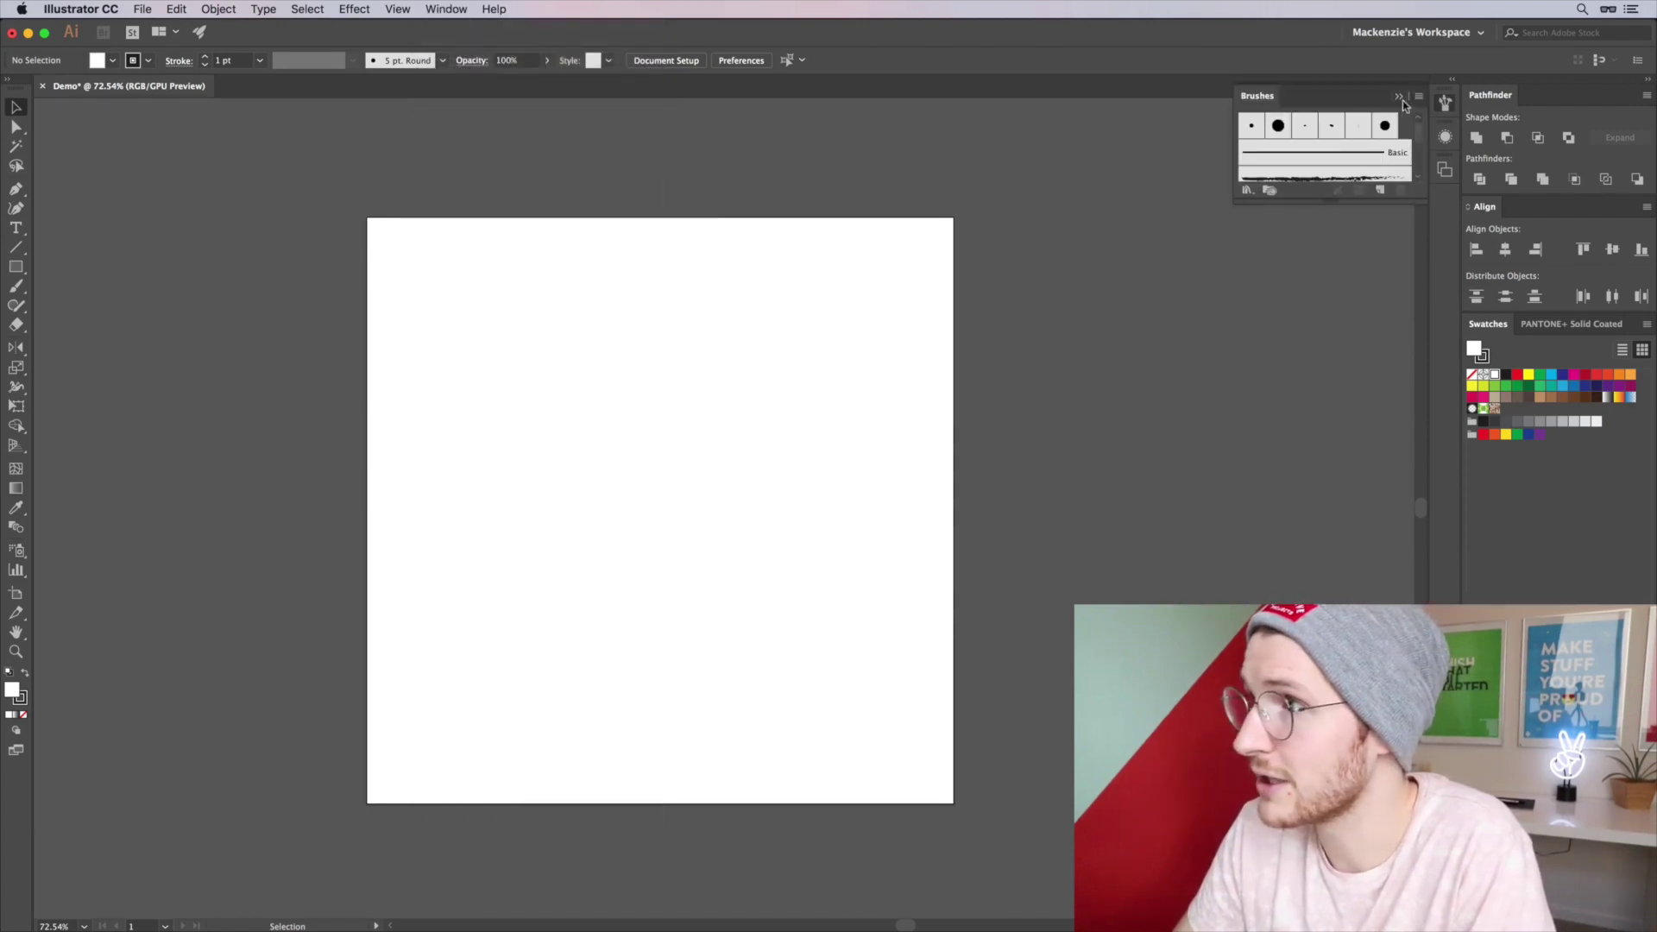
pyautogui.click(1442, 102)
pyautogui.click(446, 9)
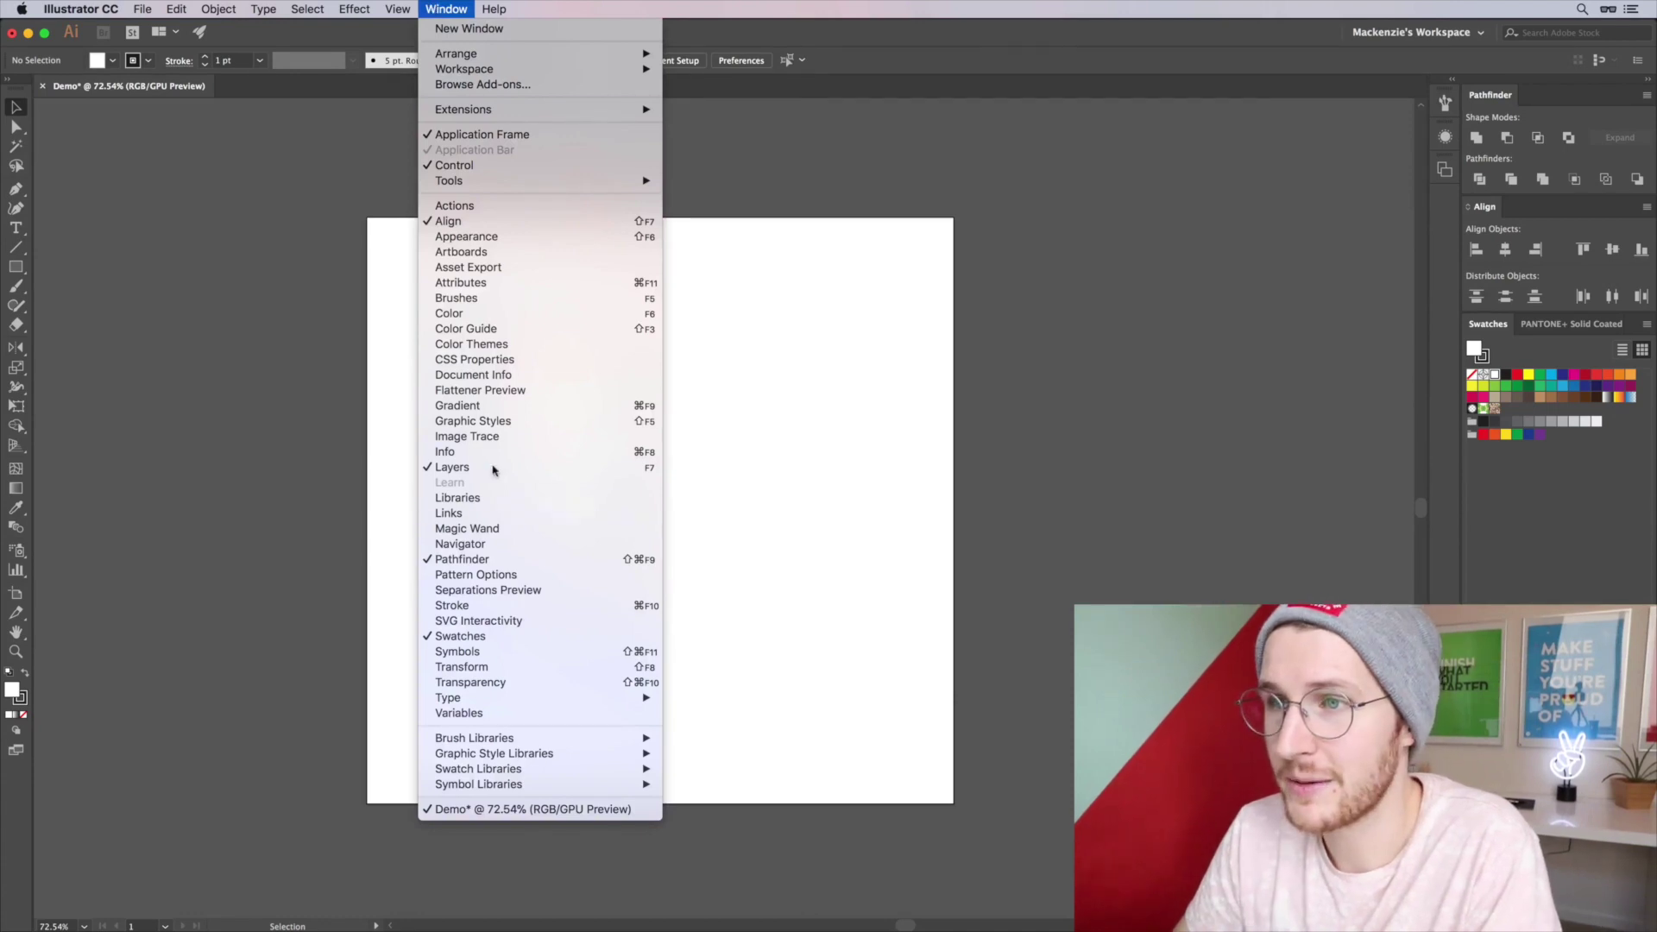
pyautogui.click(788, 354)
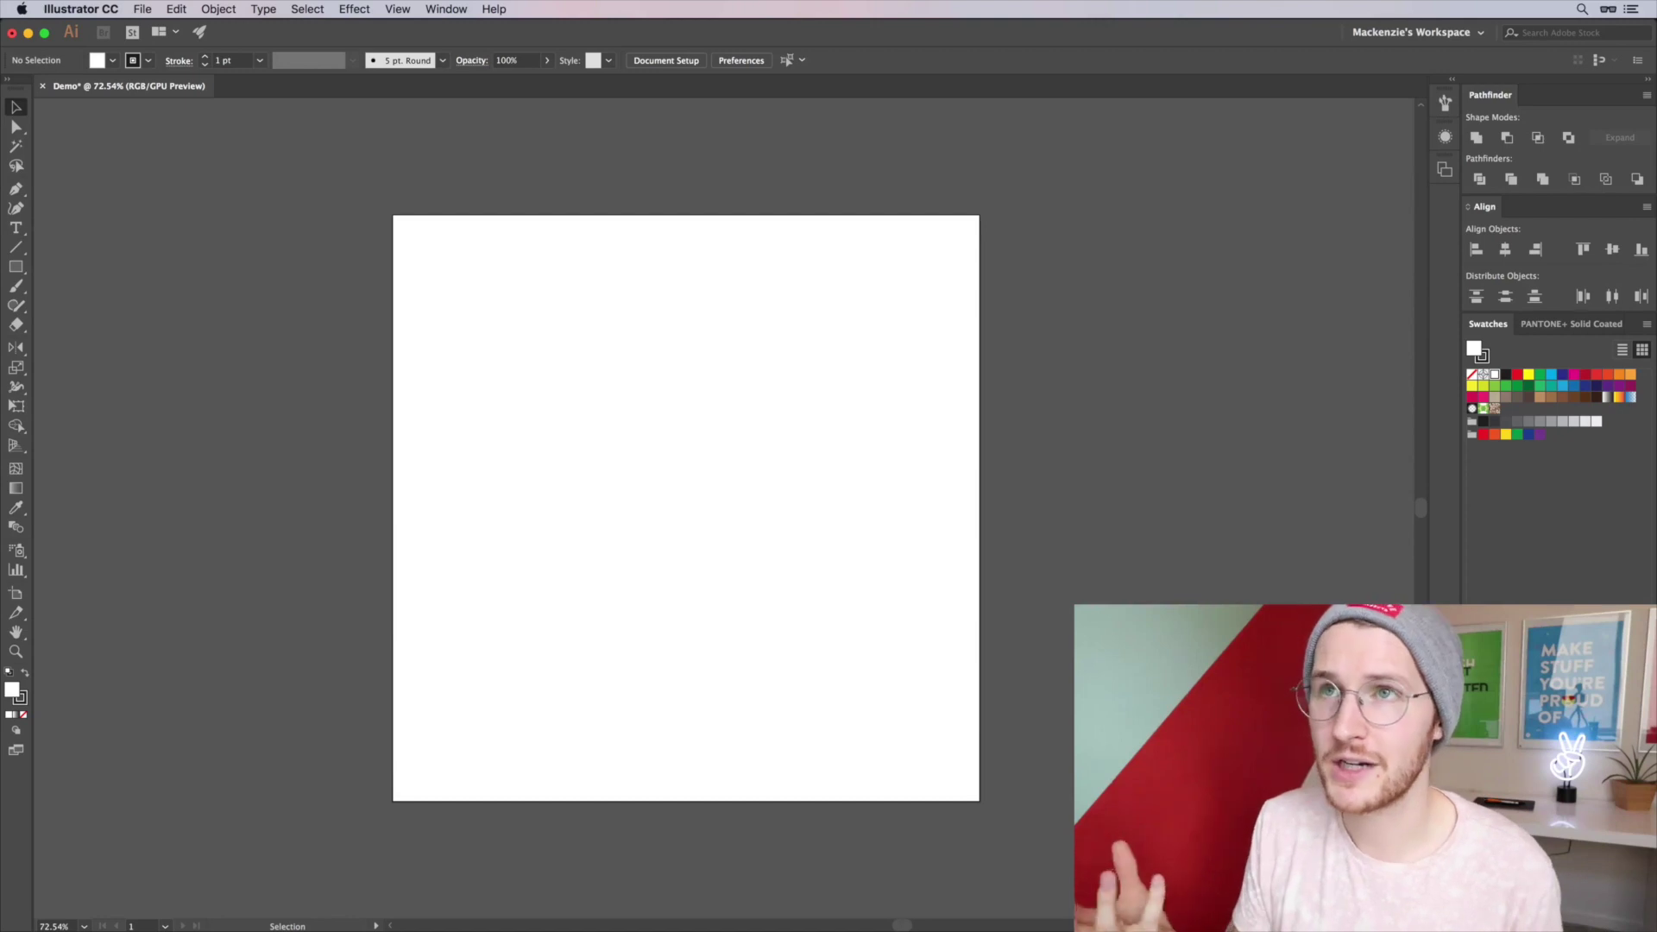
pyautogui.click(463, 9)
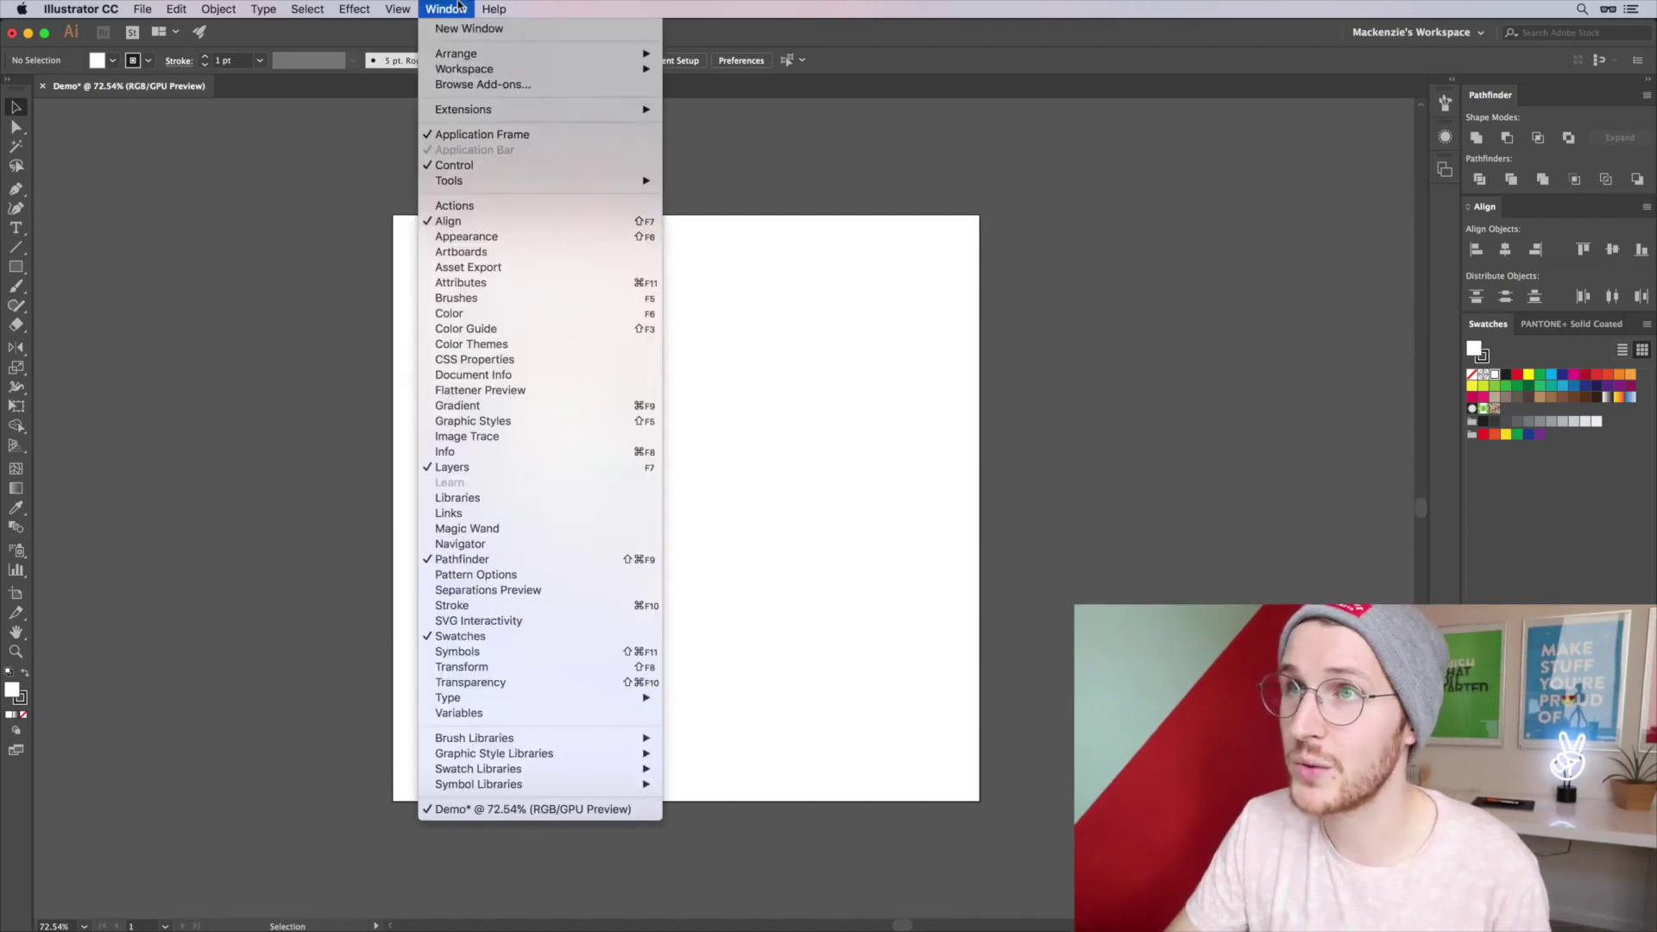
pyautogui.moveTo(319, 7)
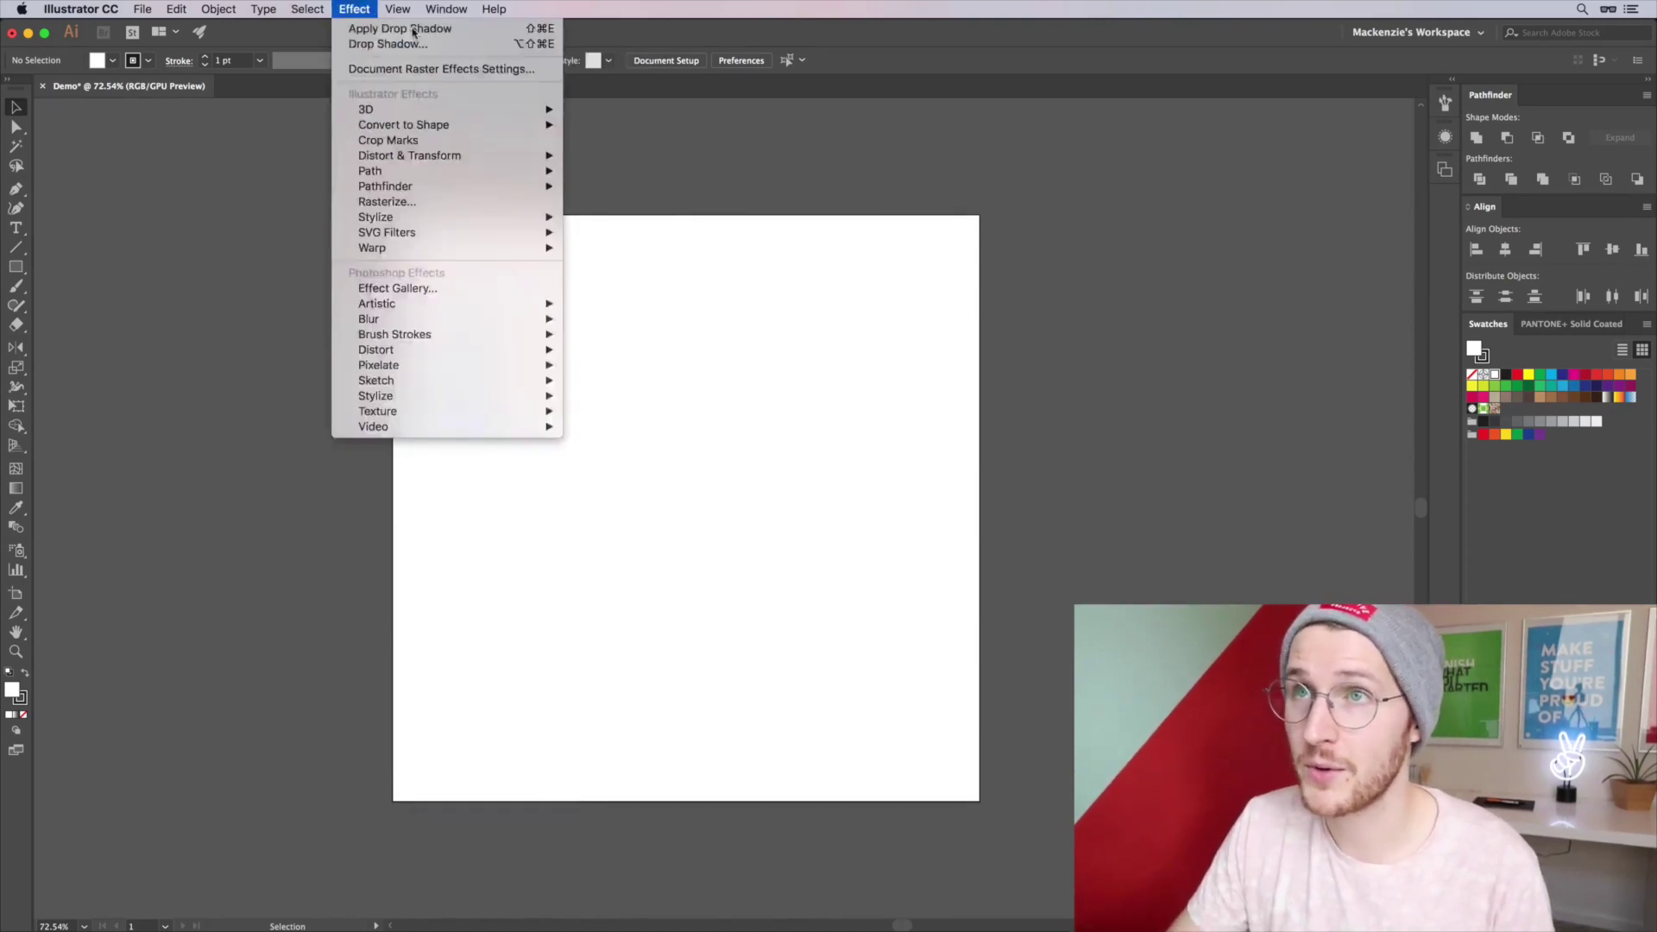
pyautogui.click(722, 405)
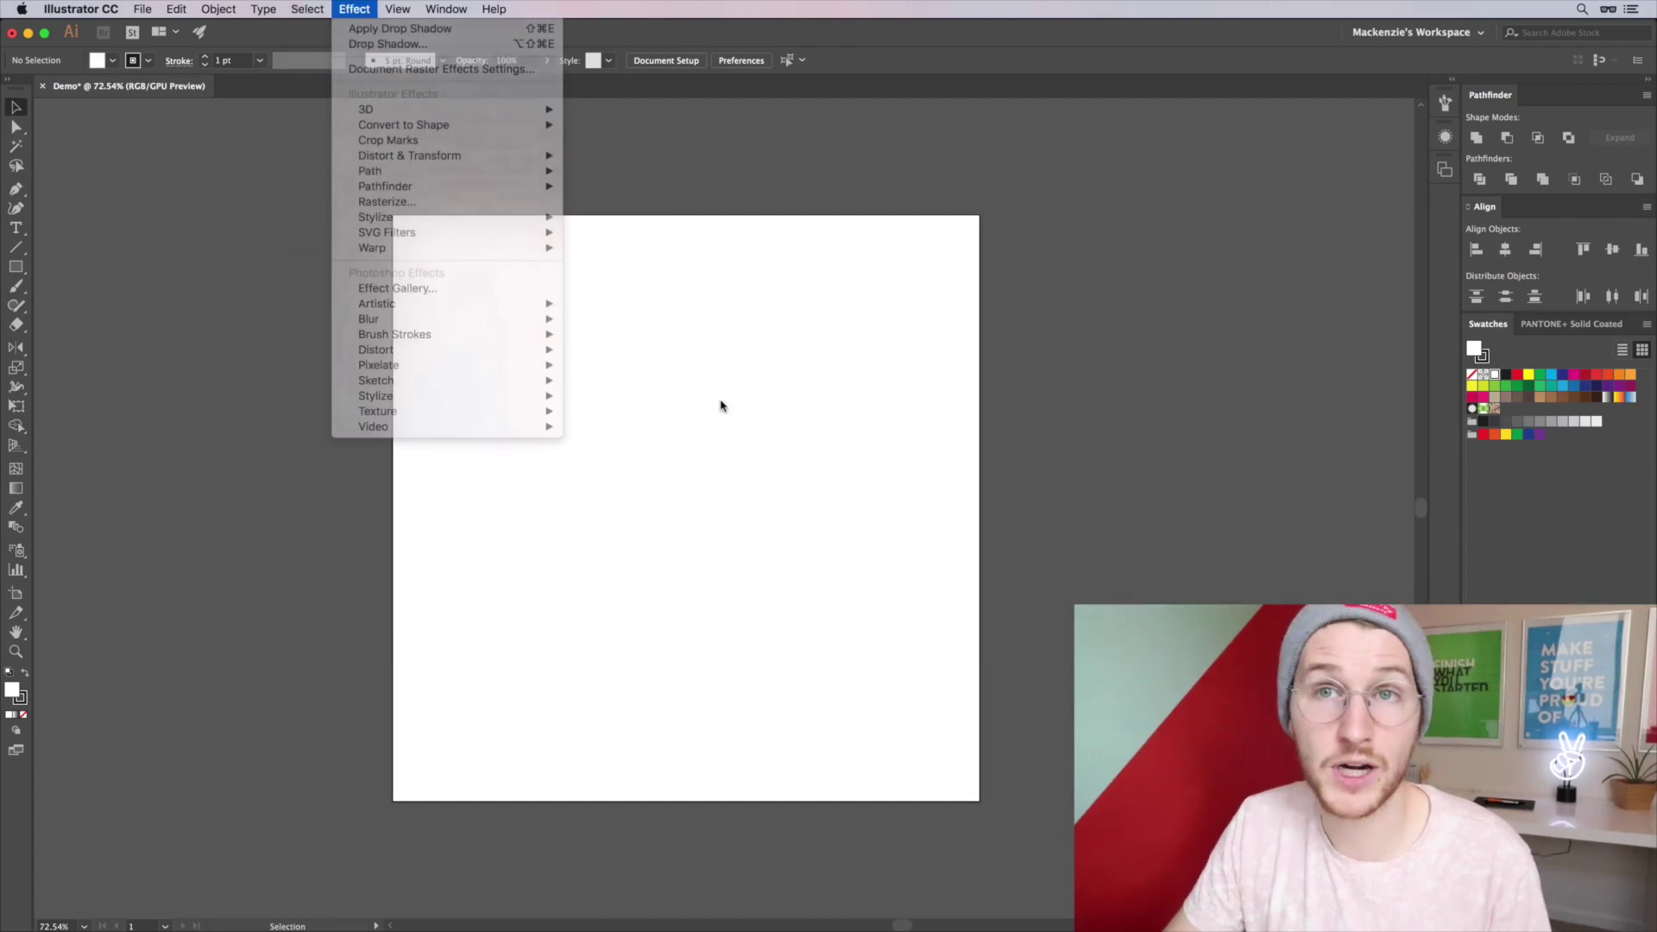